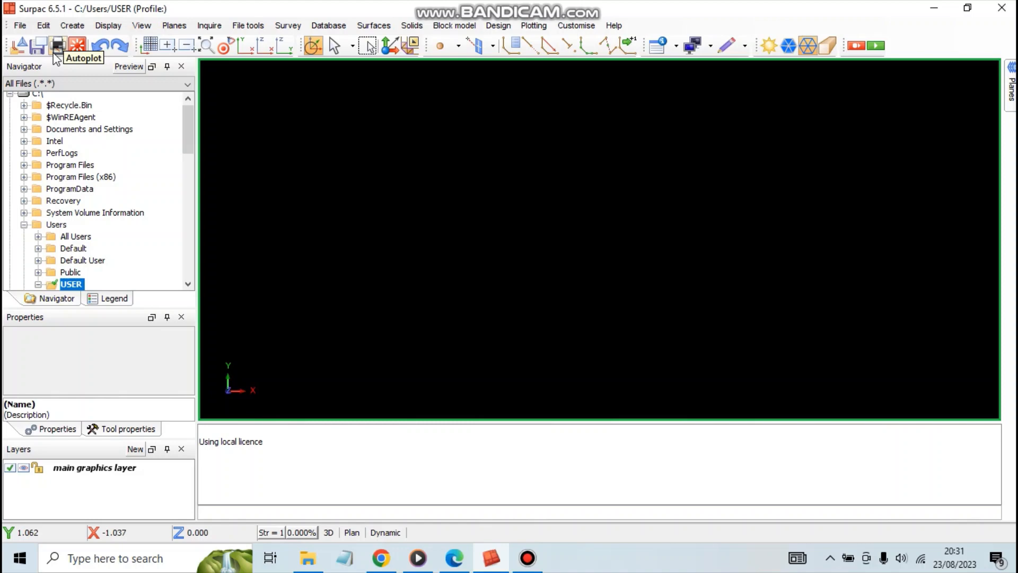
pyautogui.click(21, 27)
pyautogui.click(20, 26)
pyautogui.click(21, 26)
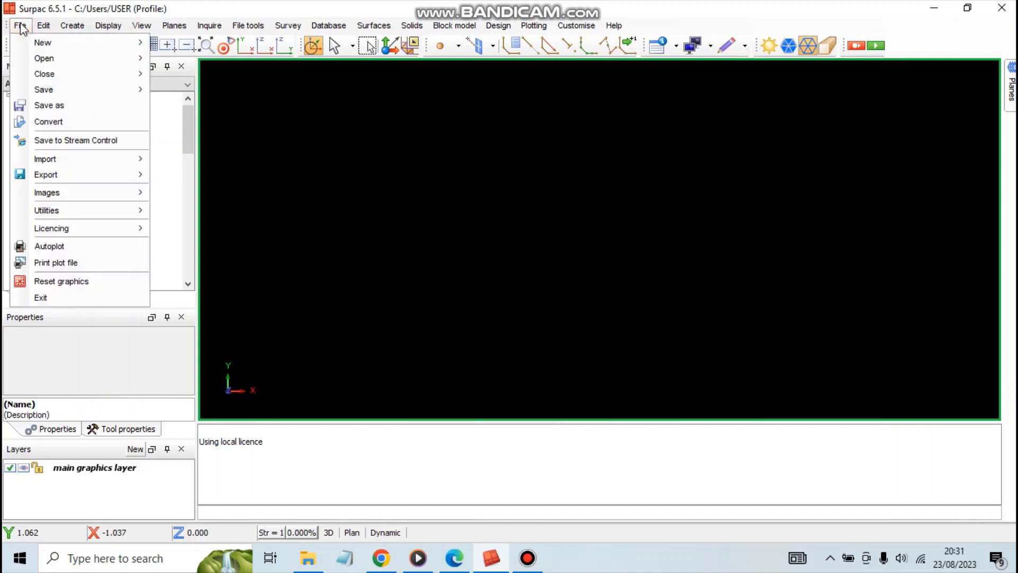
pyautogui.click(21, 27)
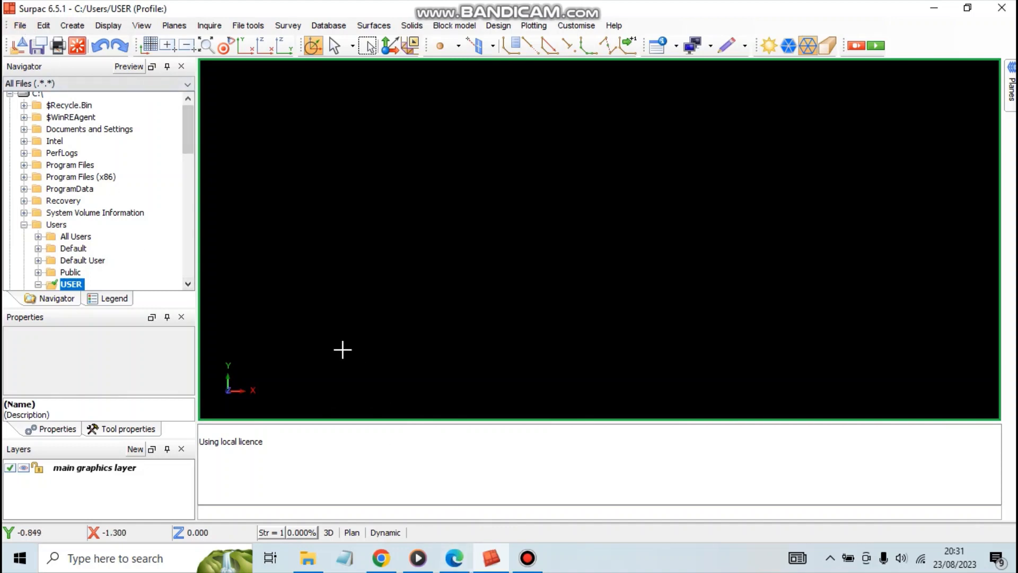
# Switch to File Explorer's Database (sudah dirapikan) folder and open the assay CSV file in Excel.
pyautogui.click(932, 11)
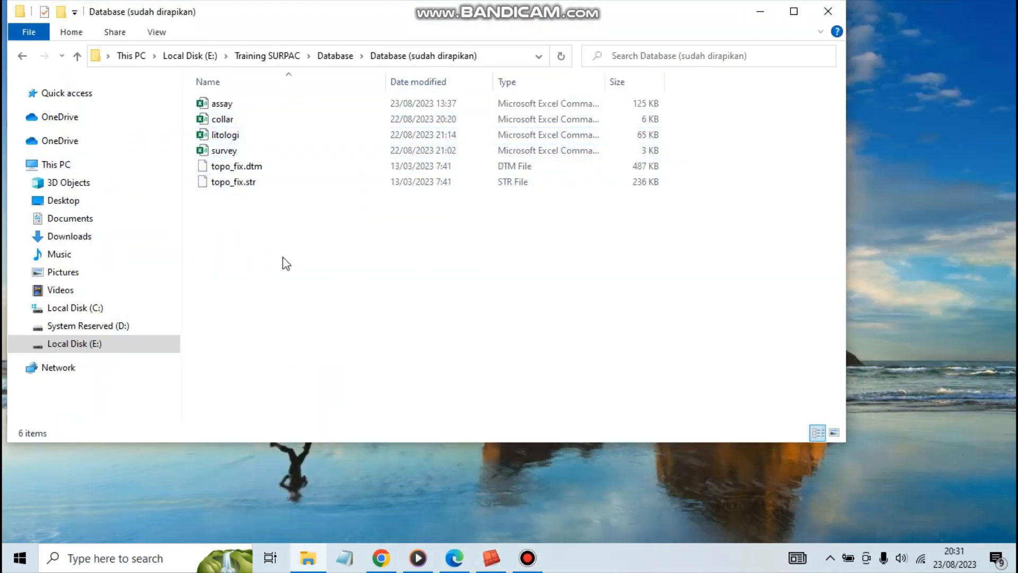
pyautogui.moveTo(191, 100); pyautogui.dragTo(242, 191)
pyautogui.click(332, 241)
pyautogui.click(223, 156)
pyautogui.click(223, 167)
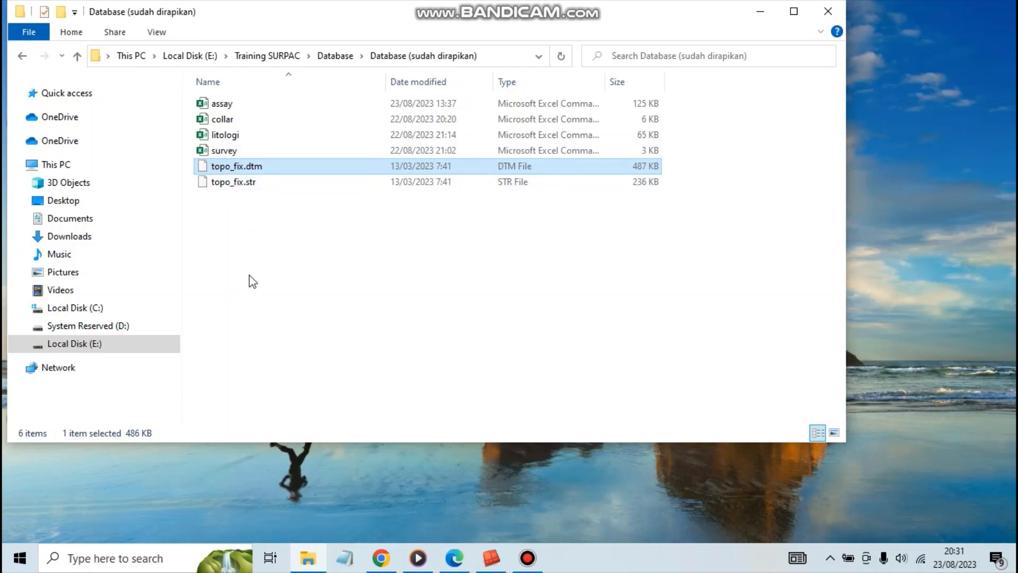
pyautogui.doubleClick(227, 105)
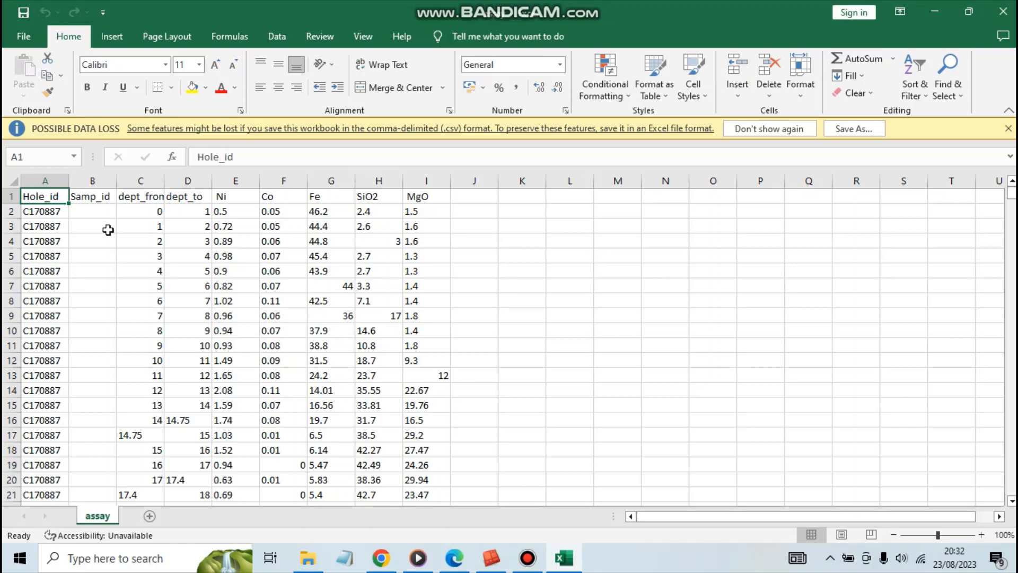
# Widen the dept_from column of the assay sheet so that its full header fits.
pyautogui.click(108, 229)
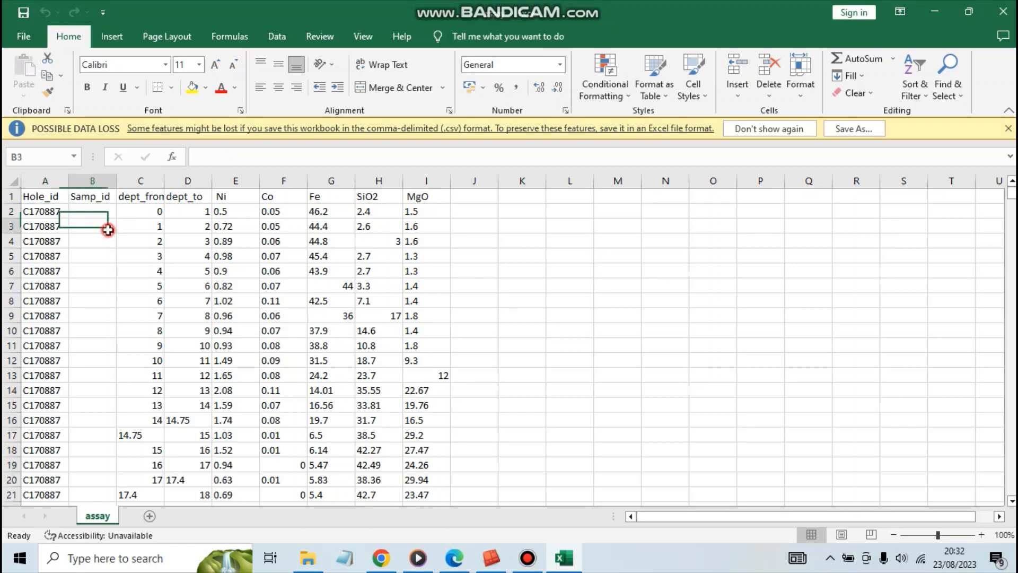
pyautogui.click(44, 195)
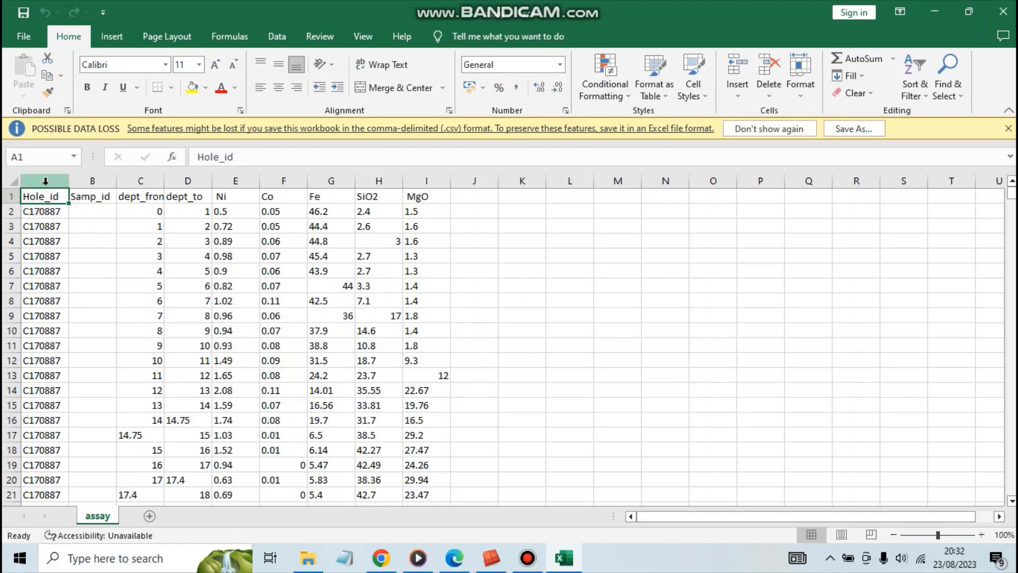
pyautogui.click(45, 180)
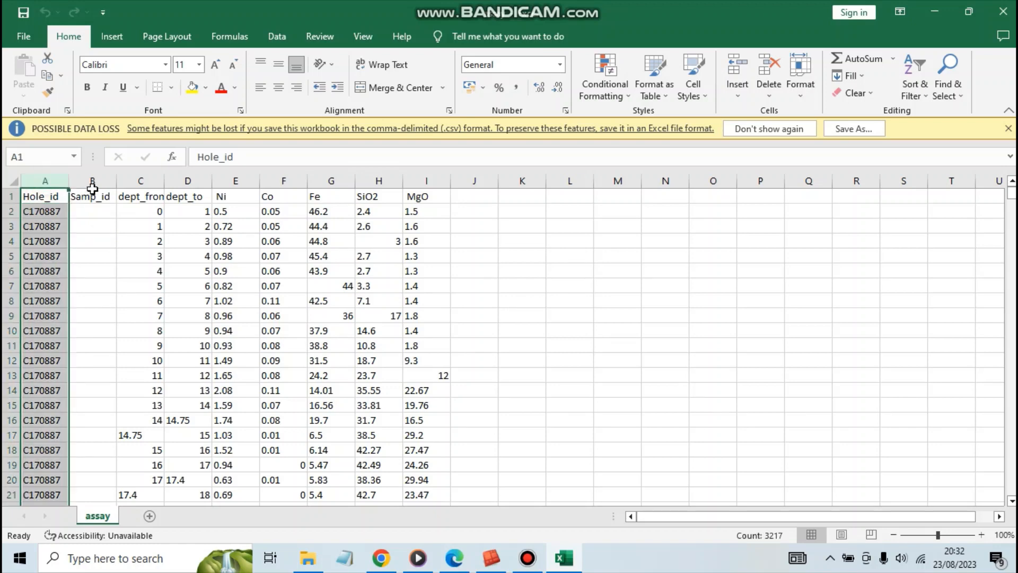
pyautogui.click(138, 181)
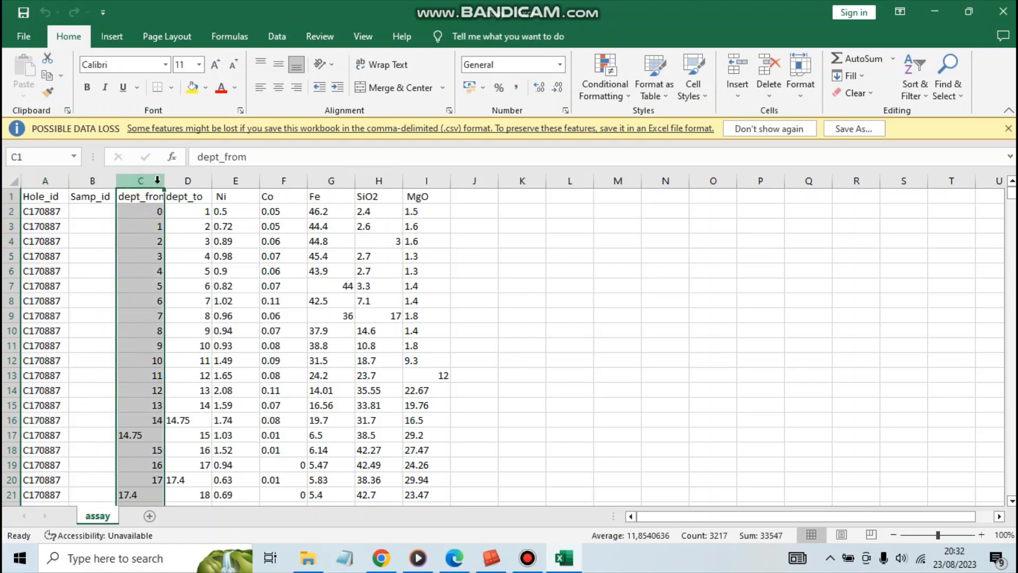
pyautogui.moveTo(164, 181); pyautogui.dragTo(188, 183)
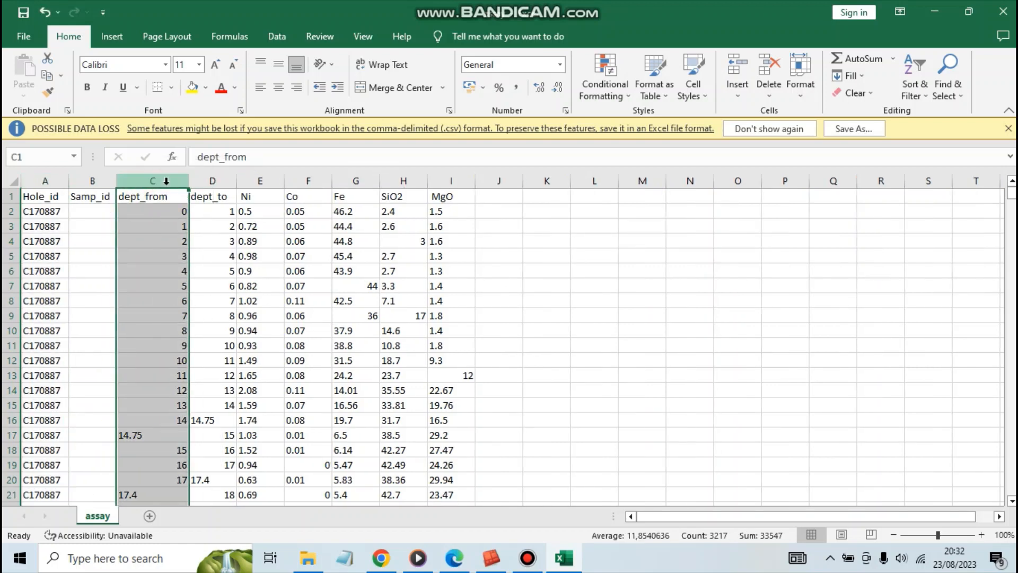
pyautogui.click(164, 210)
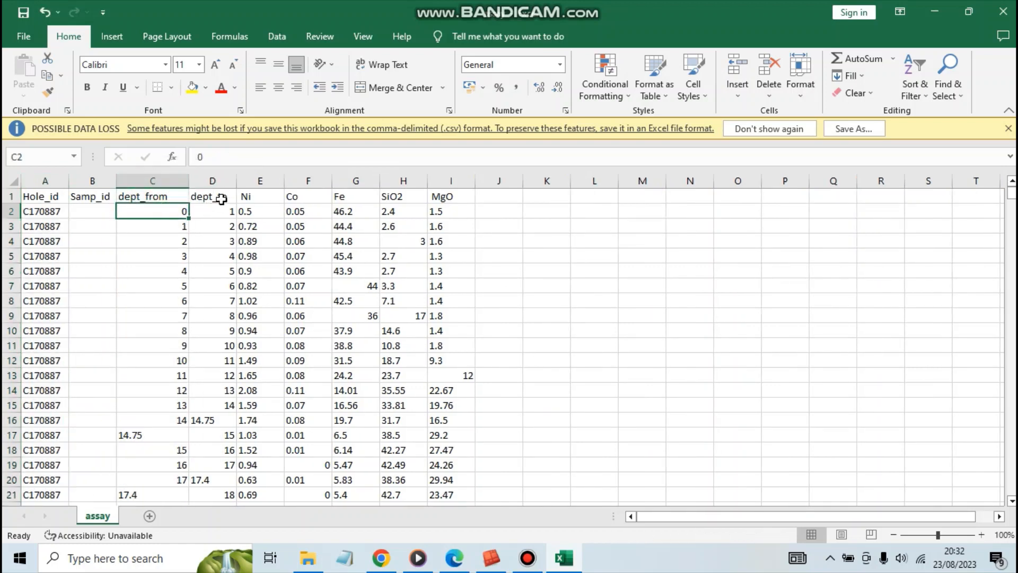
# Examine the assay sheet's dept_to column, the grade columns from Ni to MgO, and the depth intervals listed per hole.
pyautogui.click(218, 197)
pyautogui.click(247, 196)
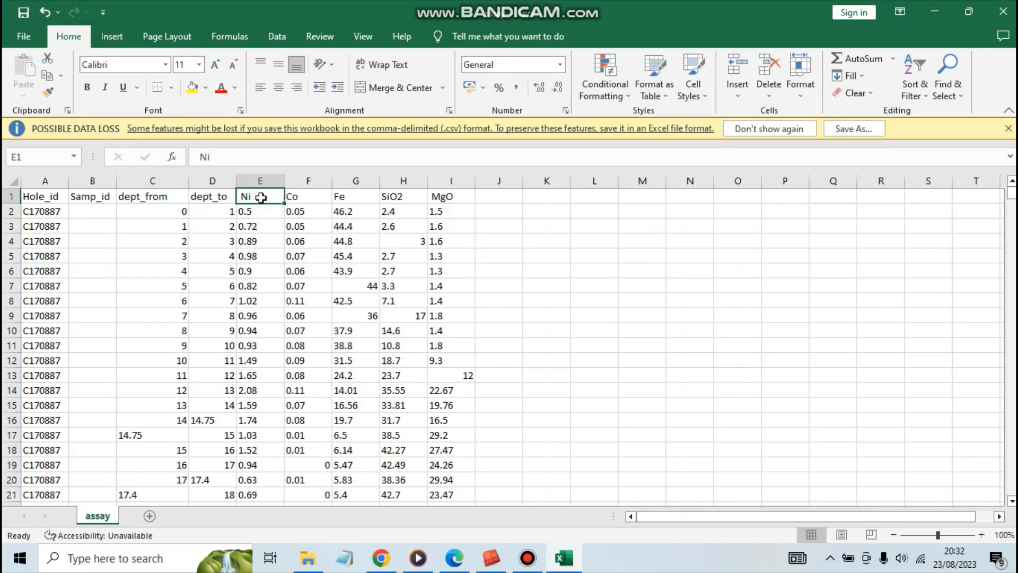
pyautogui.click(424, 196)
pyautogui.click(436, 196)
pyautogui.click(511, 214)
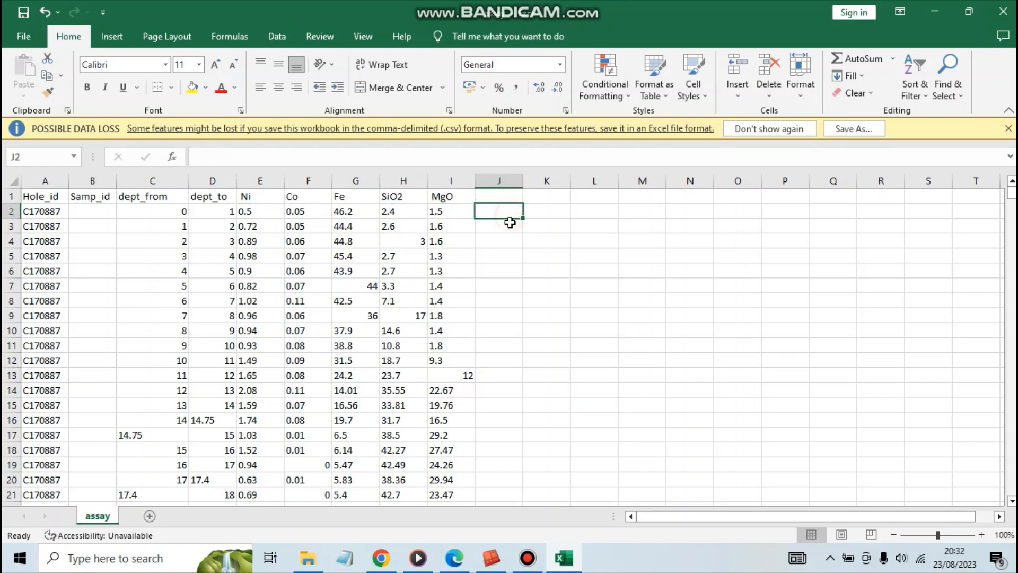
pyautogui.click(577, 271)
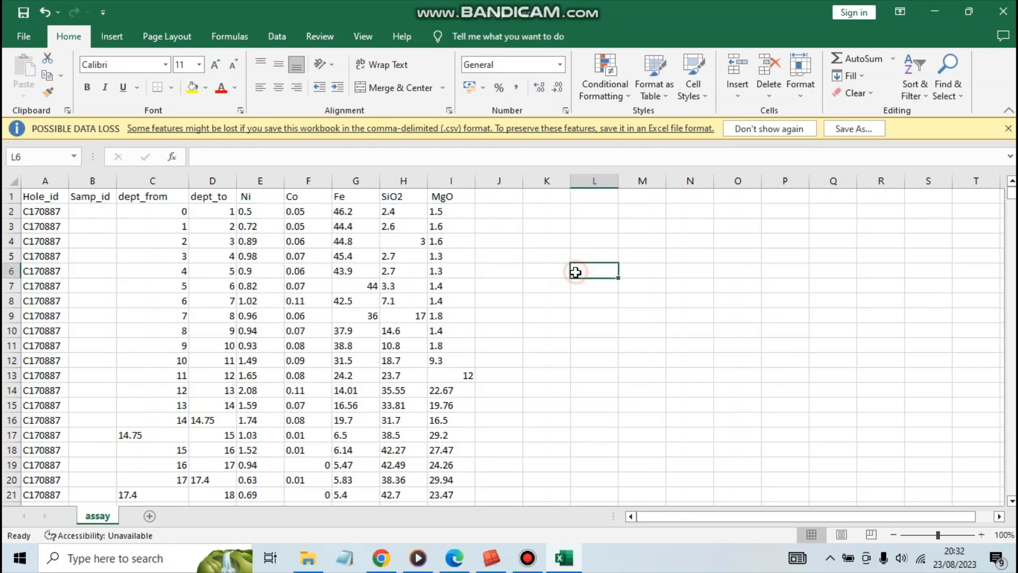
pyautogui.click(551, 282)
pyautogui.click(583, 301)
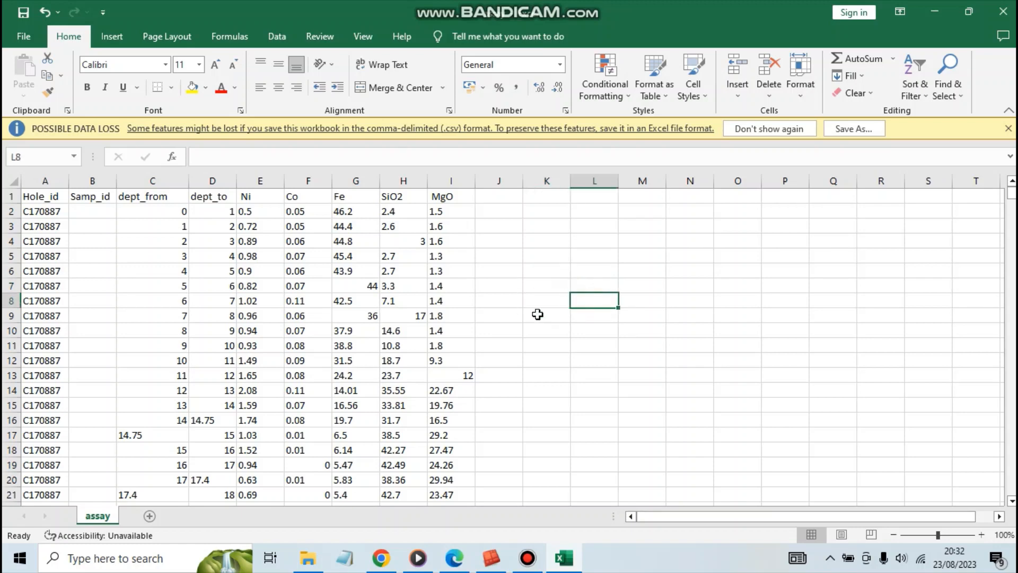
pyautogui.click(519, 329)
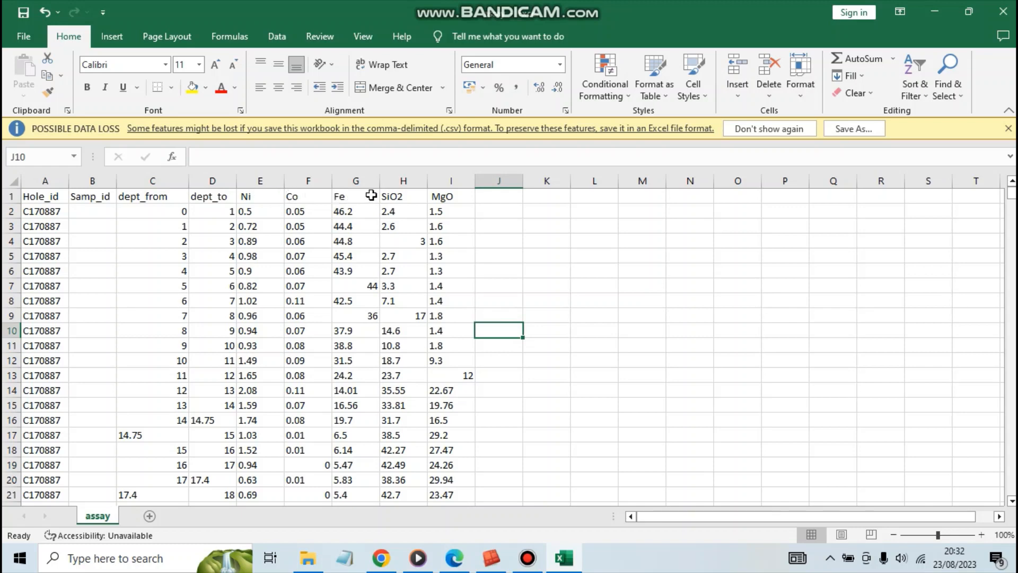
pyautogui.click(598, 244)
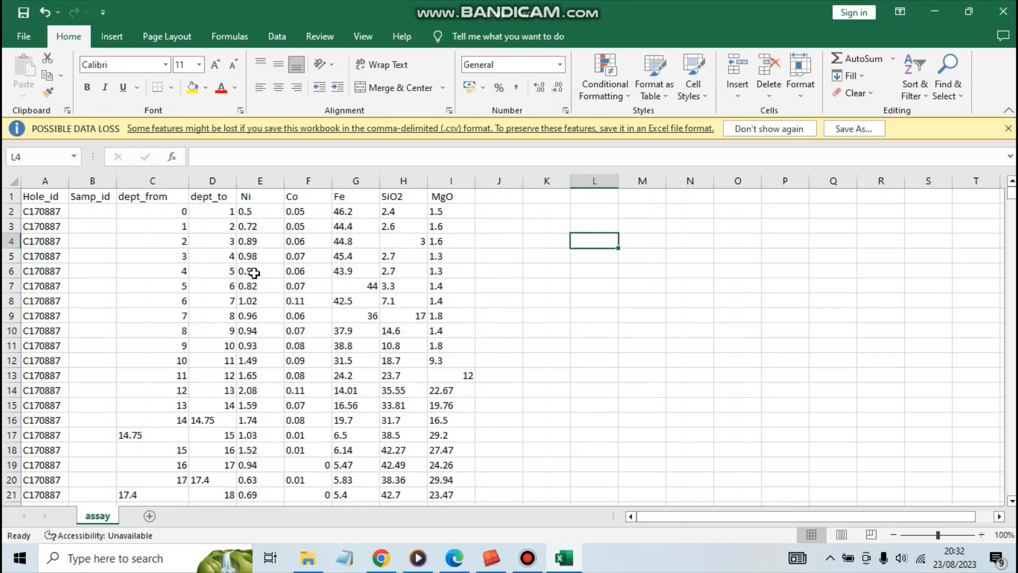
pyautogui.scroll(-1, 198, 298)
pyautogui.scroll(1, 198, 298)
pyautogui.scroll(-1, 175, 266)
pyautogui.scroll(-2, 175, 266)
pyautogui.scroll(3, 175, 267)
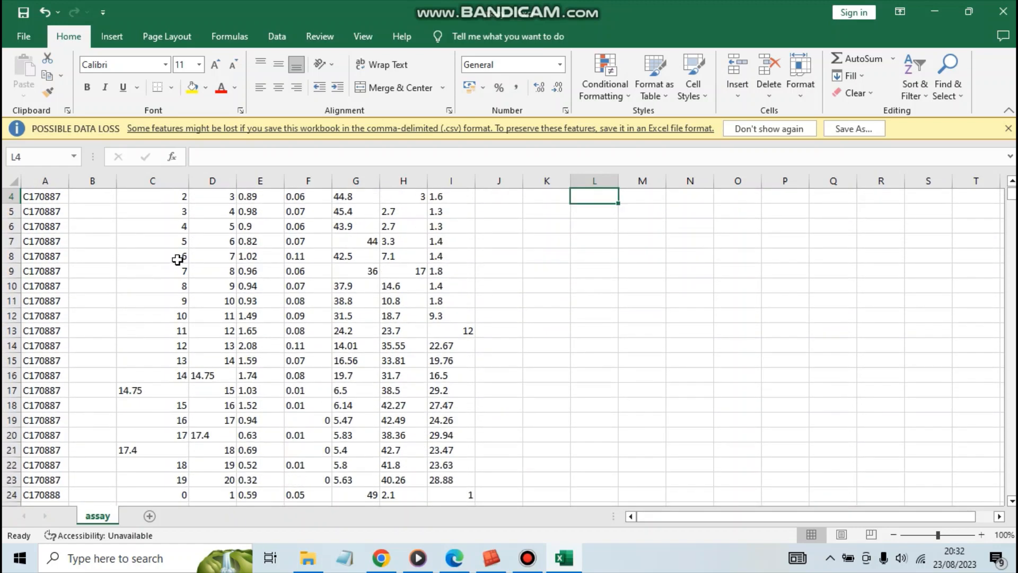
# Return to the Database (sudah dirapikan) folder in File Explorer and open the collar CSV file.
pyautogui.click(935, 11)
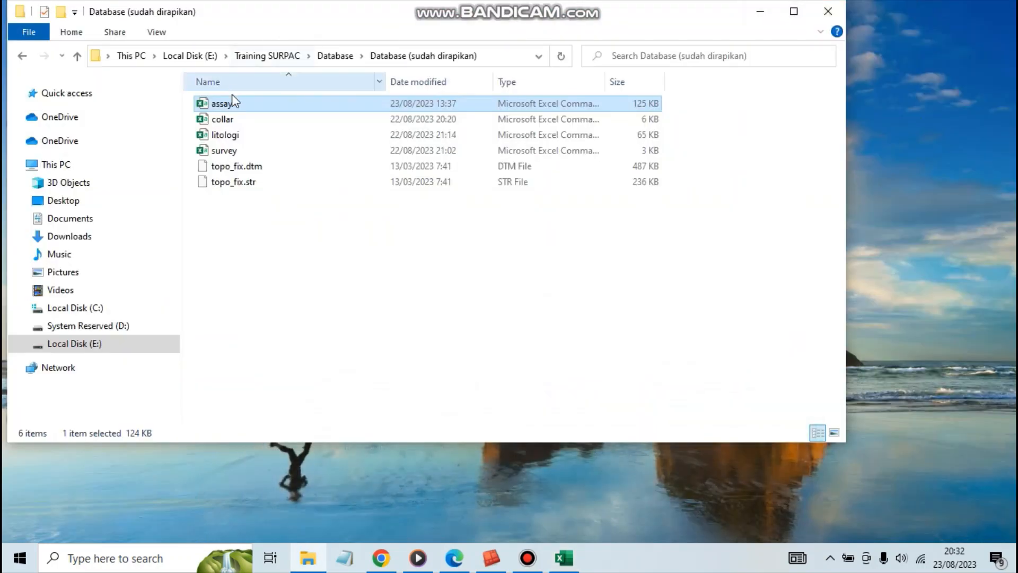
pyautogui.click(234, 120)
pyautogui.click(234, 120)
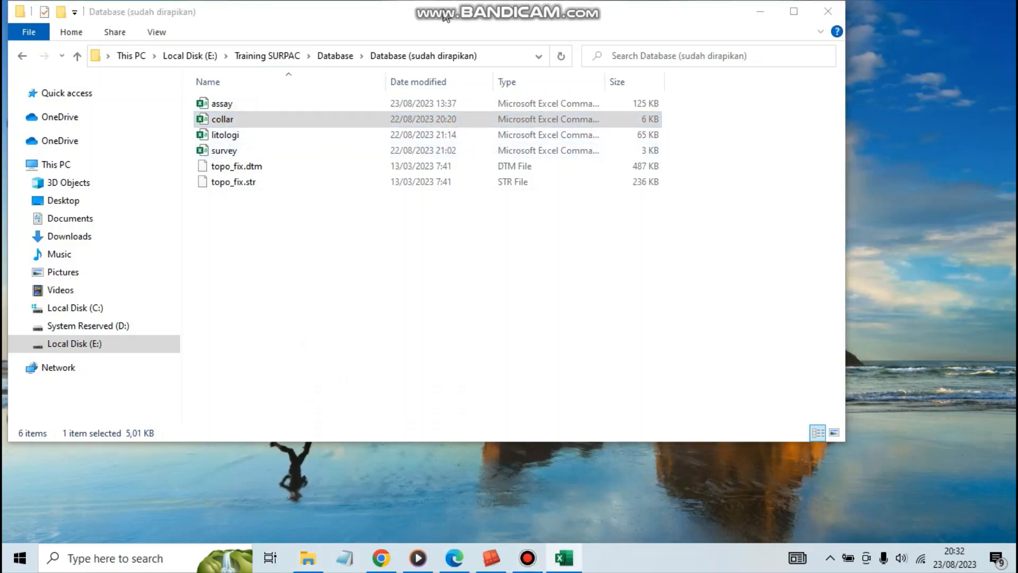
pyautogui.click(755, 24)
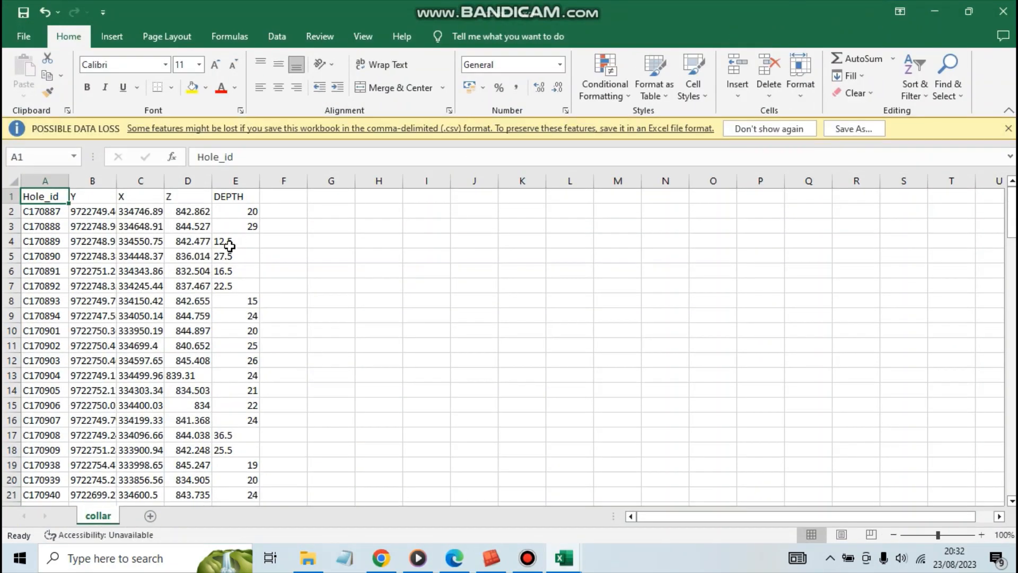
# Fit collar columns A to E to the width of their contents and centre all cells of the sheet horizontally.
pyautogui.moveTo(53, 180); pyautogui.dragTo(233, 181)
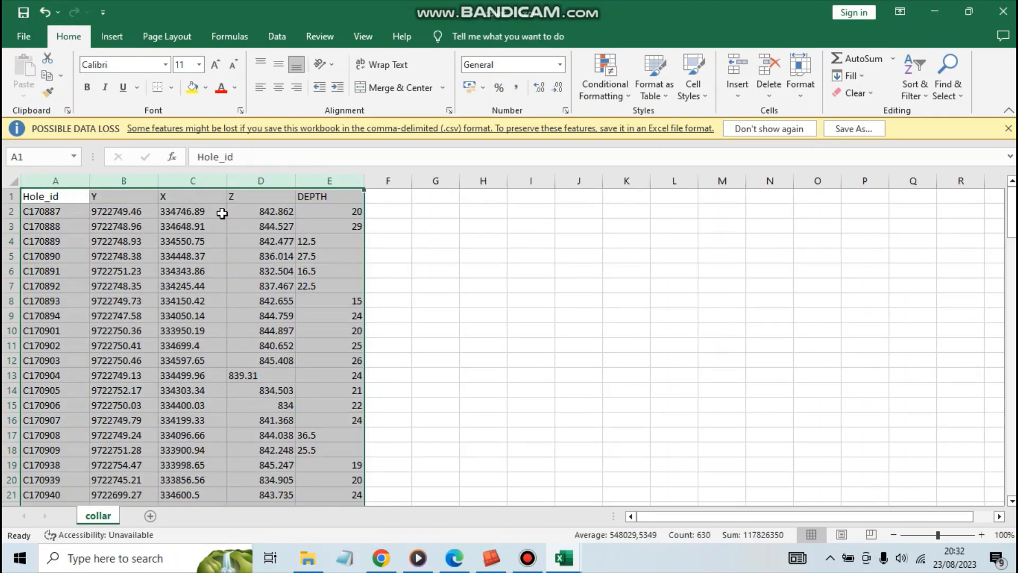
pyautogui.click(453, 259)
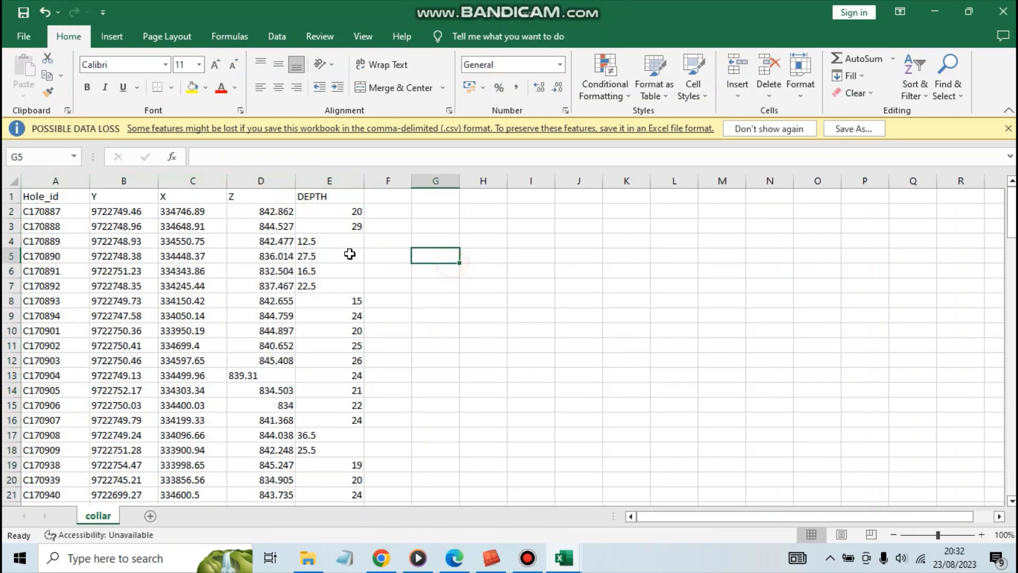
pyautogui.click(12, 181)
pyautogui.click(278, 88)
pyautogui.click(429, 297)
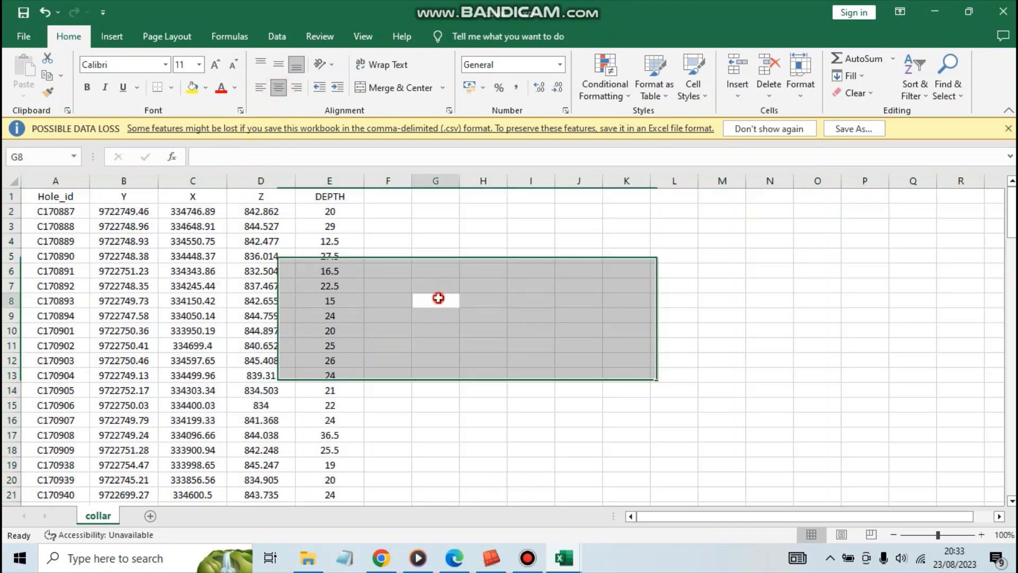
# Examine the collar sheet's Hole_id, Y, X, Z and DEPTH columns and the list of drill holes.
pyautogui.click(51, 179)
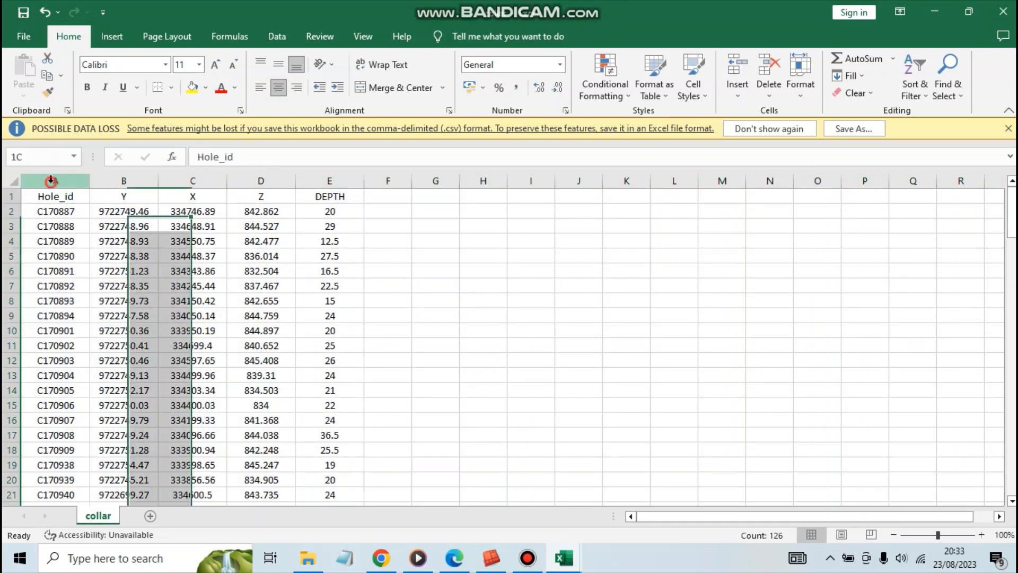
pyautogui.click(55, 212)
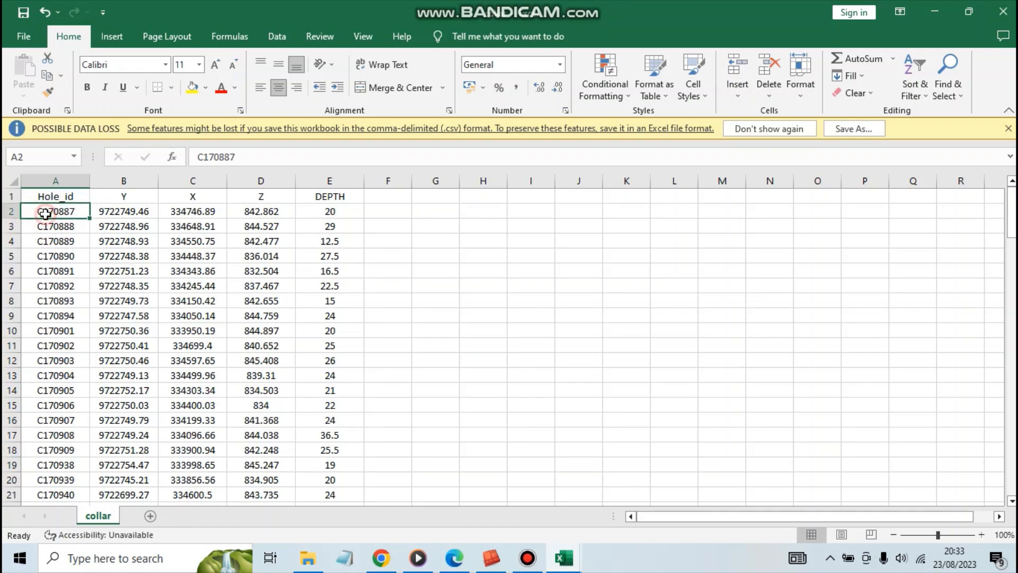
pyautogui.scroll(-11, 53, 227)
pyautogui.scroll(-1, 58, 229)
pyautogui.scroll(12, 61, 225)
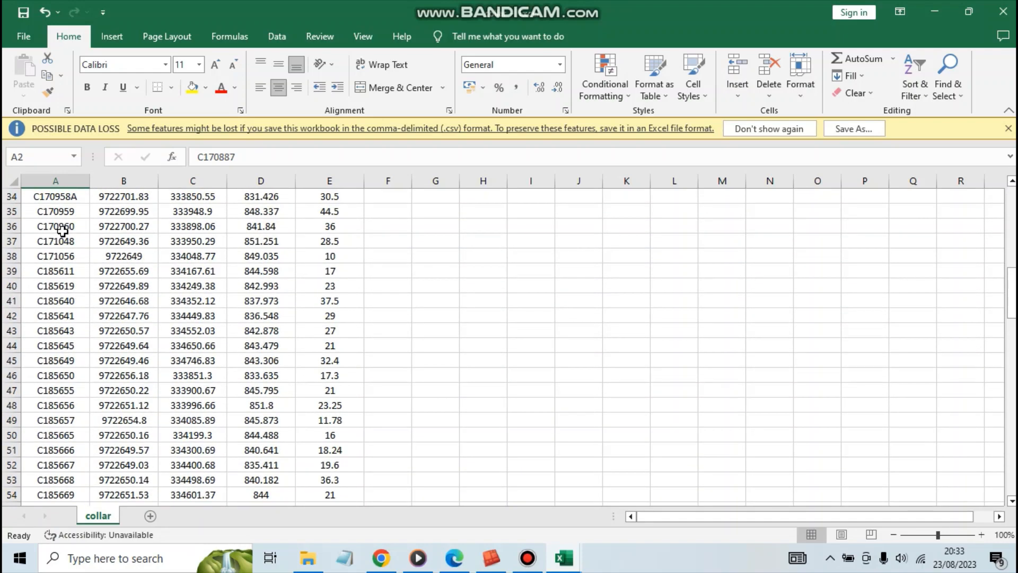
pyautogui.click(122, 181)
pyautogui.click(196, 182)
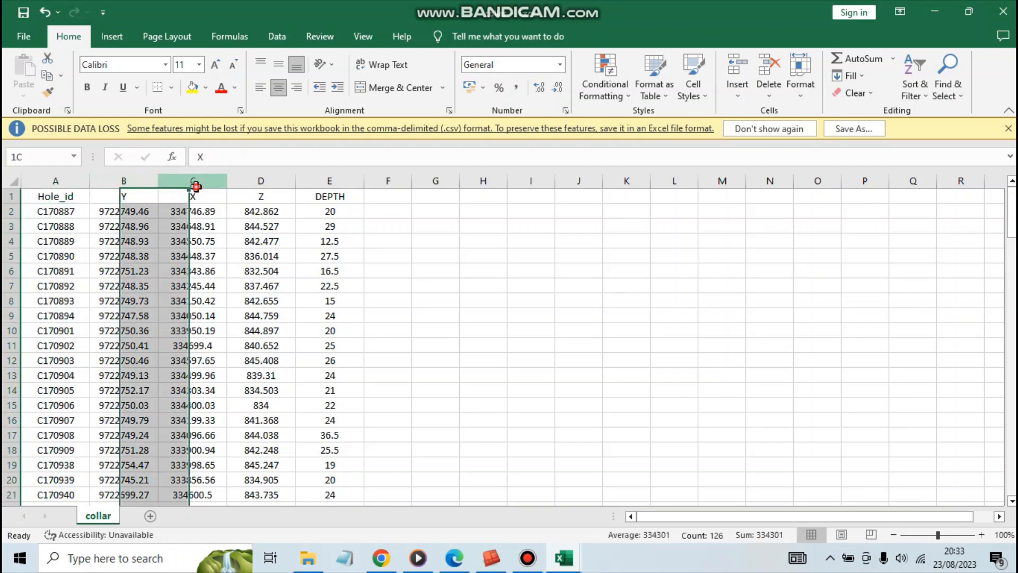
pyautogui.click(254, 182)
pyautogui.click(325, 197)
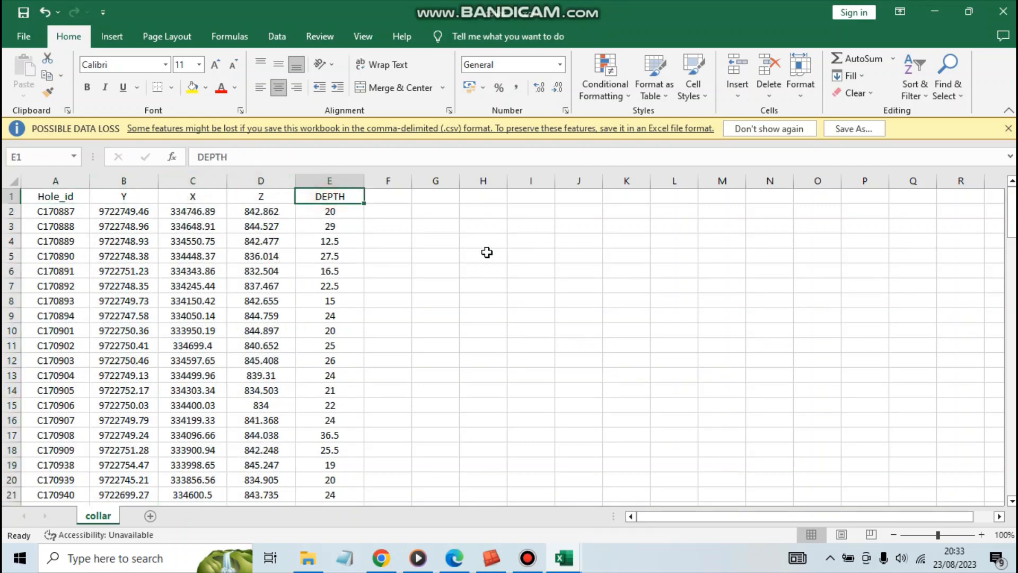
pyautogui.click(486, 254)
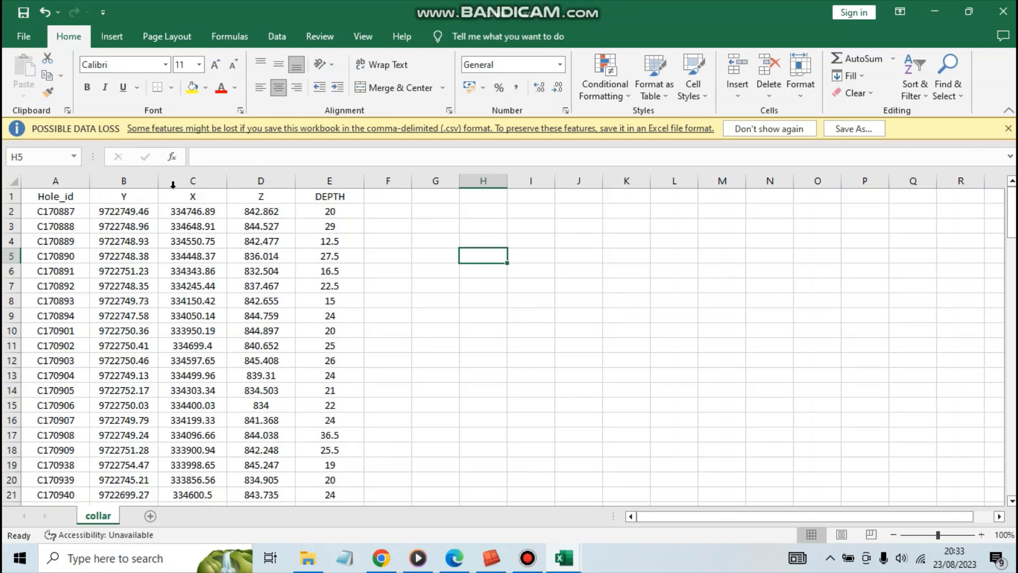
pyautogui.click(131, 178)
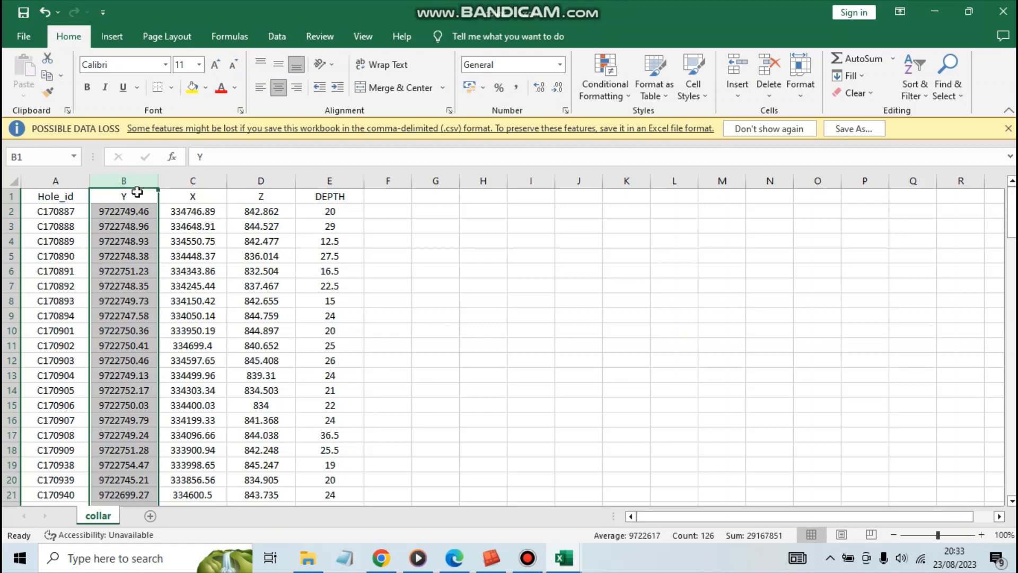
pyautogui.click(194, 182)
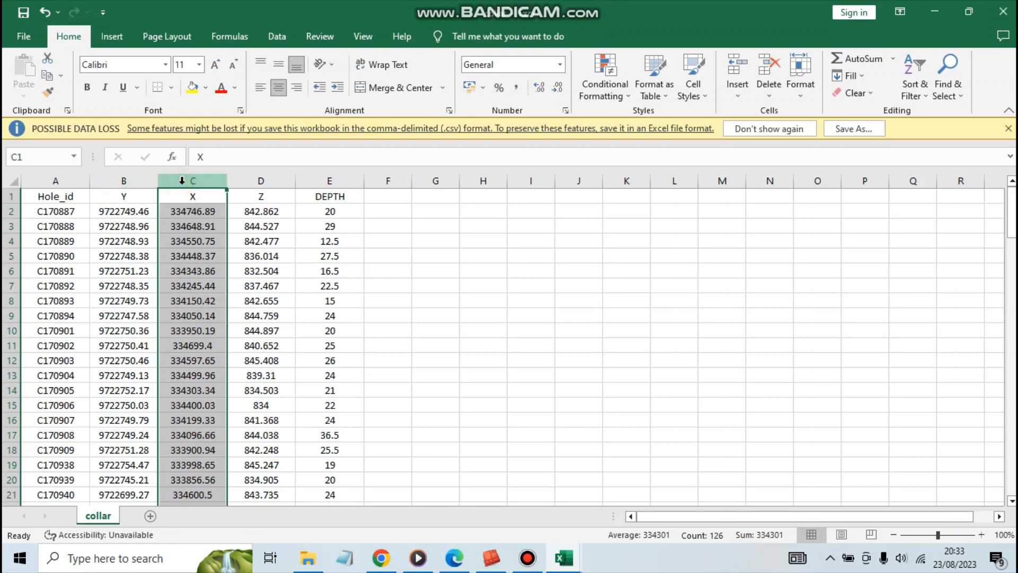
pyautogui.click(257, 181)
pyautogui.click(338, 225)
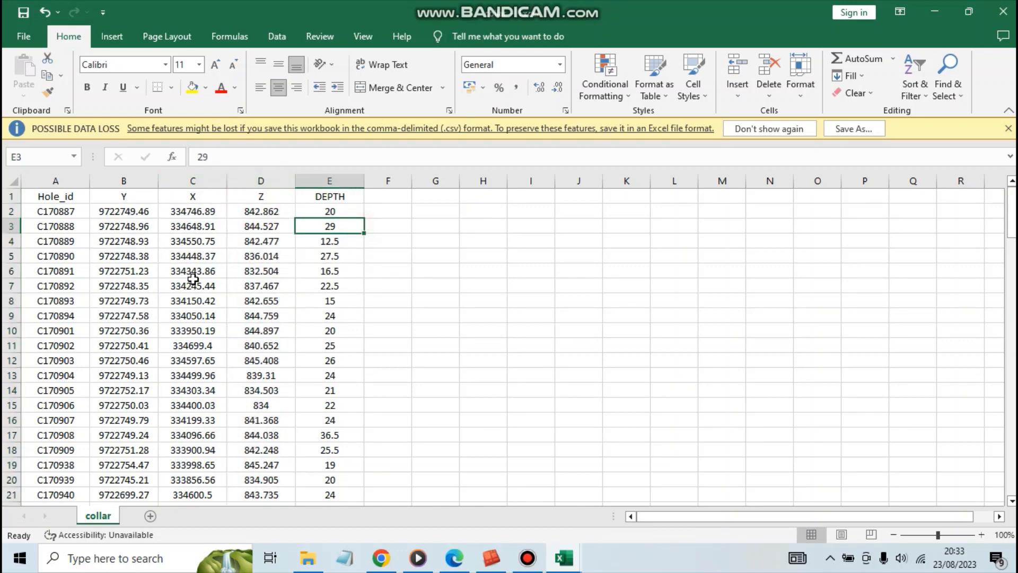
pyautogui.scroll(-19, 143, 294)
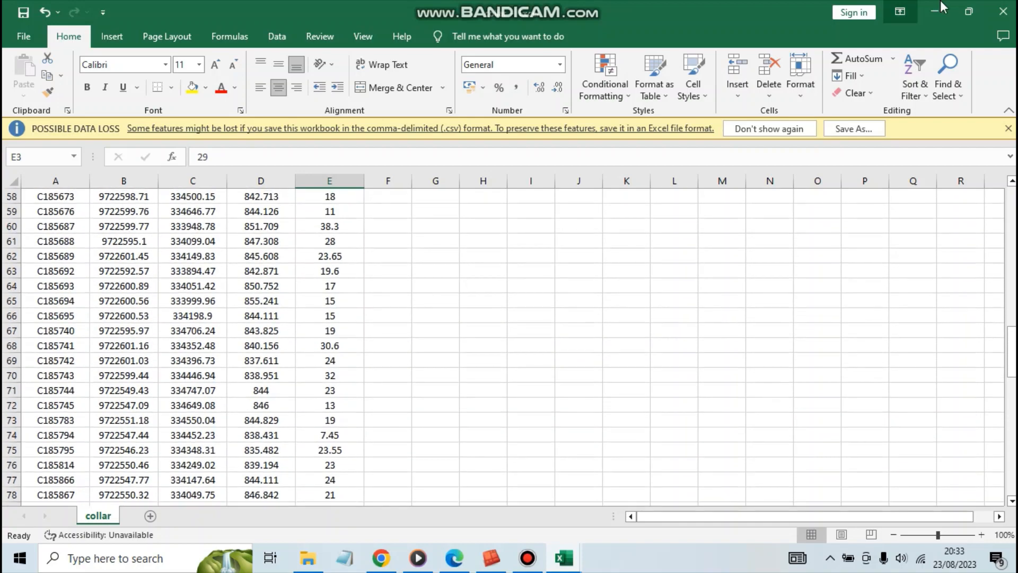
# Put the collar and assay workbooks aside and open the litologi CSV file from the database folder.
pyautogui.click(942, 8)
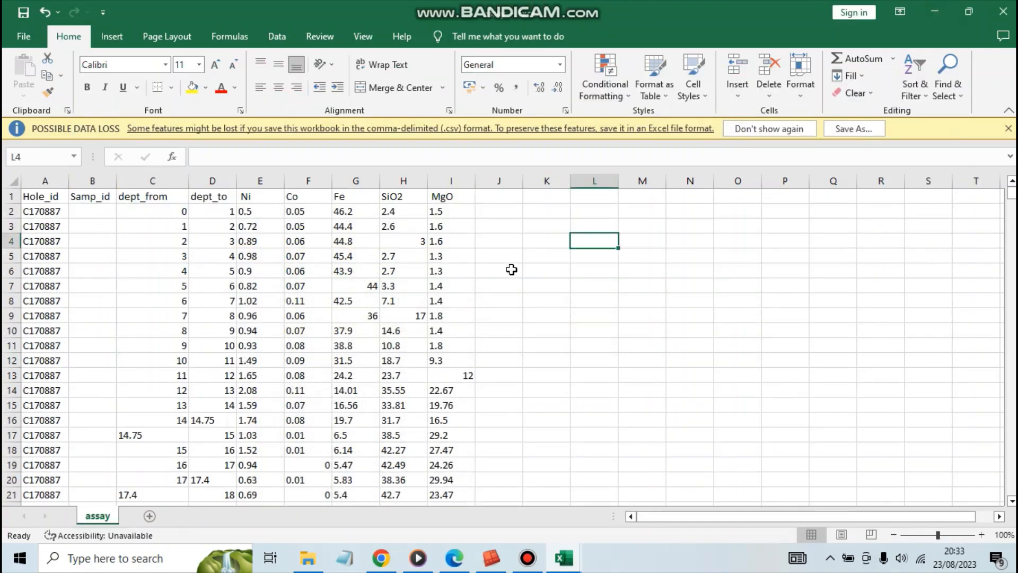
pyautogui.click(555, 331)
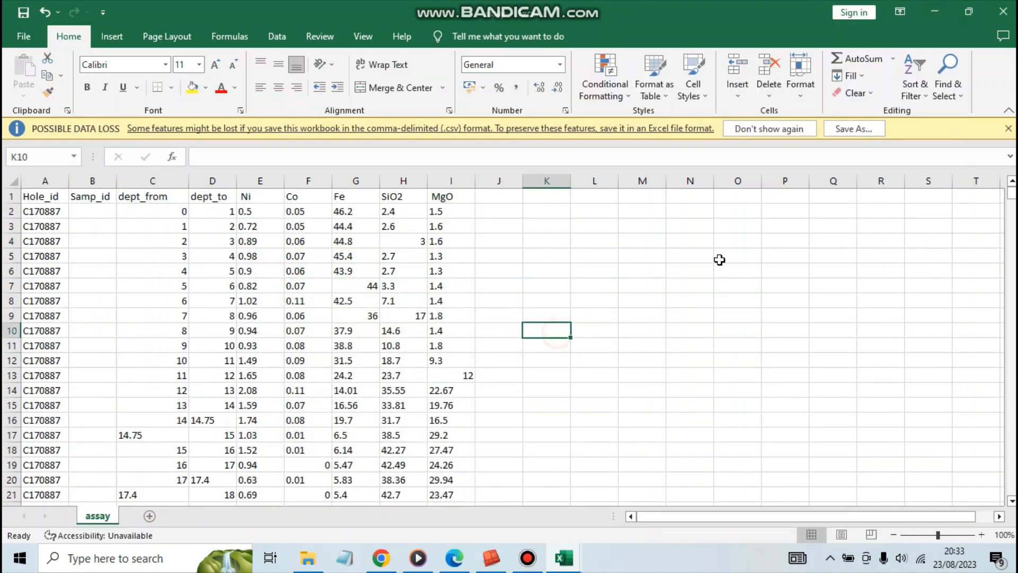
pyautogui.click(927, 20)
pyautogui.doubleClick(228, 139)
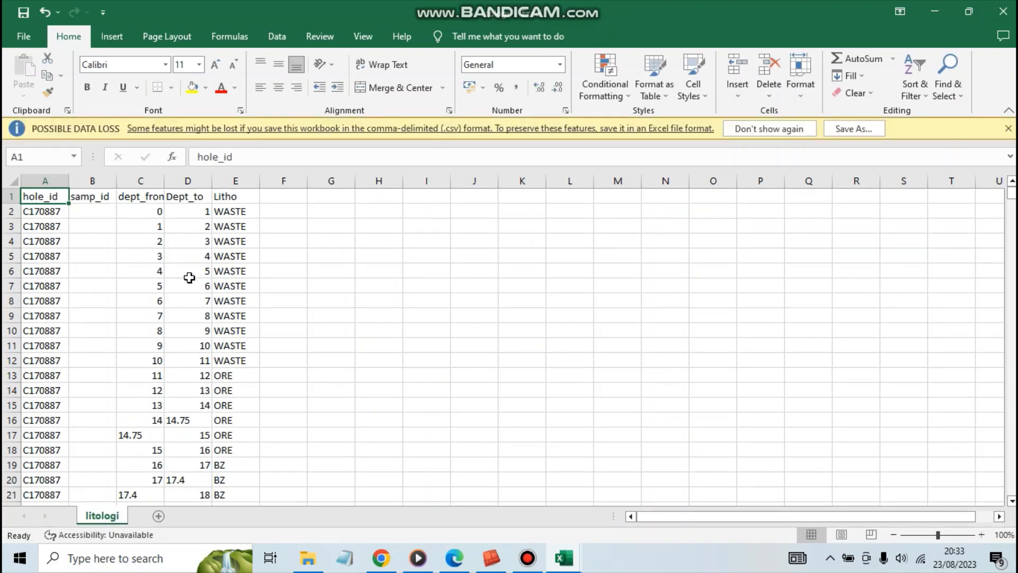
# Centre all cells of the litologi sheet horizontally and look over its columns from hole_id to Litho.
pyautogui.click(141, 242)
pyautogui.click(140, 257)
pyautogui.click(13, 182)
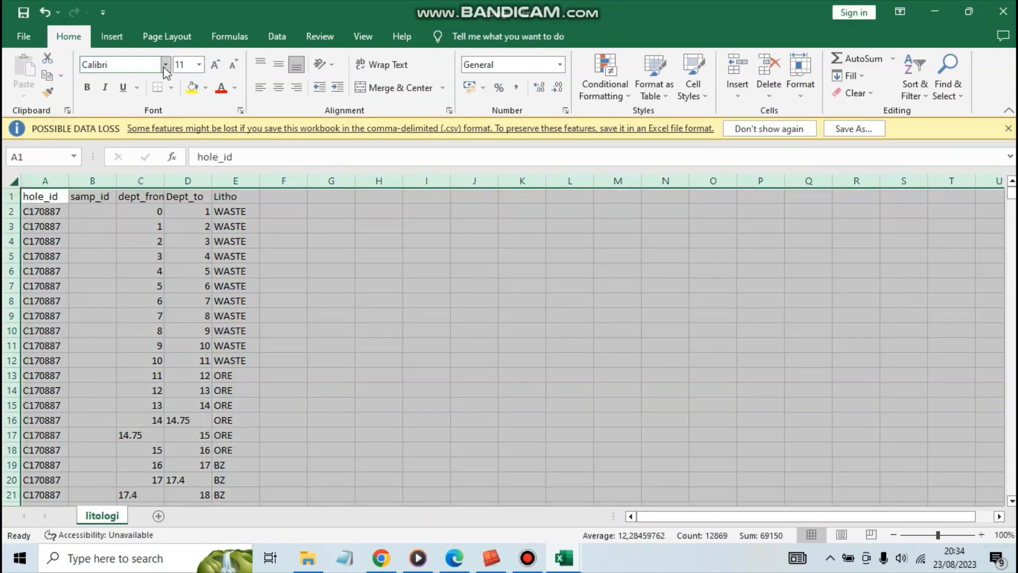
pyautogui.click(279, 87)
pyautogui.click(152, 258)
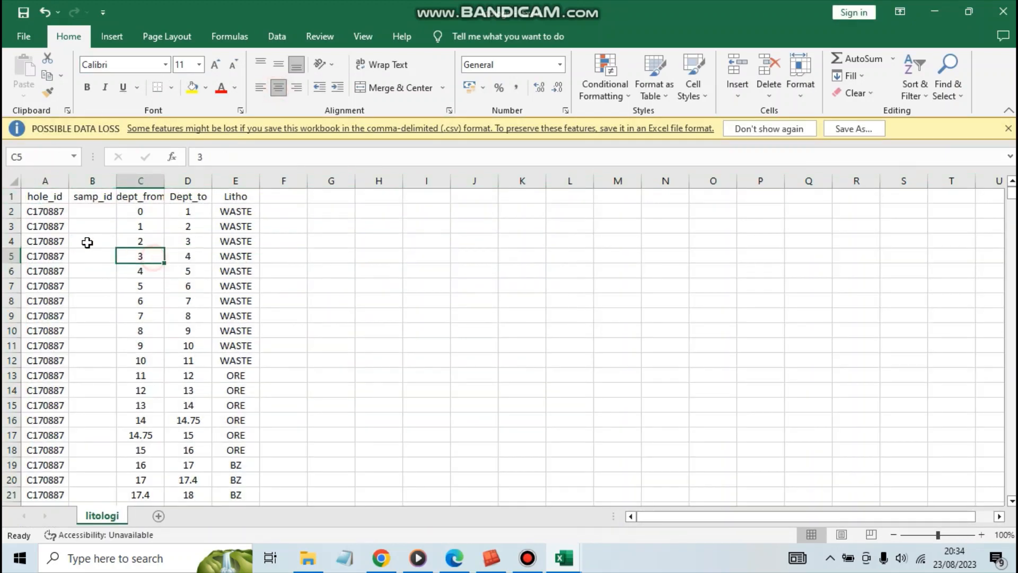
pyautogui.click(48, 181)
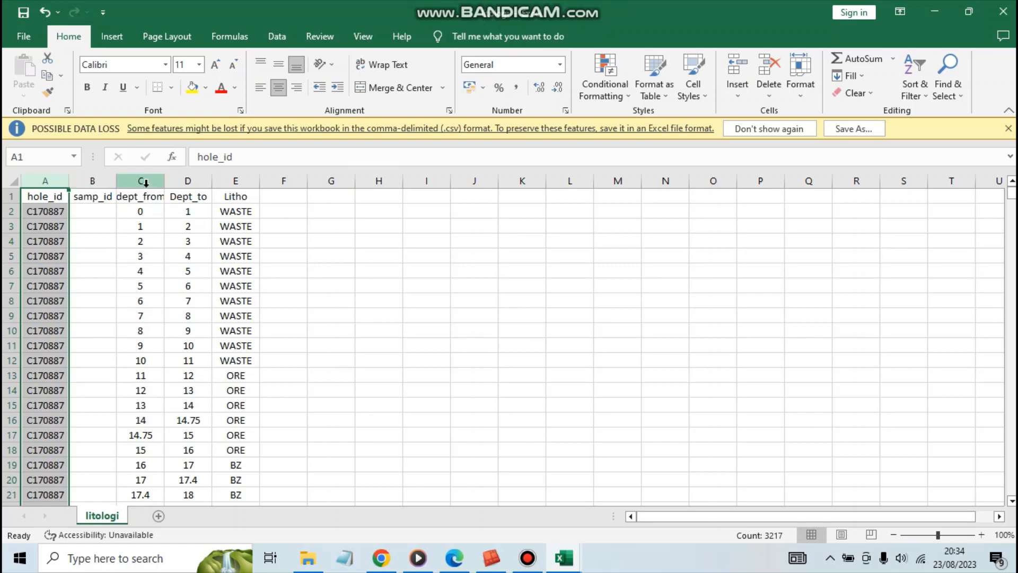
pyautogui.click(232, 182)
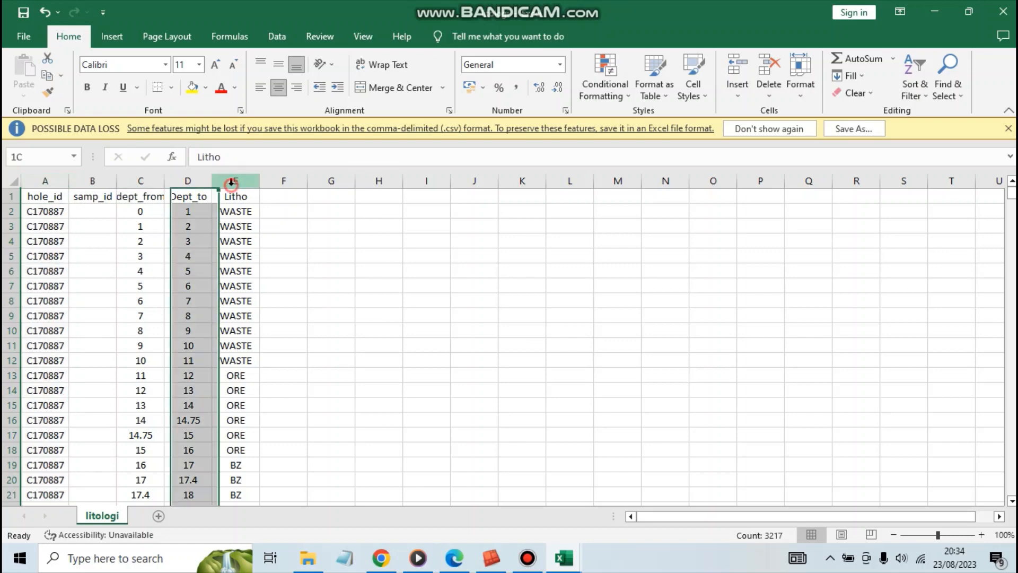
pyautogui.click(153, 213)
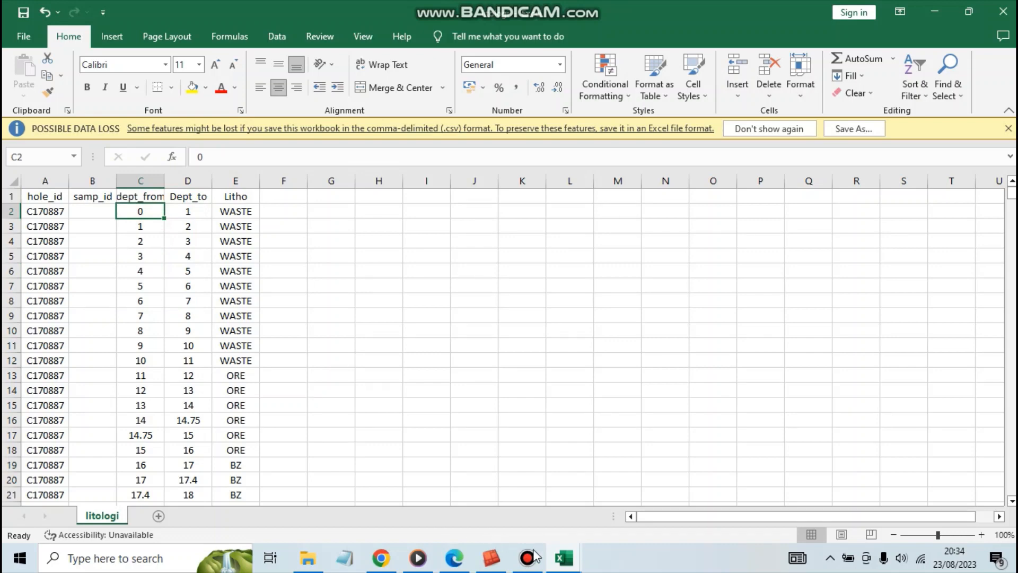
# Switch to the assay workbook and examine its Hole_id column and the first dept_from values.
pyautogui.moveTo(563, 568)
pyautogui.click(425, 512)
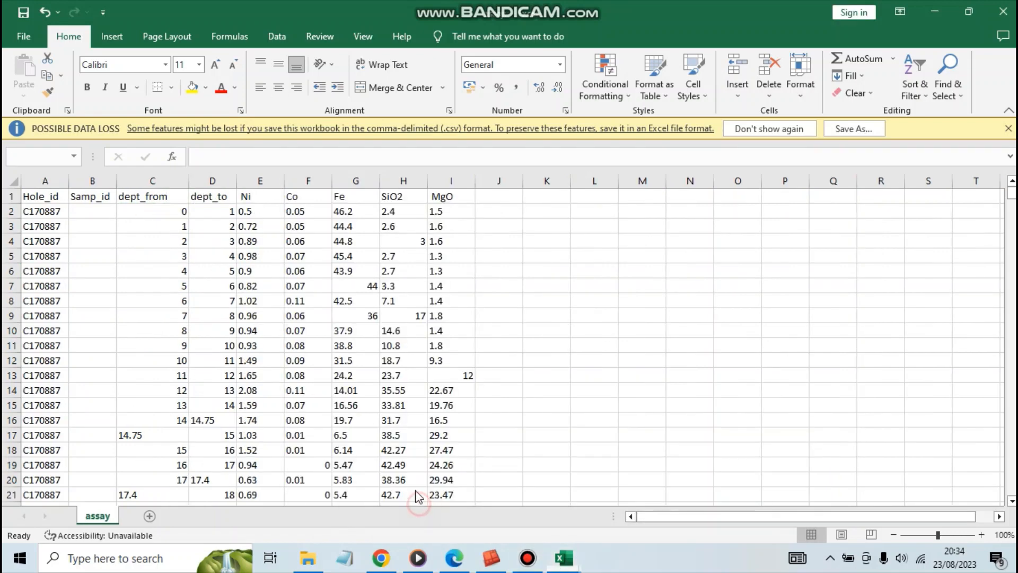
pyautogui.click(111, 229)
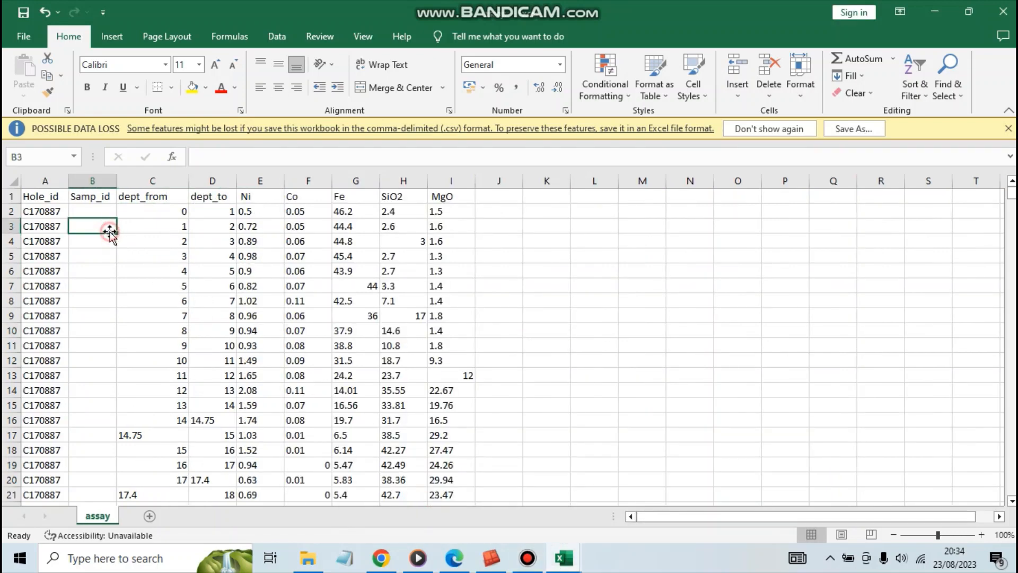
pyautogui.click(40, 210)
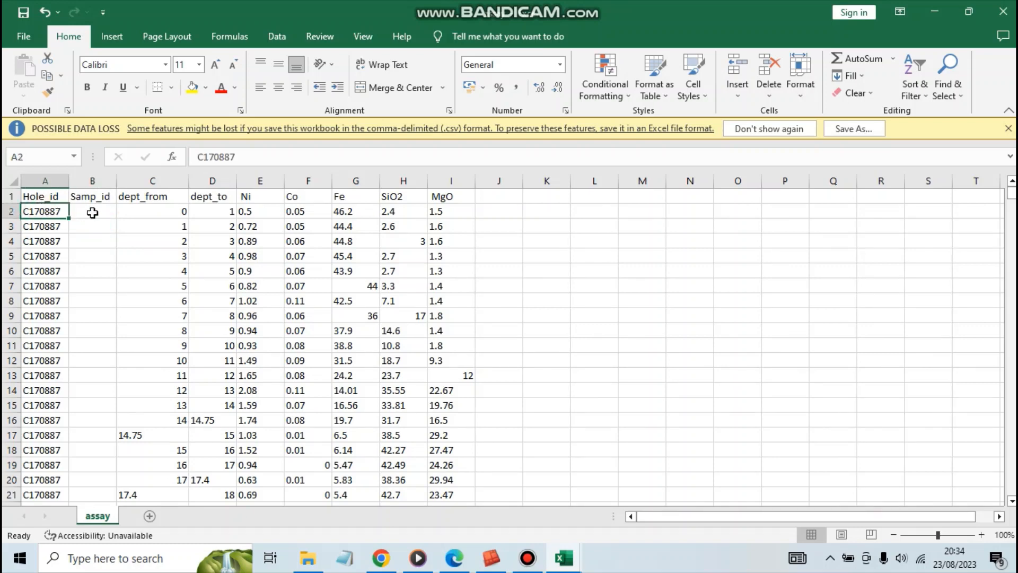
pyautogui.click(143, 214)
pyautogui.click(147, 202)
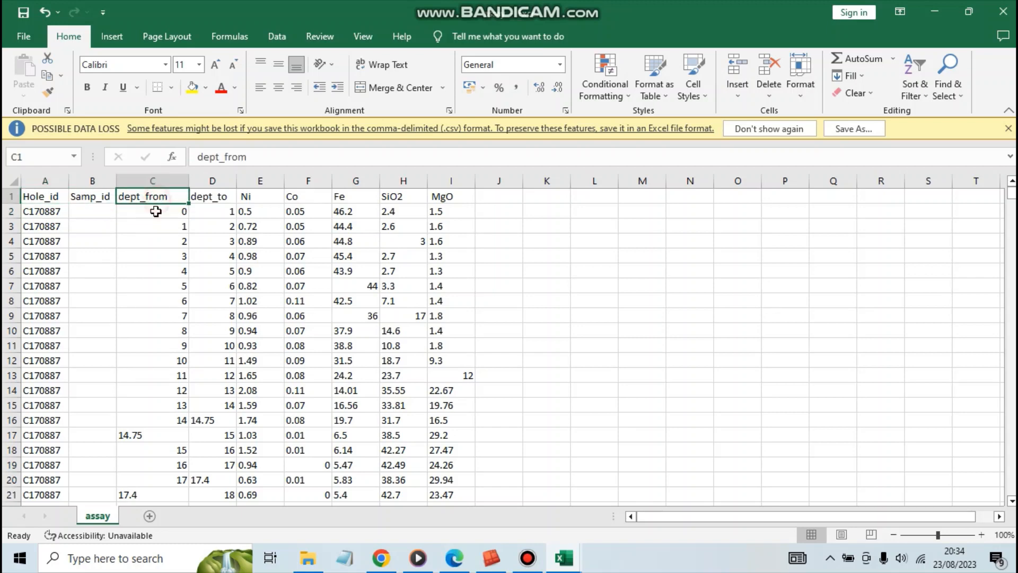
pyautogui.click(152, 210)
pyautogui.click(155, 240)
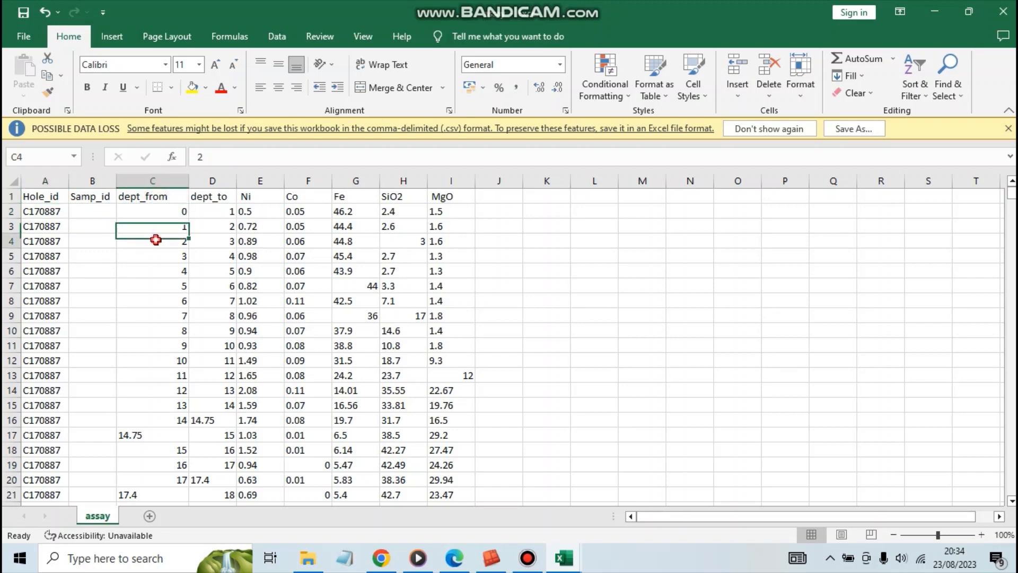
pyautogui.click(151, 212)
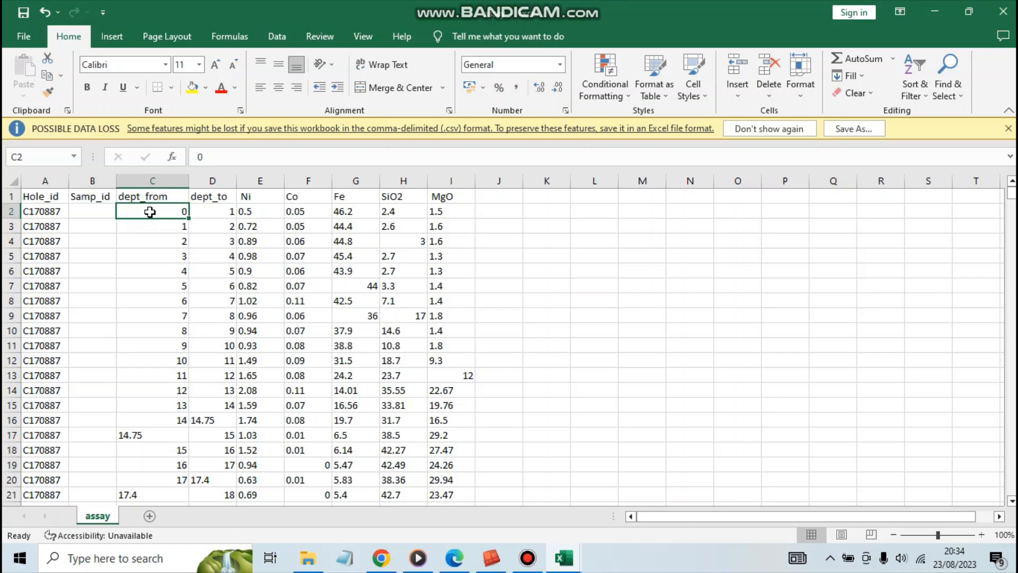
# Compare the assay sheet's dept_from and dept_to values row by row, including the depth intervals of the holes further down.
pyautogui.click(199, 216)
pyautogui.click(170, 227)
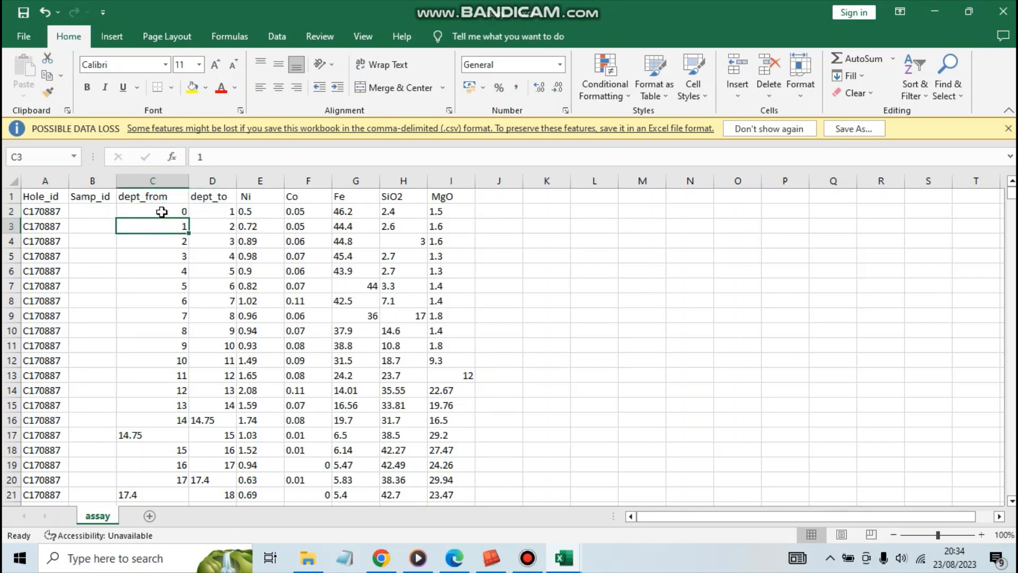
pyautogui.click(161, 212)
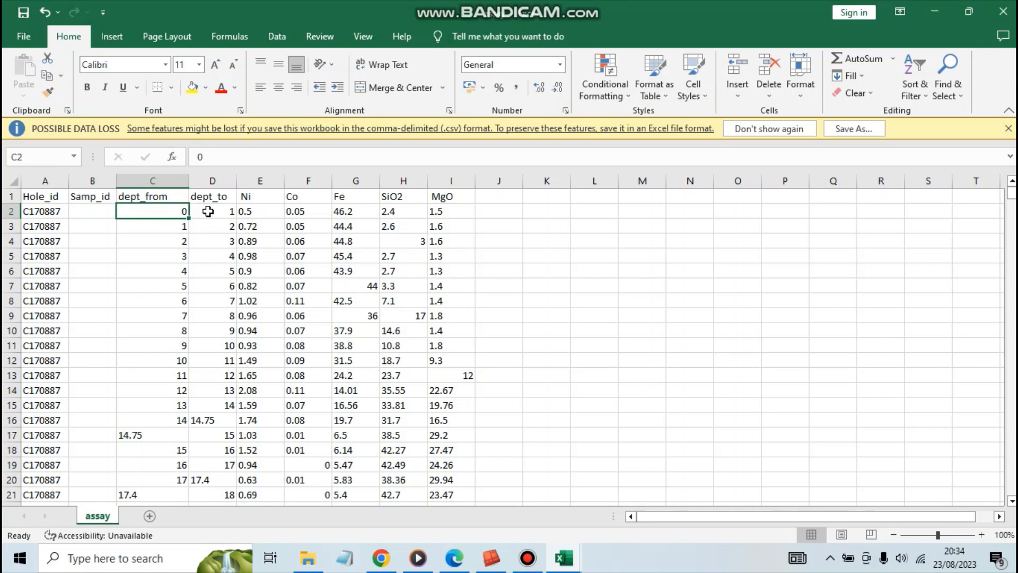
pyautogui.click(206, 212)
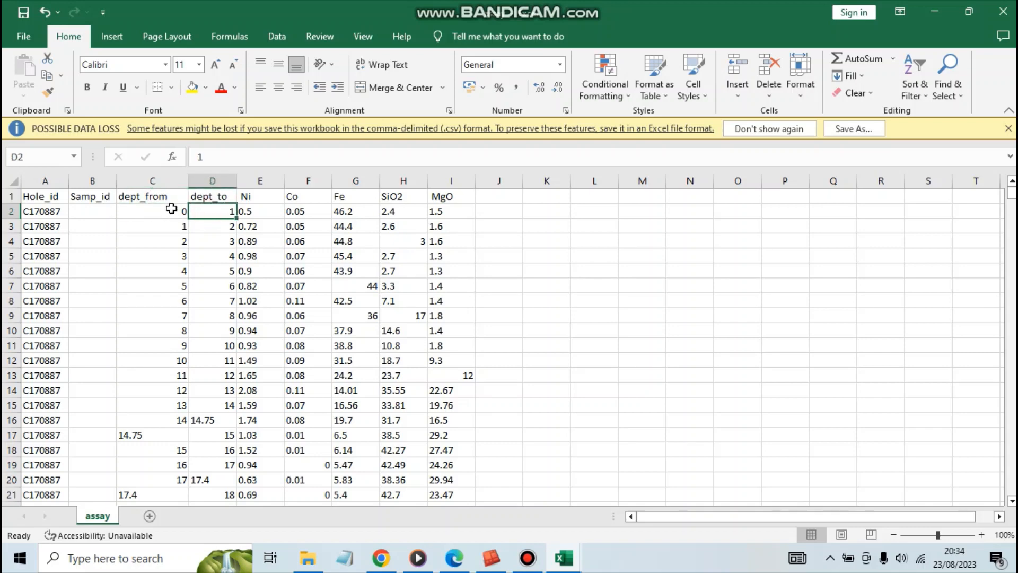
pyautogui.click(164, 211)
pyautogui.click(216, 211)
pyautogui.click(165, 226)
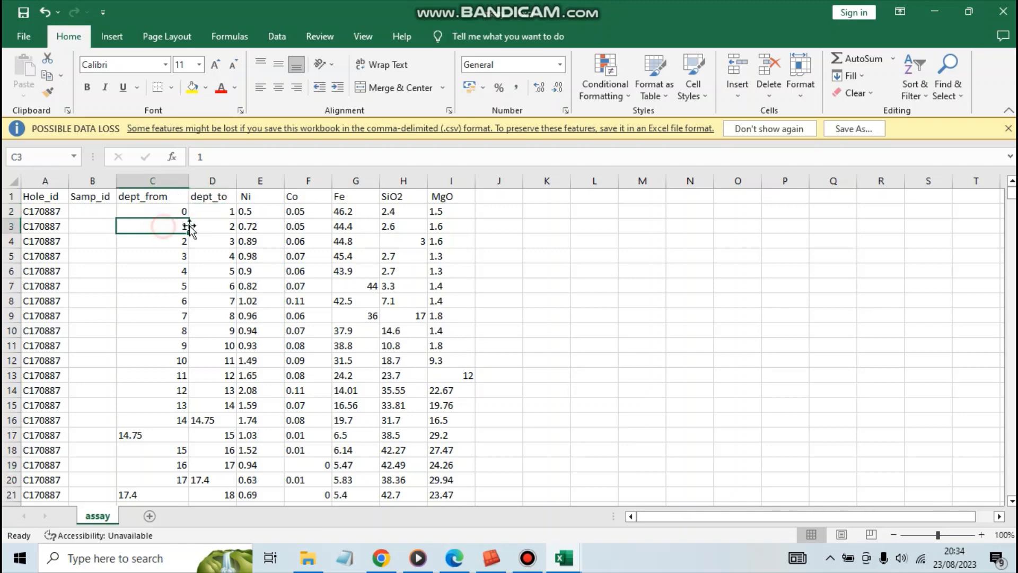
pyautogui.click(205, 226)
pyautogui.click(159, 241)
pyautogui.click(204, 238)
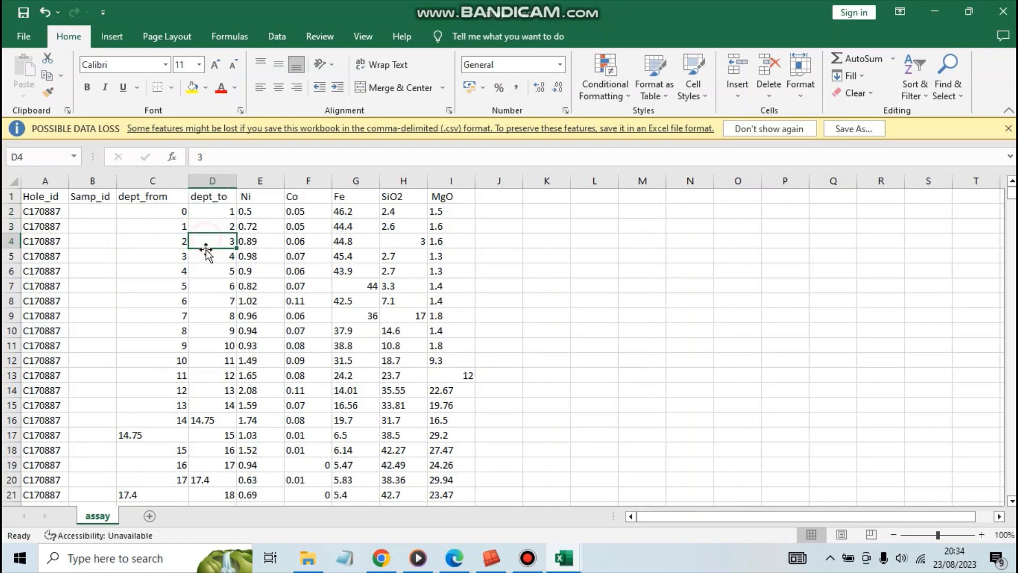
pyautogui.scroll(-19, 204, 242)
pyautogui.scroll(-20, 194, 343)
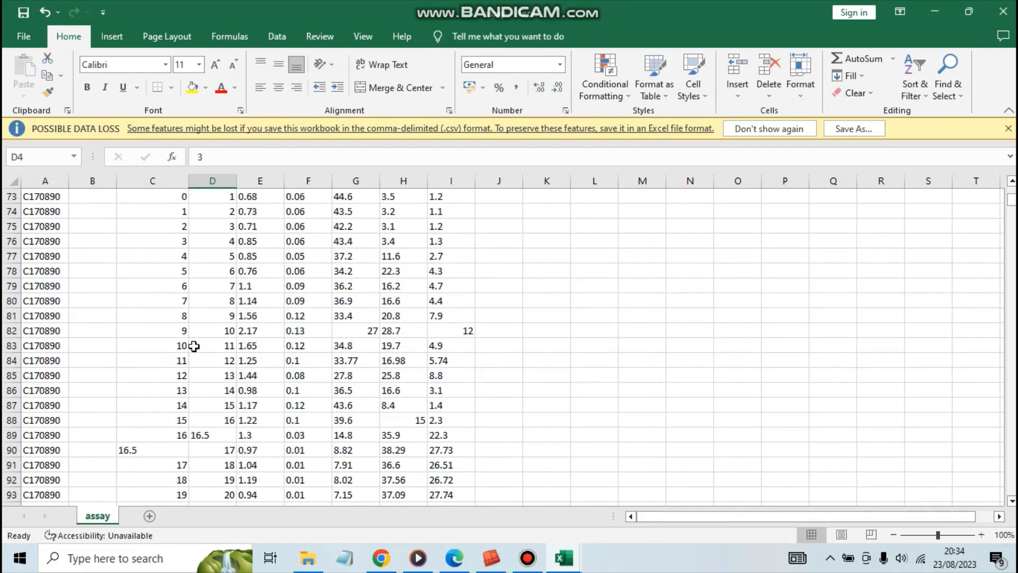
pyautogui.scroll(-8, 197, 351)
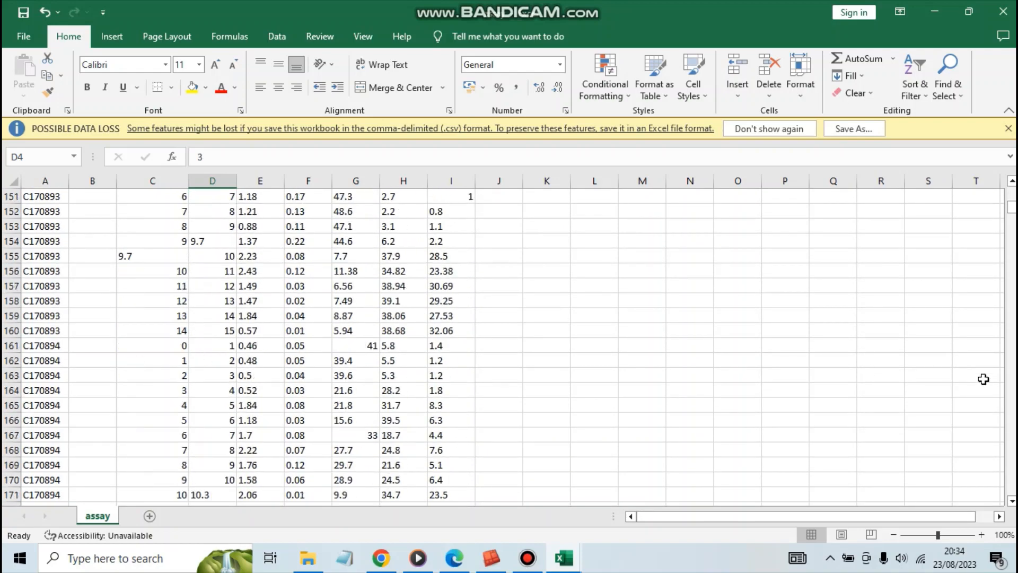
pyautogui.moveTo(1011, 211)
pyautogui.mouseDown()
pyautogui.moveTo(1010, 500)
pyautogui.moveTo(1012, 194)
pyautogui.mouseUp()
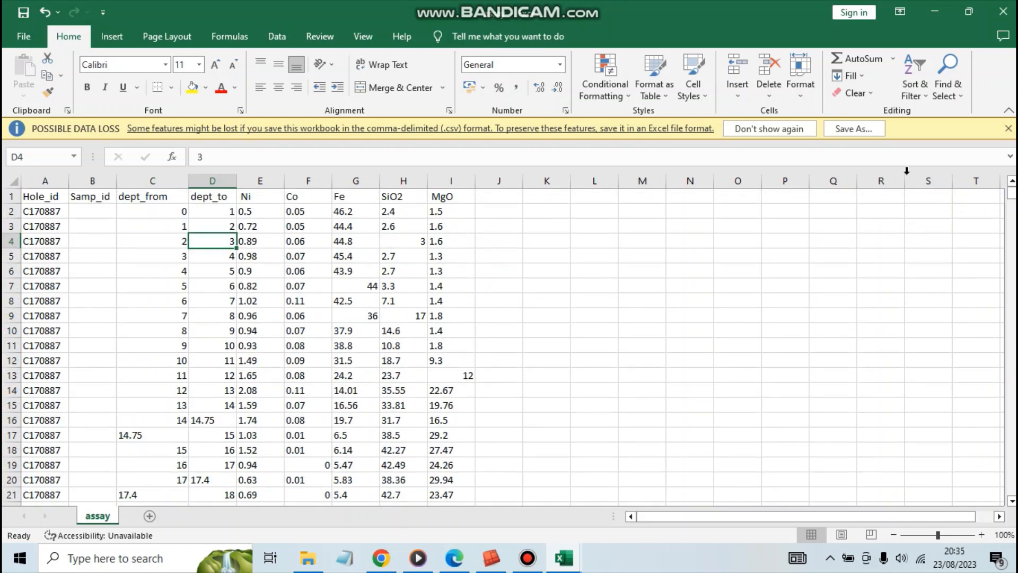
# Examine the assay sheet's dept_from and dept_to headers and the grade columns from Ni to MgO.
pyautogui.click(172, 211)
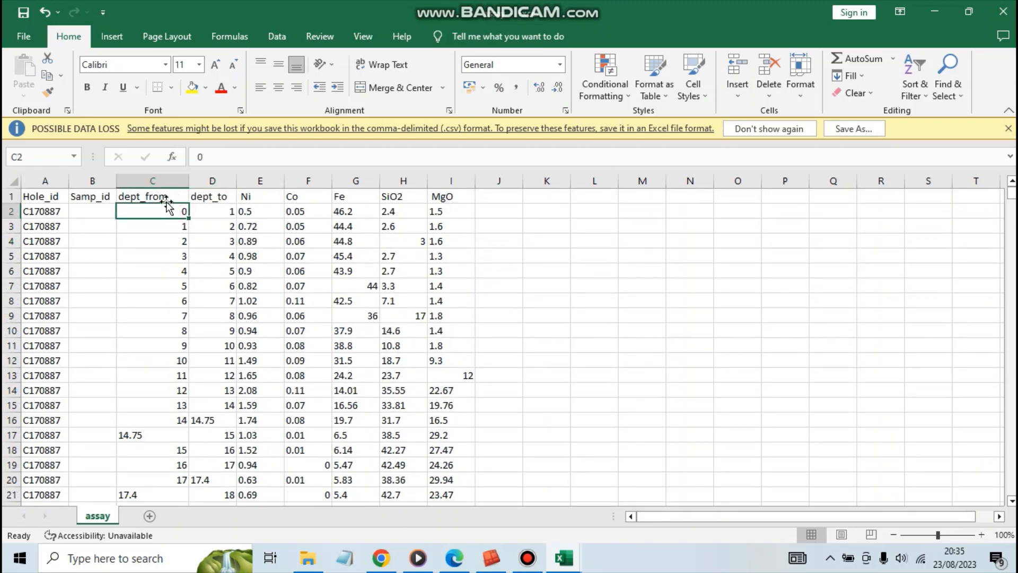
pyautogui.click(159, 198)
pyautogui.click(214, 198)
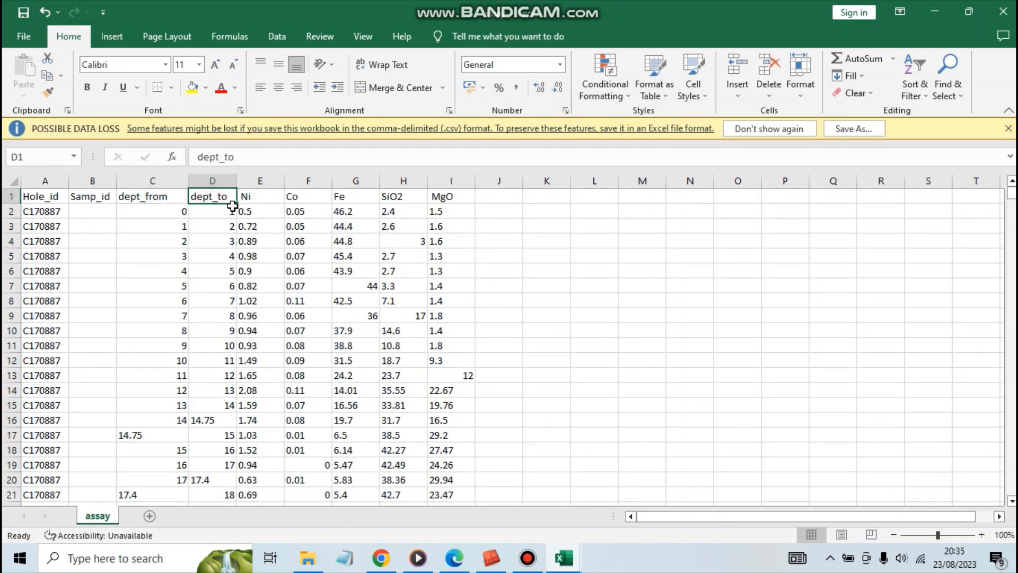
pyautogui.click(264, 210)
pyautogui.click(263, 183)
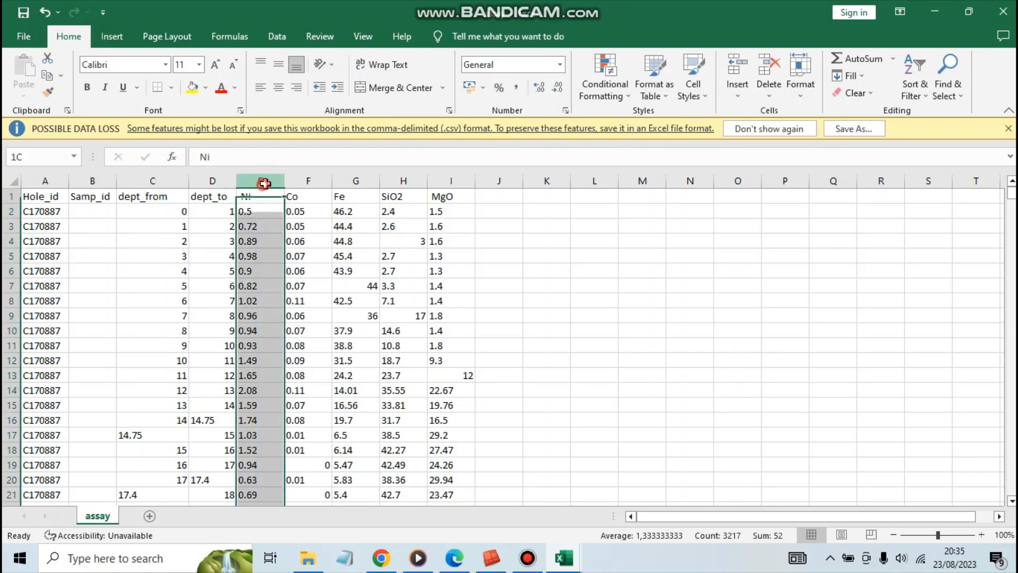
pyautogui.moveTo(264, 184); pyautogui.dragTo(433, 181)
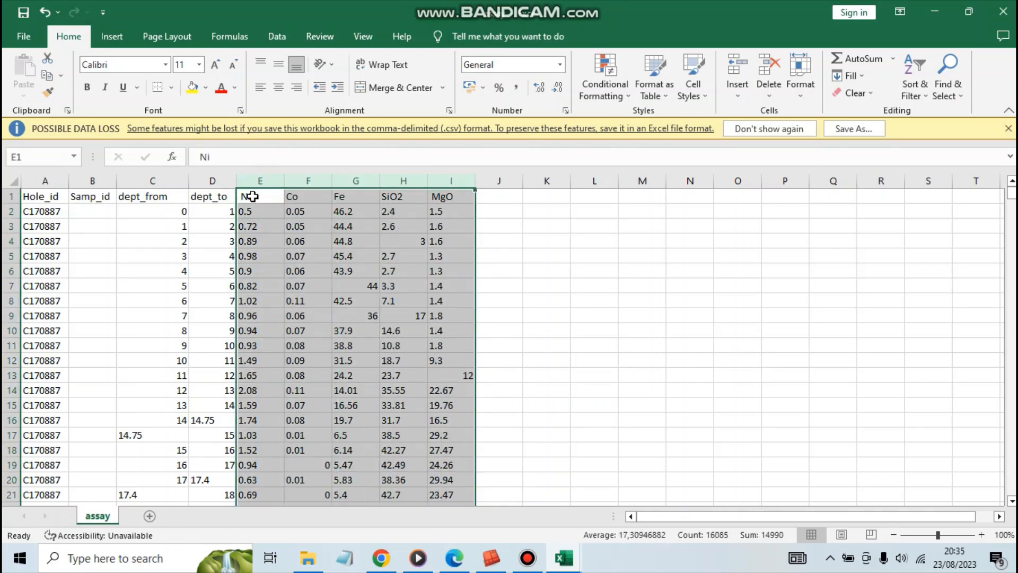
pyautogui.click(252, 196)
pyautogui.click(303, 195)
pyautogui.click(340, 196)
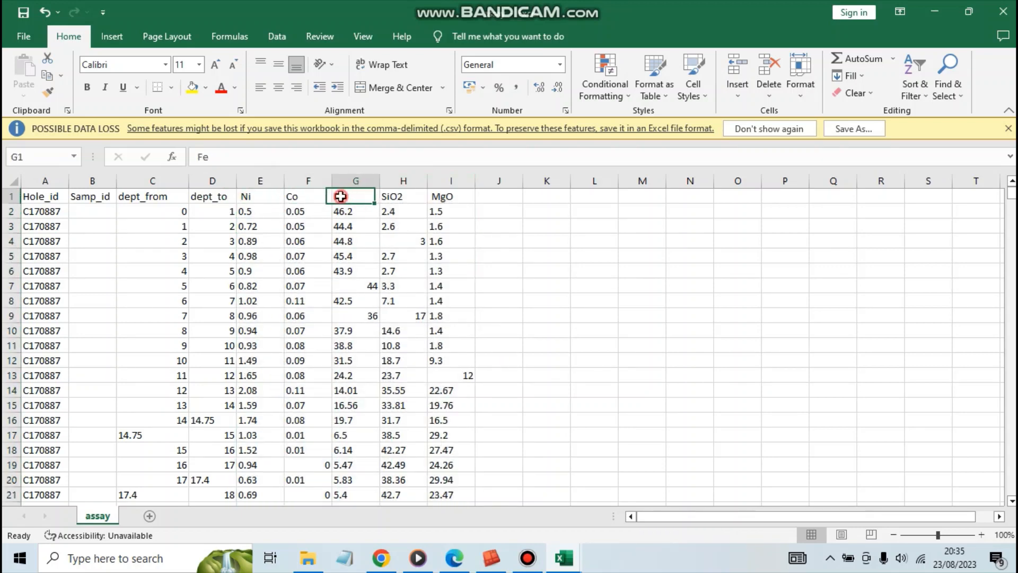
pyautogui.click(321, 229)
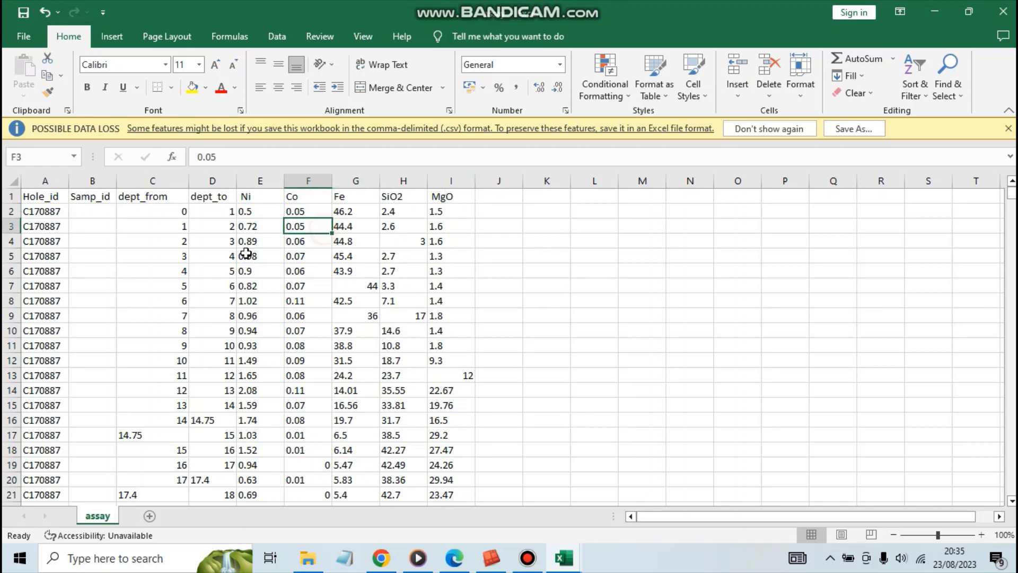
# Switch to the litologi workbook and examine its dept_from, Dept_to and Litho values for the first depth intervals.
pyautogui.click(566, 565)
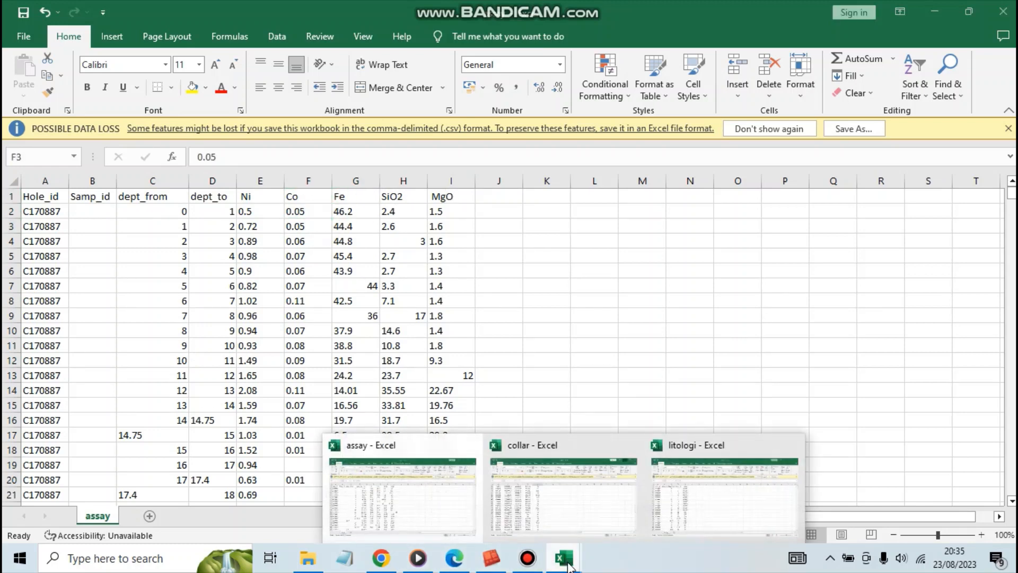
pyautogui.click(681, 506)
pyautogui.click(140, 315)
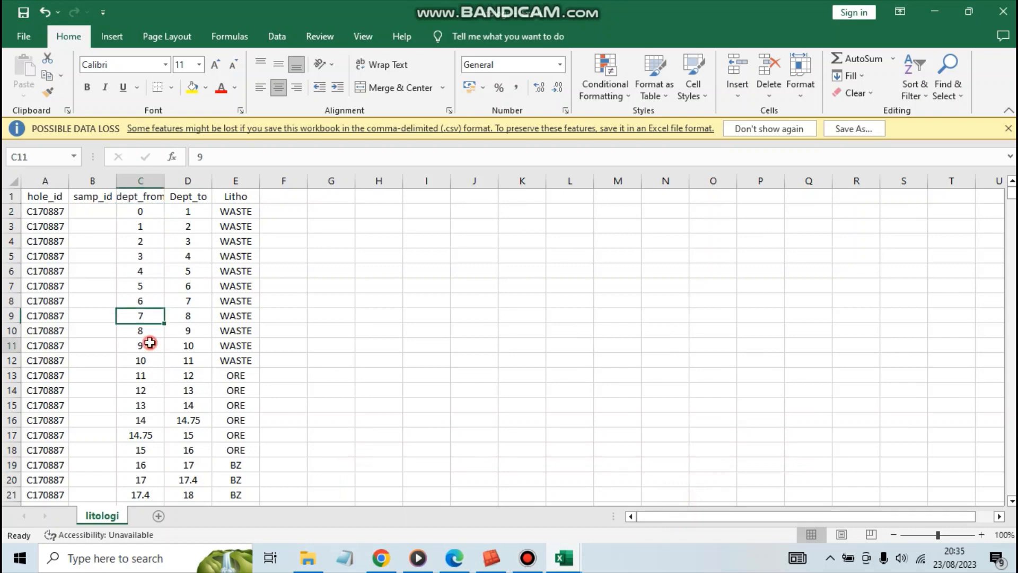
pyautogui.click(140, 346)
pyautogui.click(195, 214)
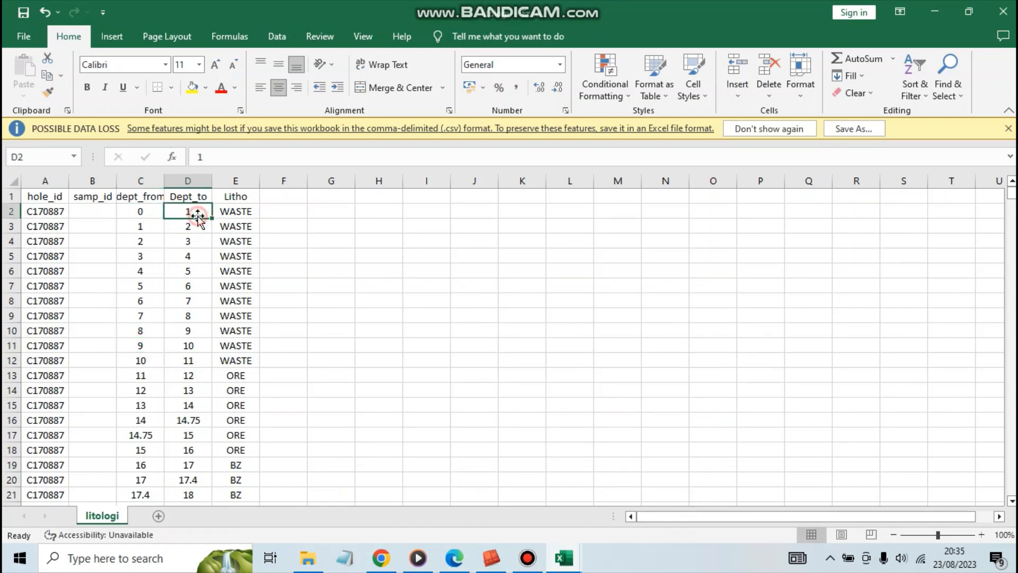
pyautogui.click(205, 227)
pyautogui.click(223, 227)
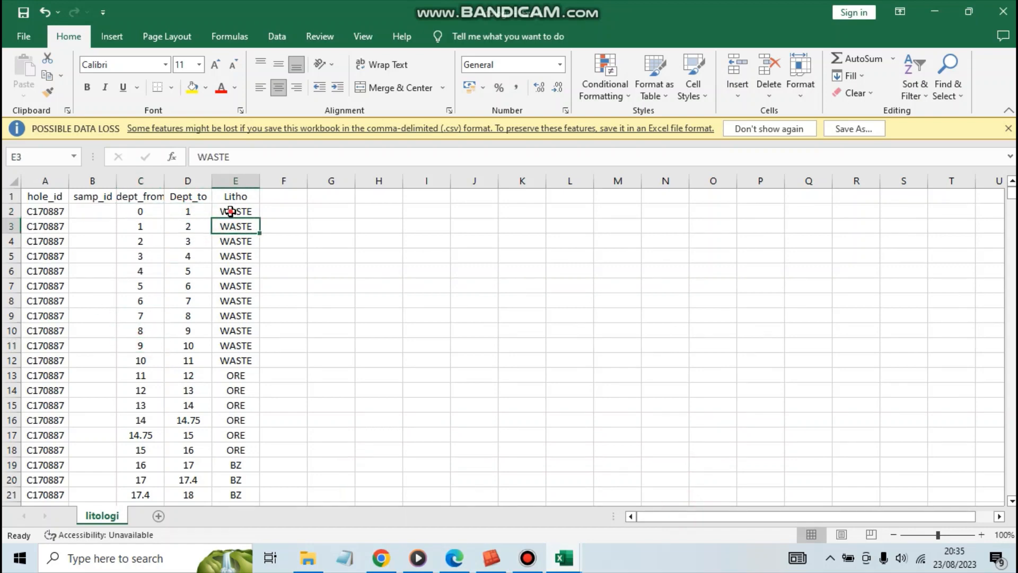
pyautogui.click(235, 214)
pyautogui.click(234, 229)
pyautogui.click(268, 211)
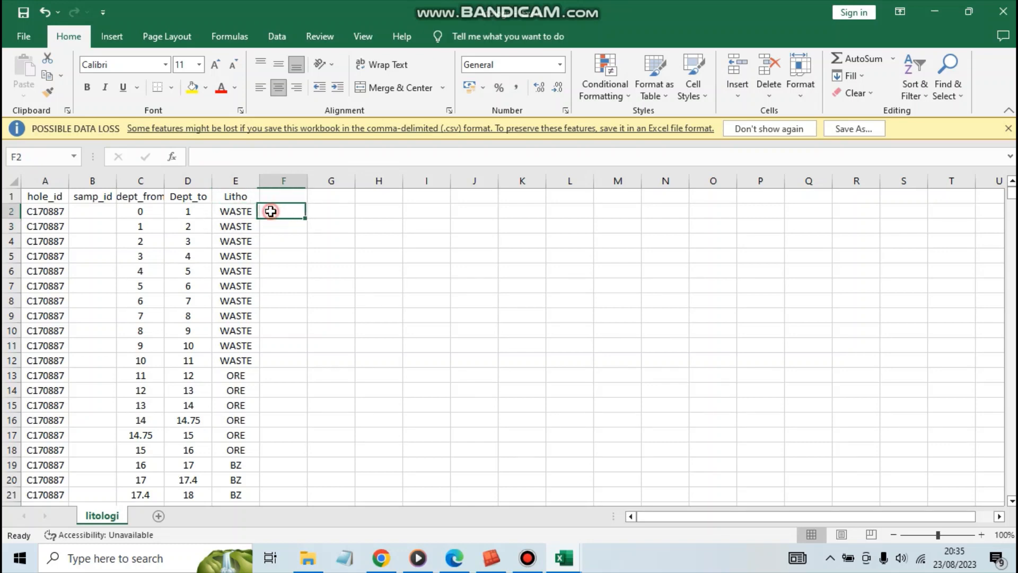
pyautogui.click(220, 218)
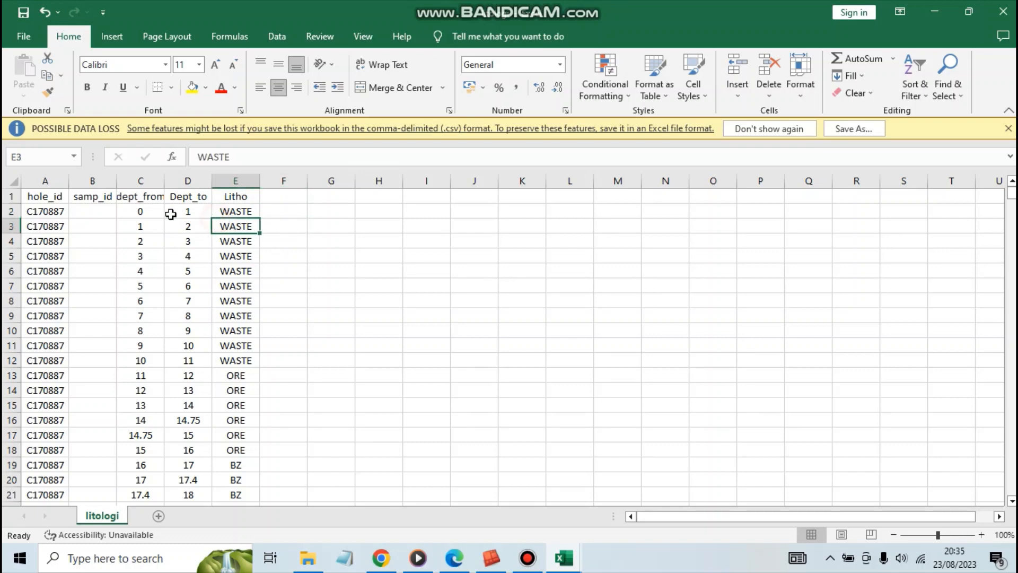
pyautogui.click(151, 211)
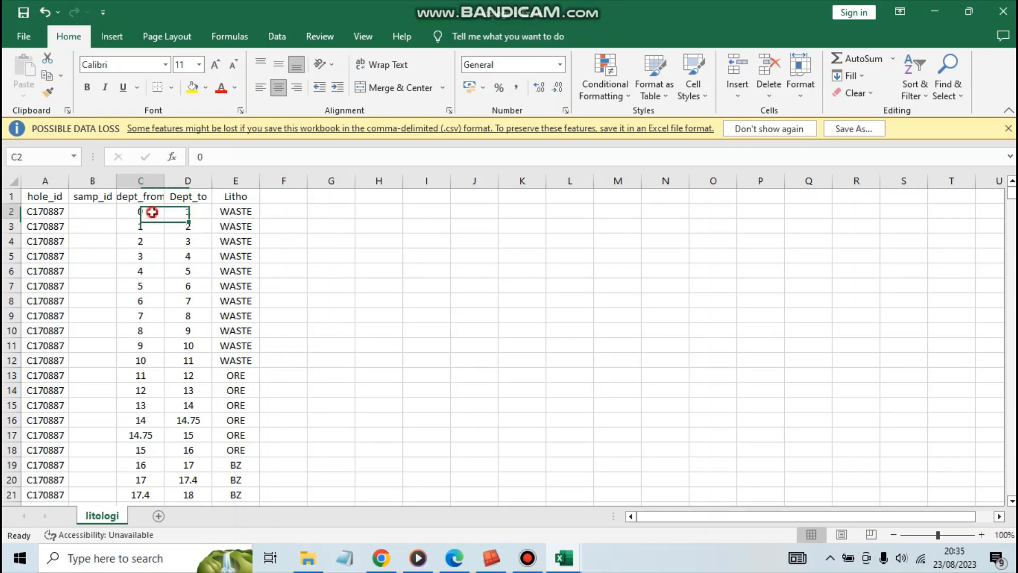
# Examine the litologi sheet's Litho values against the depth intervals, from the first WASTE rows to the first ORE rows.
pyautogui.click(233, 210)
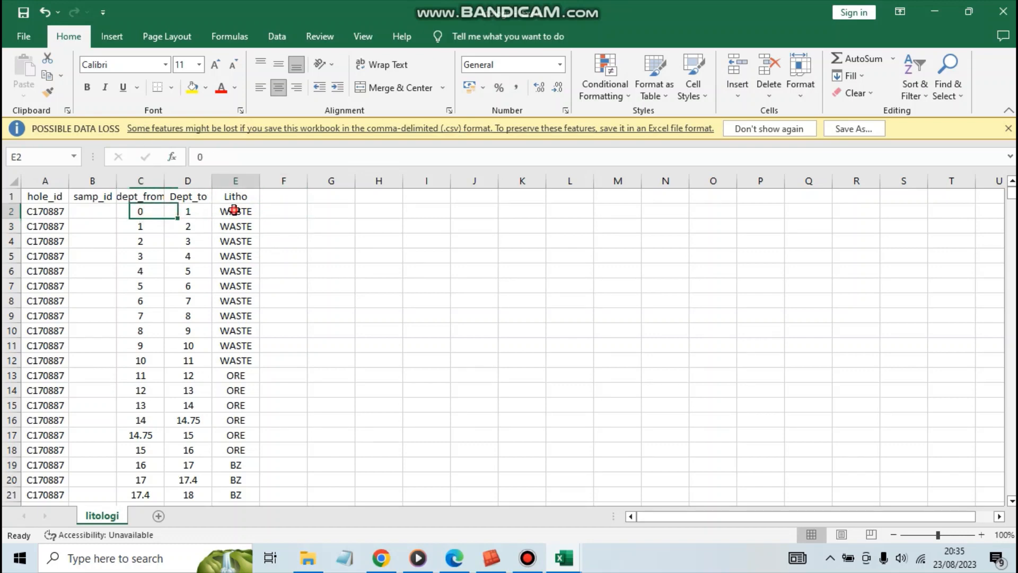
pyautogui.click(236, 400)
pyautogui.click(236, 376)
pyautogui.click(148, 214)
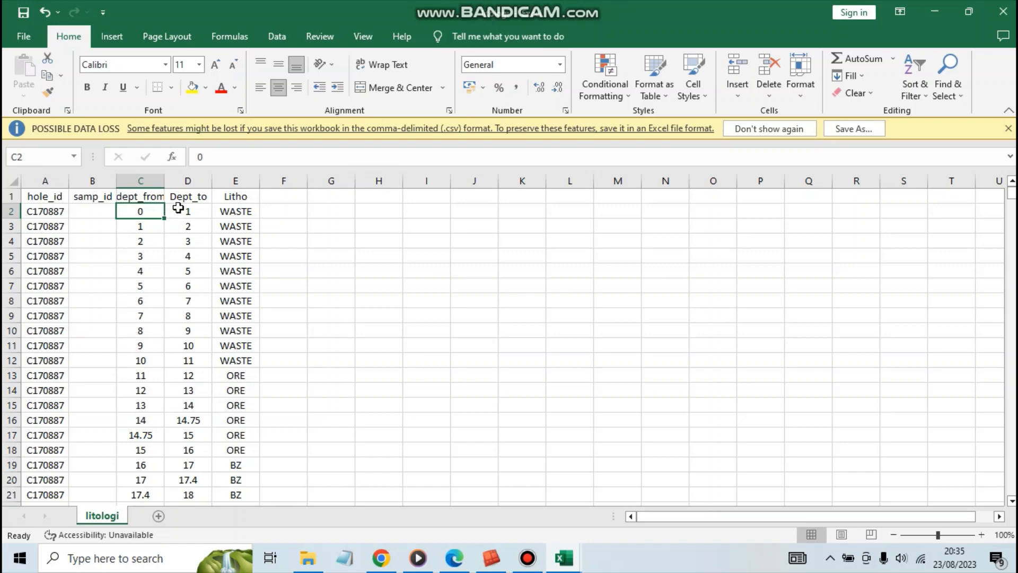
pyautogui.click(228, 214)
pyautogui.click(228, 225)
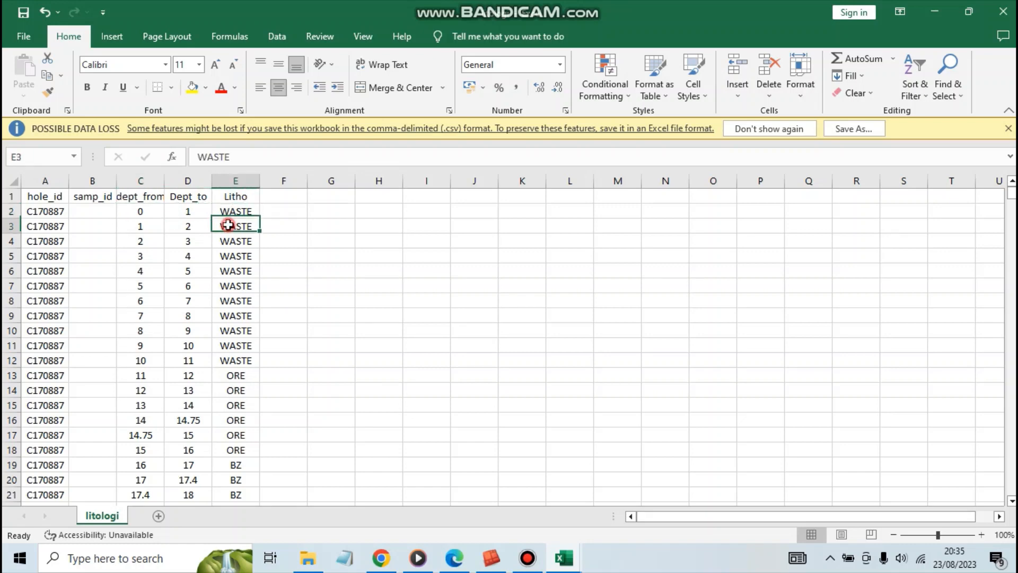
pyautogui.click(231, 257)
pyautogui.click(226, 237)
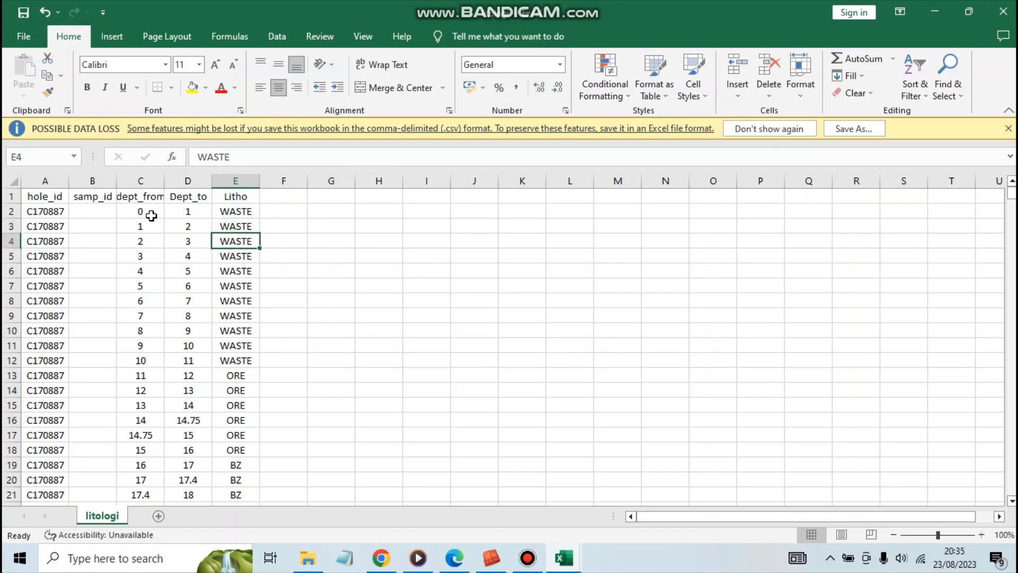
# Switch to the assay workbook and examine the Ni grades of the first two depth intervals.
pyautogui.click(560, 565)
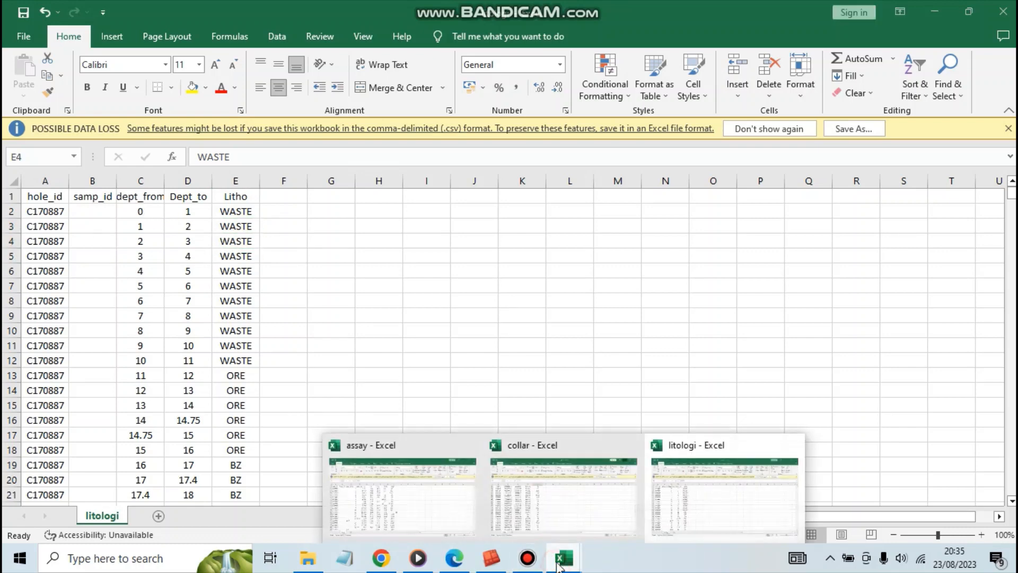
pyautogui.moveTo(433, 479)
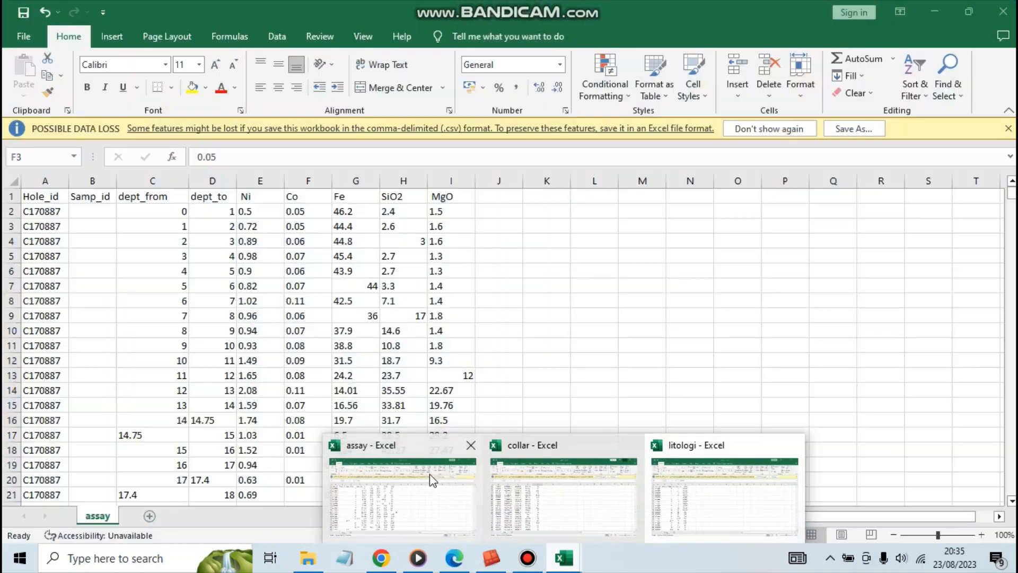
pyautogui.click(383, 487)
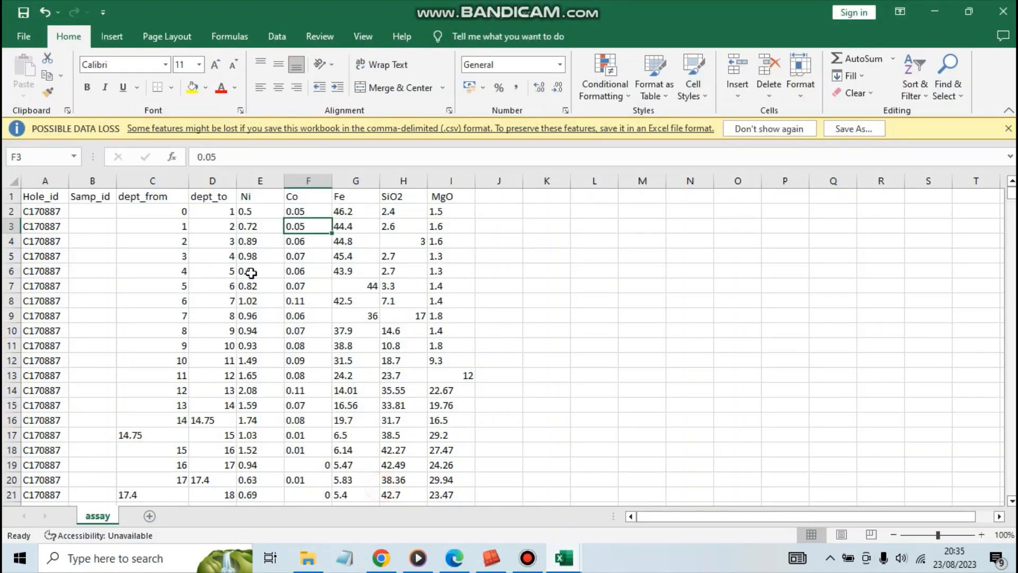
pyautogui.click(256, 211)
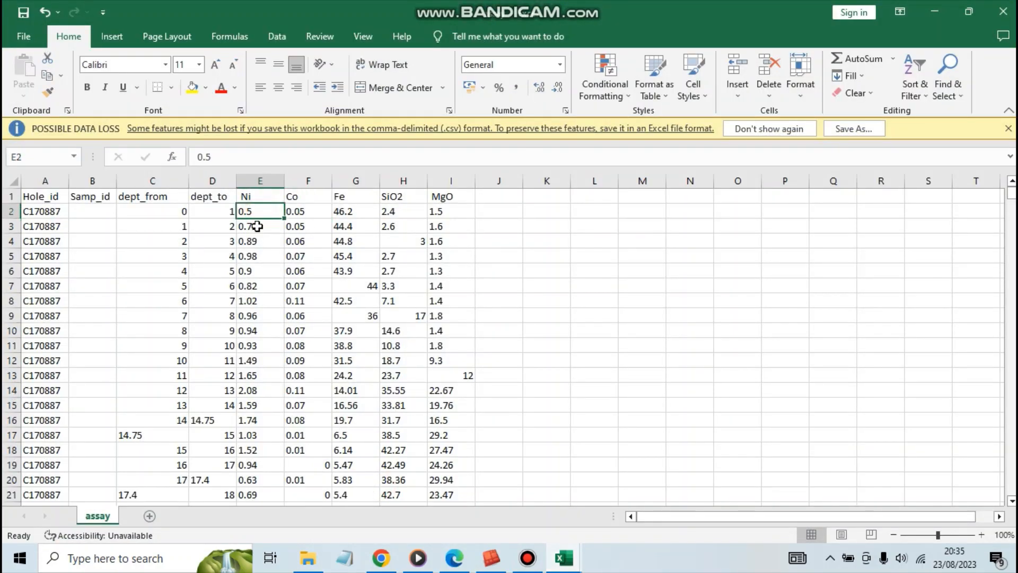
pyautogui.click(257, 226)
pyautogui.click(260, 209)
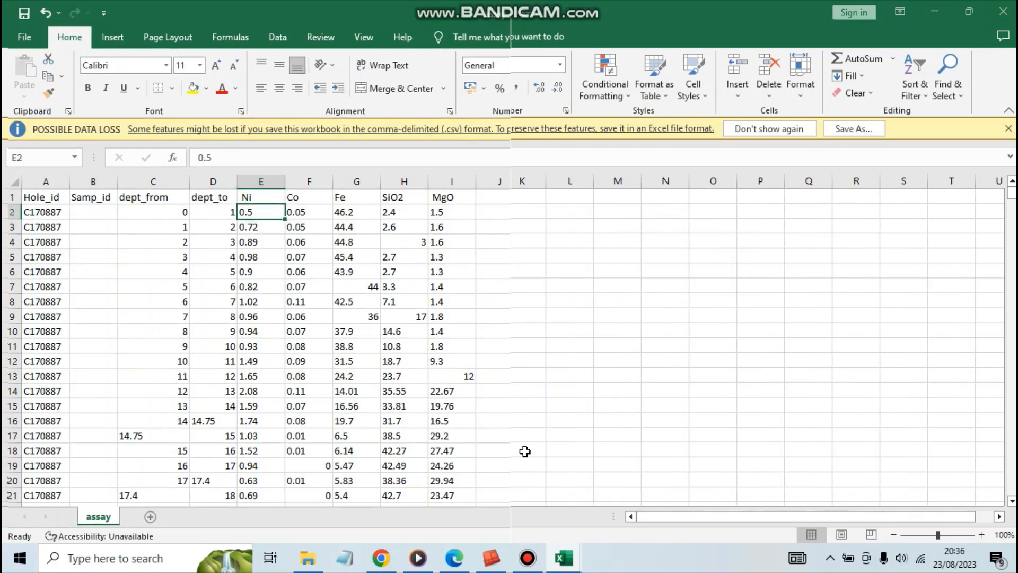
# Place the assay and litologi workbooks side by side and compare the first intervals' Ni and Co grades with their Litho values.
pyautogui.press('super+Left')
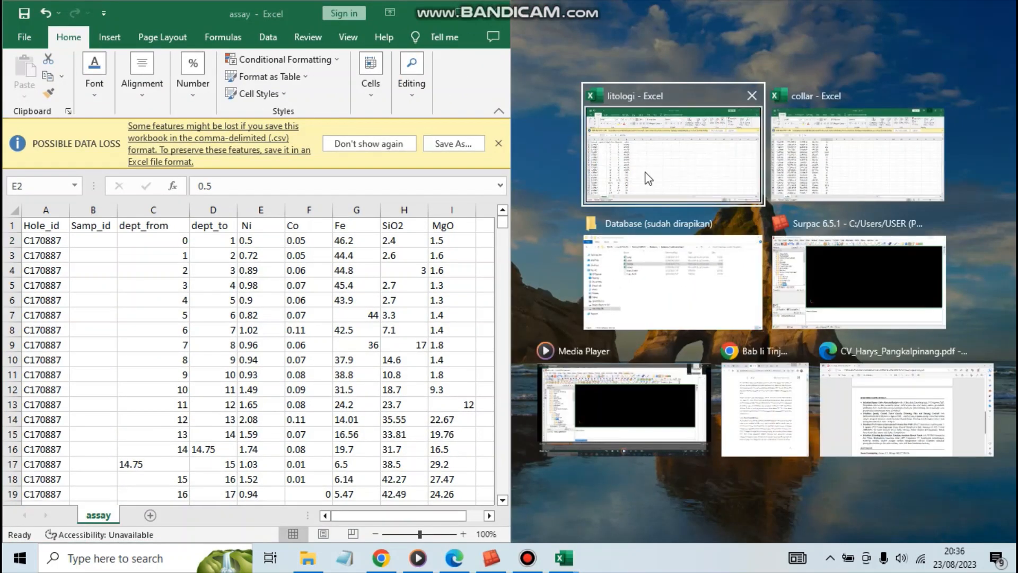
pyautogui.click(648, 179)
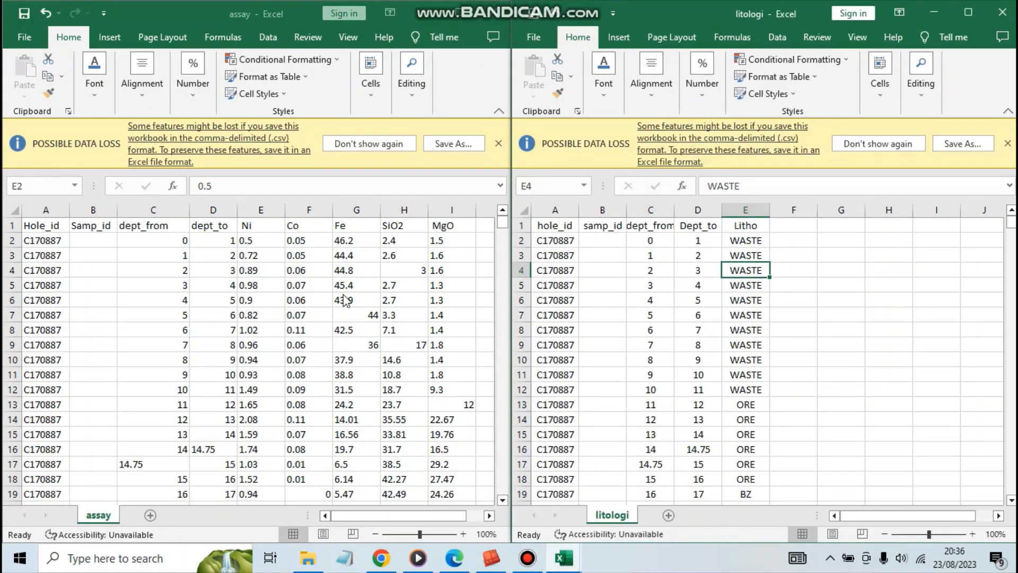
pyautogui.click(268, 243)
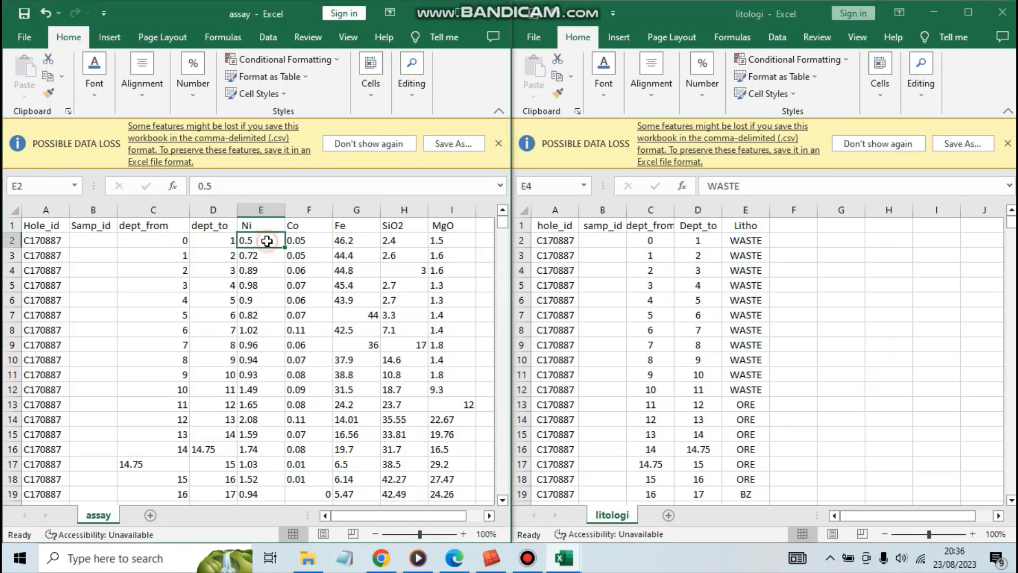
pyautogui.click(305, 241)
pyautogui.click(745, 243)
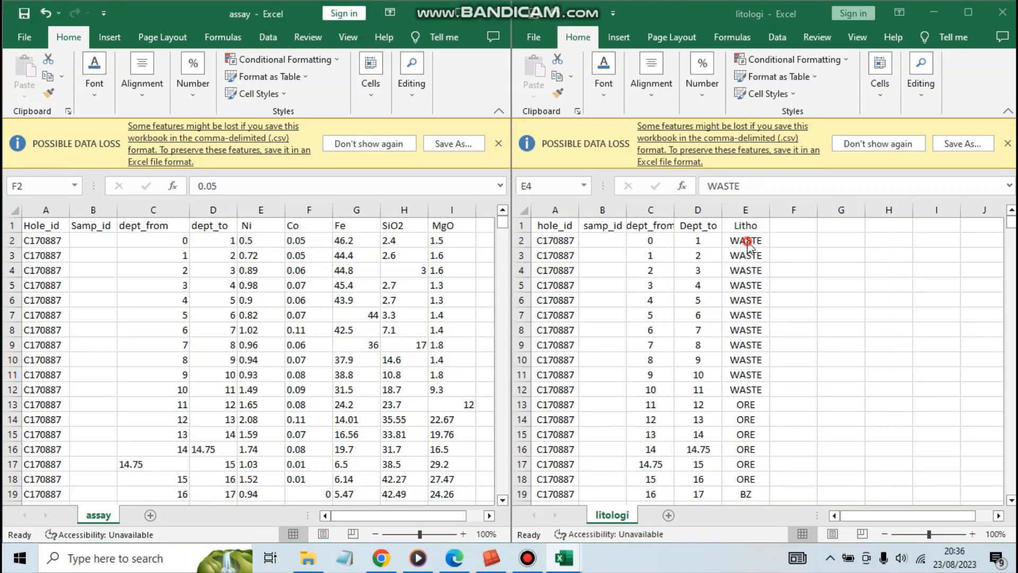
pyautogui.click(746, 256)
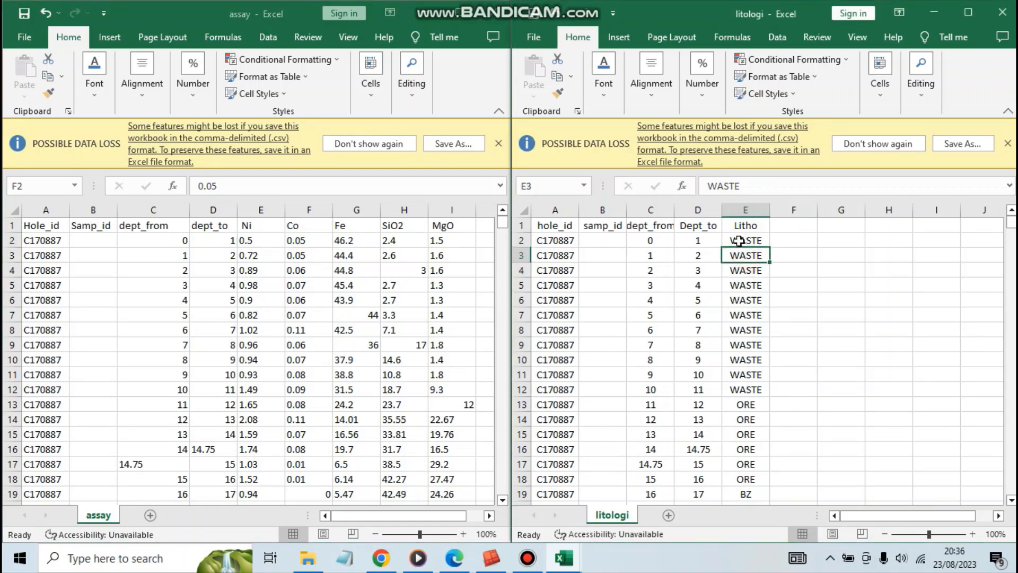
pyautogui.click(739, 241)
# Compare the first ORE interval in litologi with the Ni grades in assay for the same depths, starting at dept_from 11.
pyautogui.scroll(-1, 750, 326)
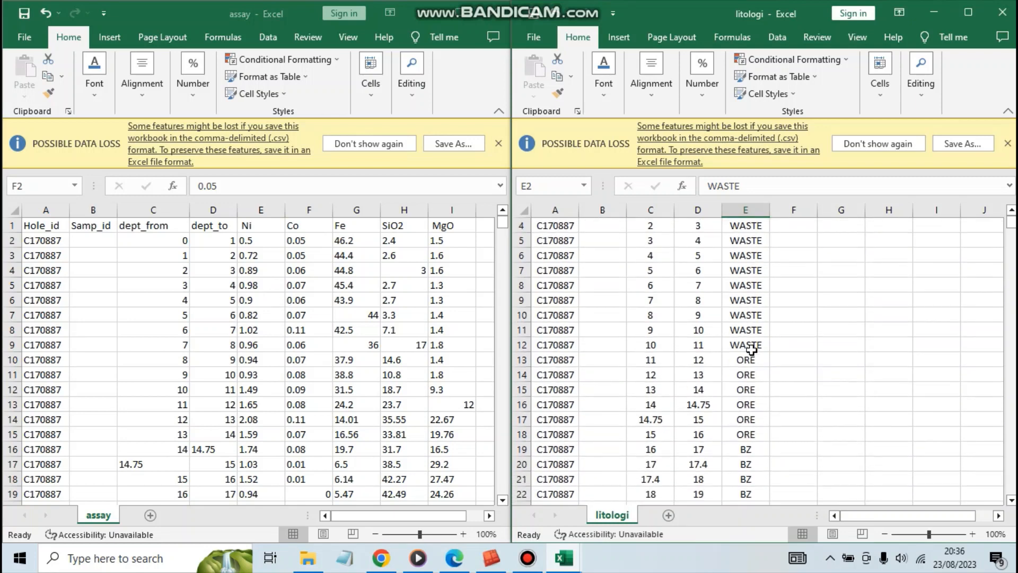
pyautogui.click(751, 360)
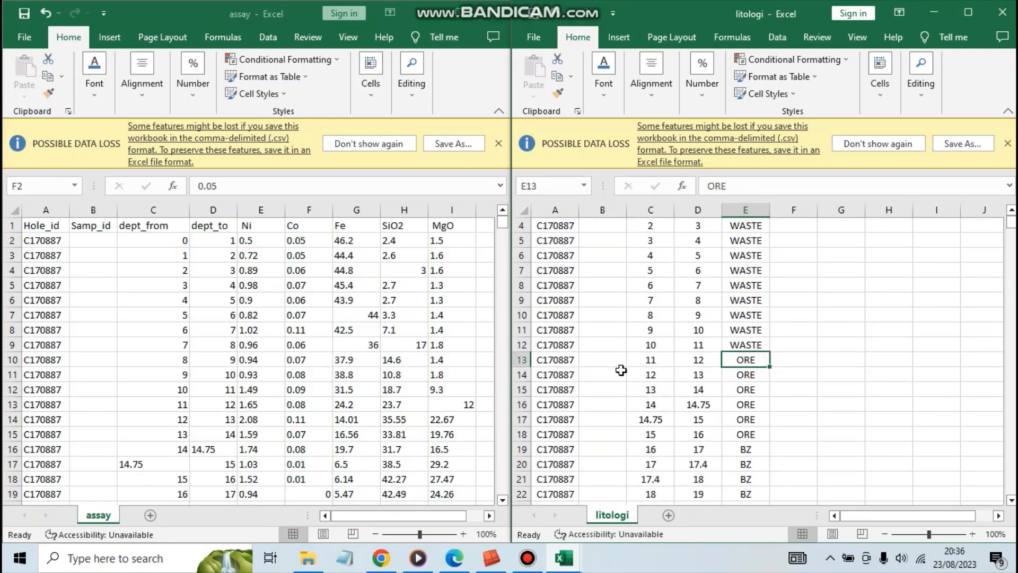
pyautogui.click(185, 401)
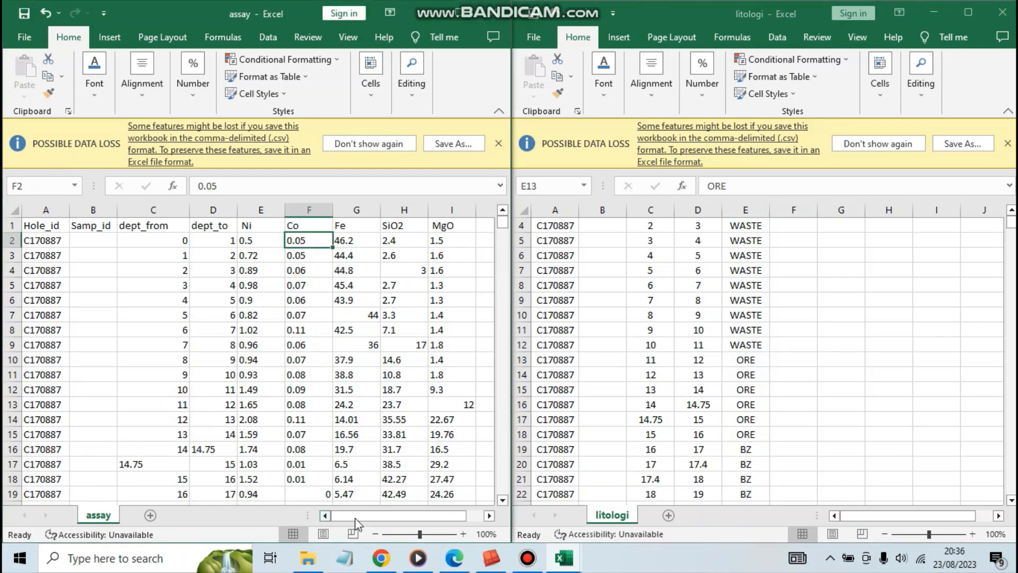
pyautogui.click(183, 405)
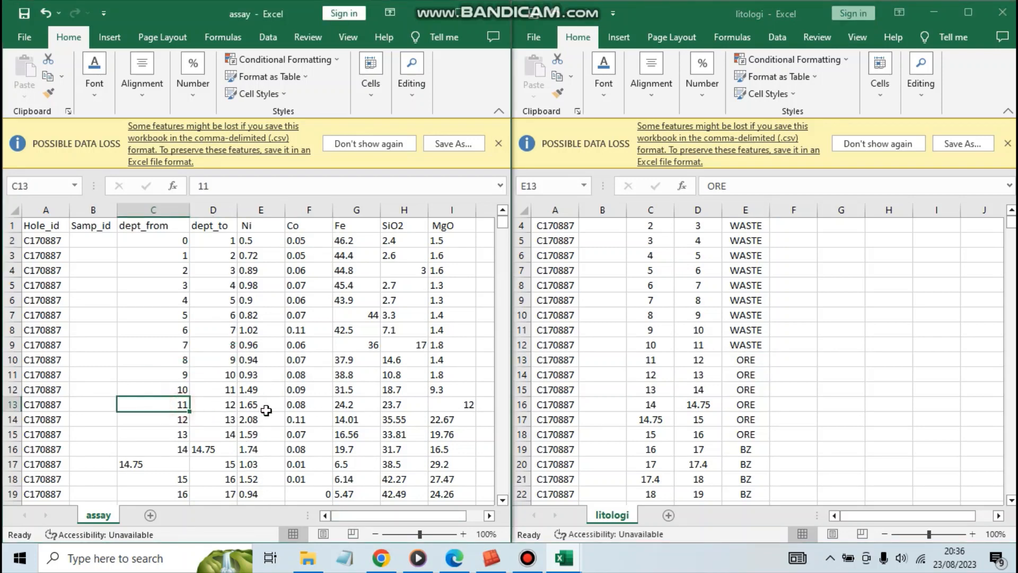
pyautogui.click(267, 406)
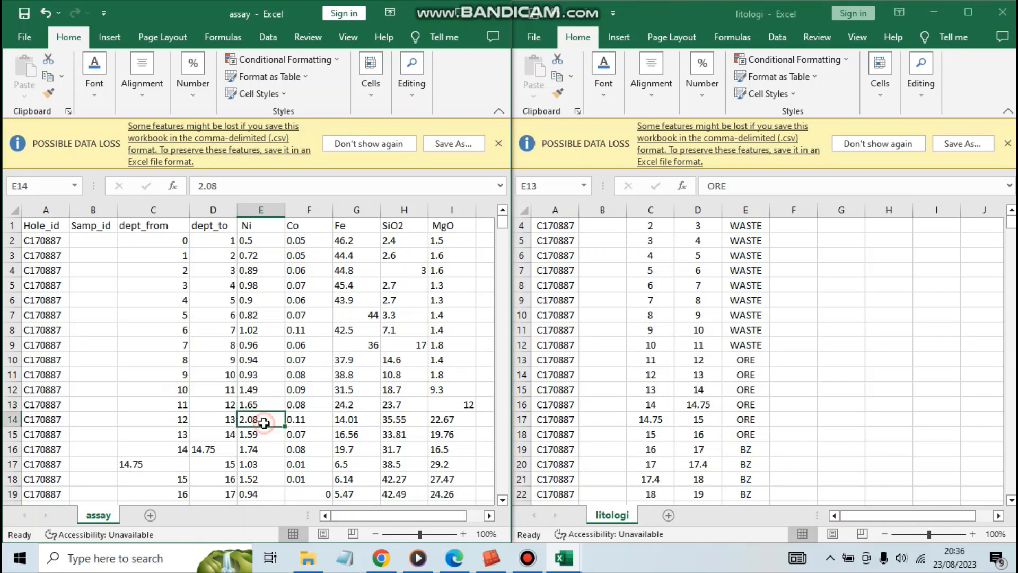
pyautogui.click(268, 420)
pyautogui.click(261, 405)
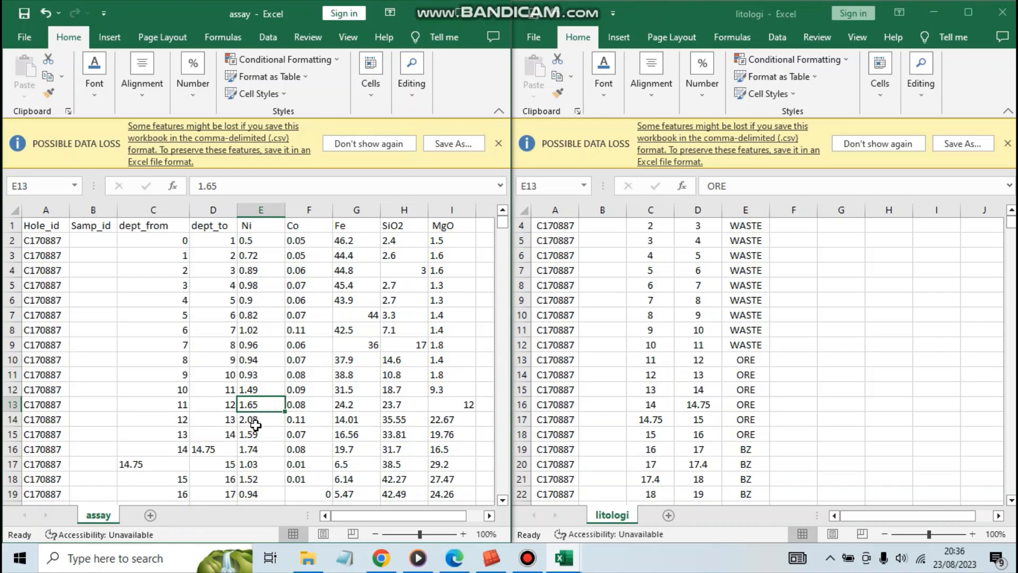
pyautogui.scroll(-1, 257, 422)
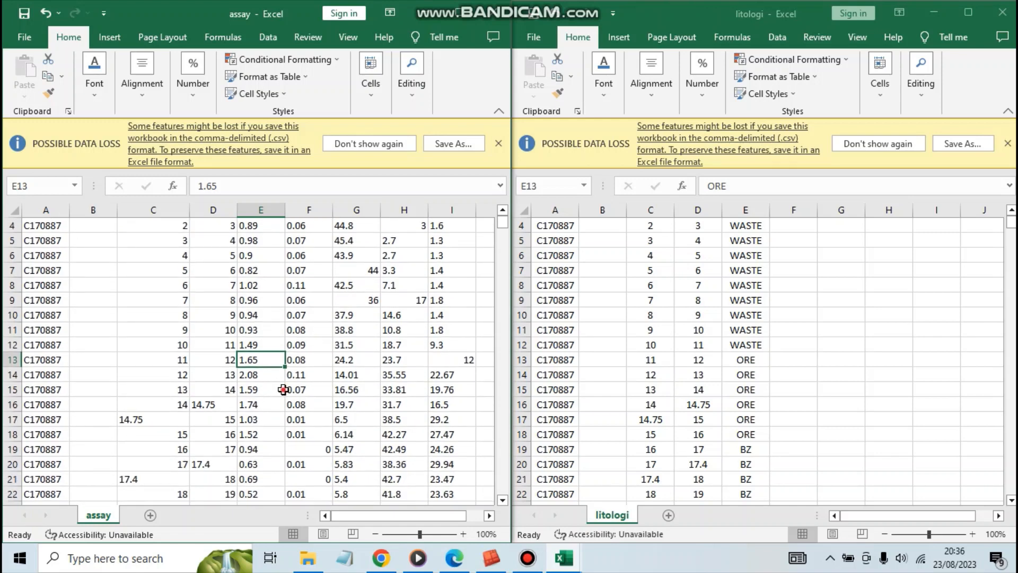
pyautogui.click(281, 390)
# Examine the litologi sheet's Litho codes through the ORE and BZ intervals of hole C170887 and into hole C170888.
pyautogui.click(742, 359)
pyautogui.click(757, 376)
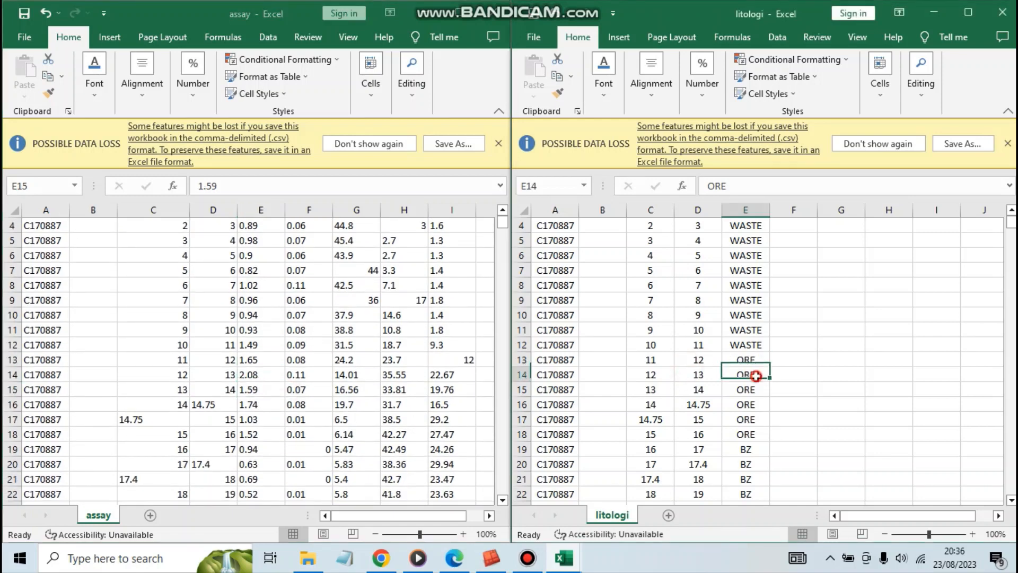
pyautogui.click(747, 432)
pyautogui.scroll(-1, 750, 430)
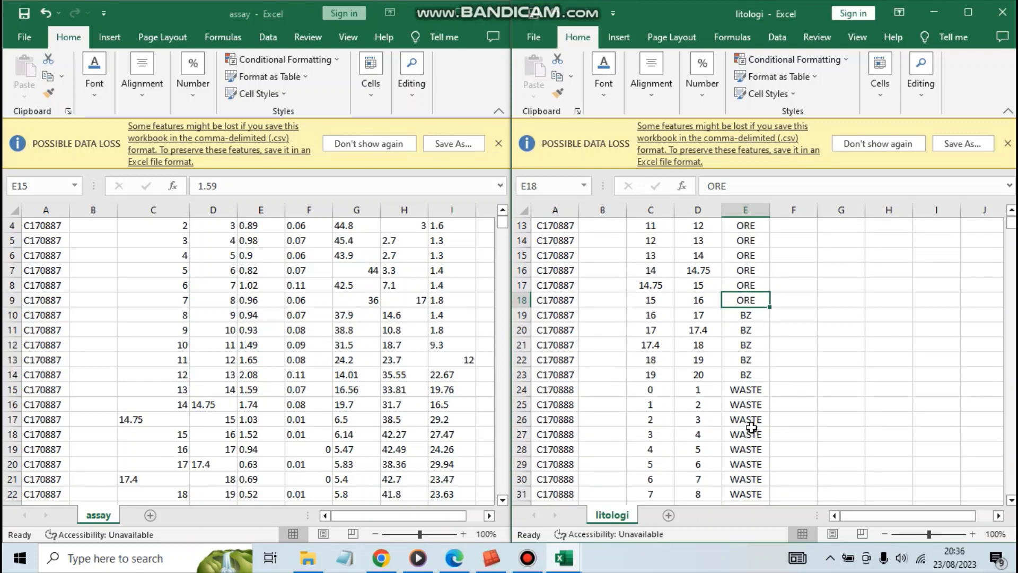
pyautogui.scroll(-1, 751, 430)
pyautogui.click(741, 276)
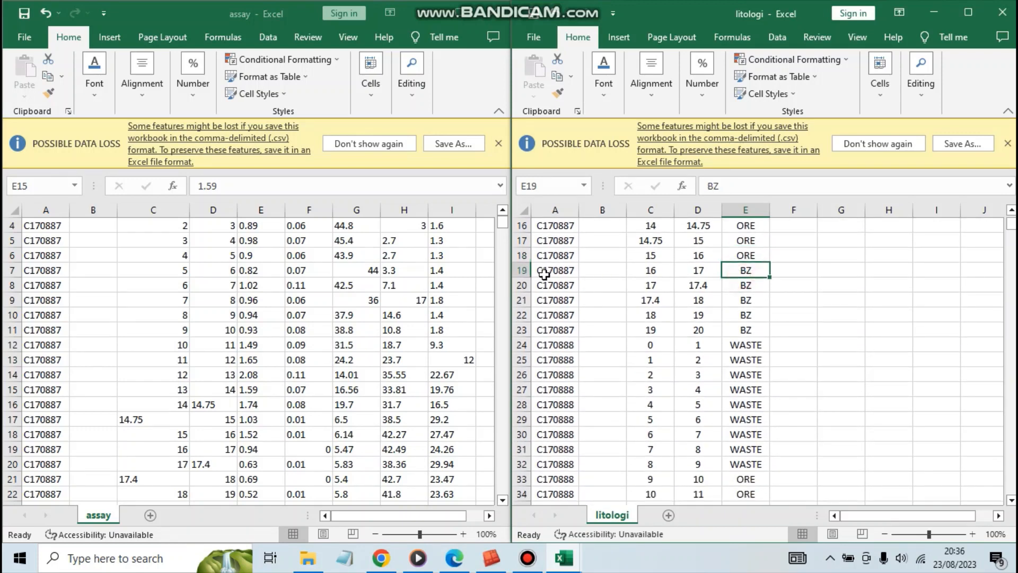
pyautogui.click(521, 270)
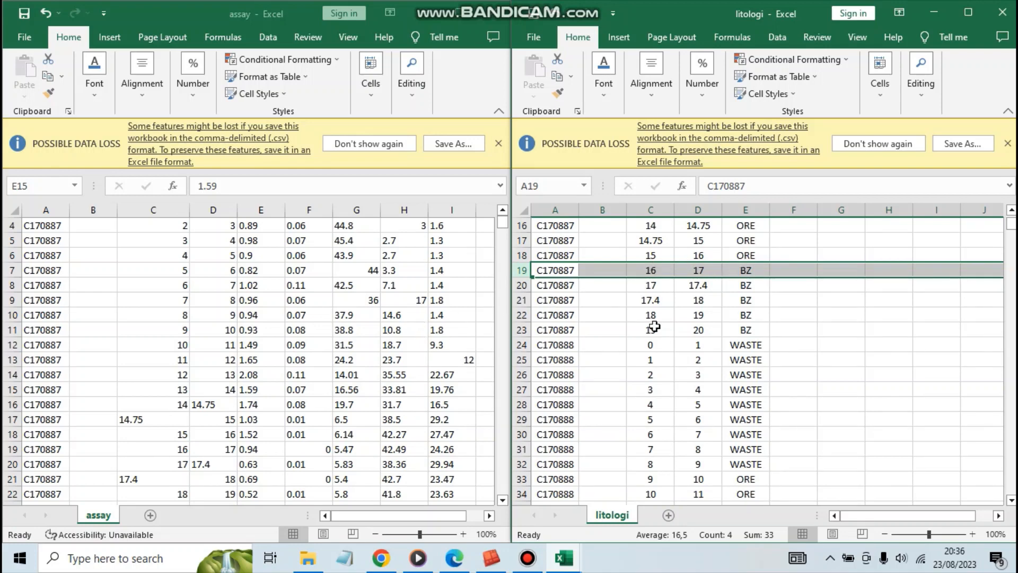
pyautogui.click(743, 315)
pyautogui.scroll(-3, 740, 340)
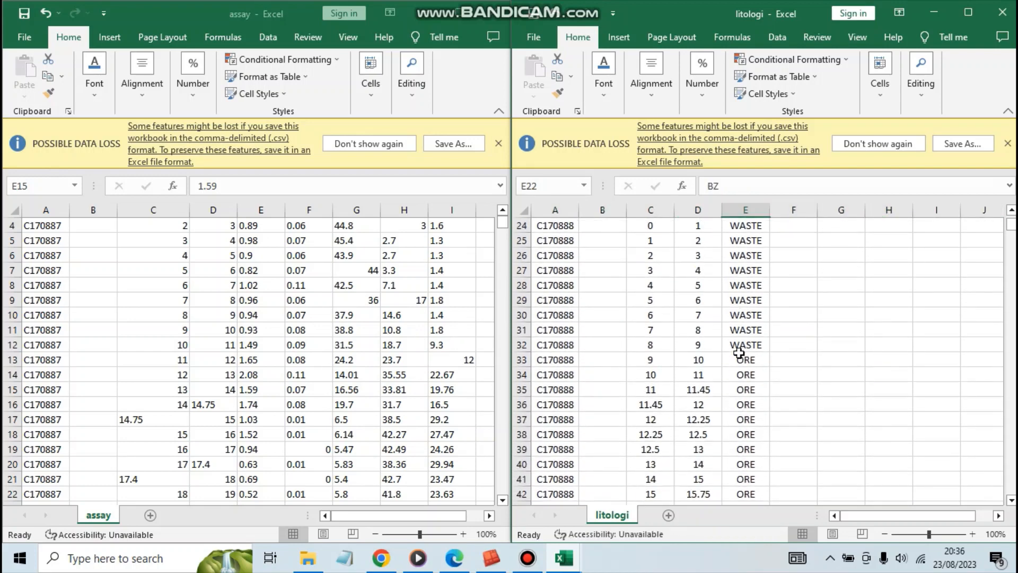
pyautogui.scroll(7, 739, 355)
# Examine the dept_from, Dept_to and Litho cells of hole C170887's first two ORE intervals, rows 13 and 14.
pyautogui.click(746, 389)
pyautogui.click(746, 360)
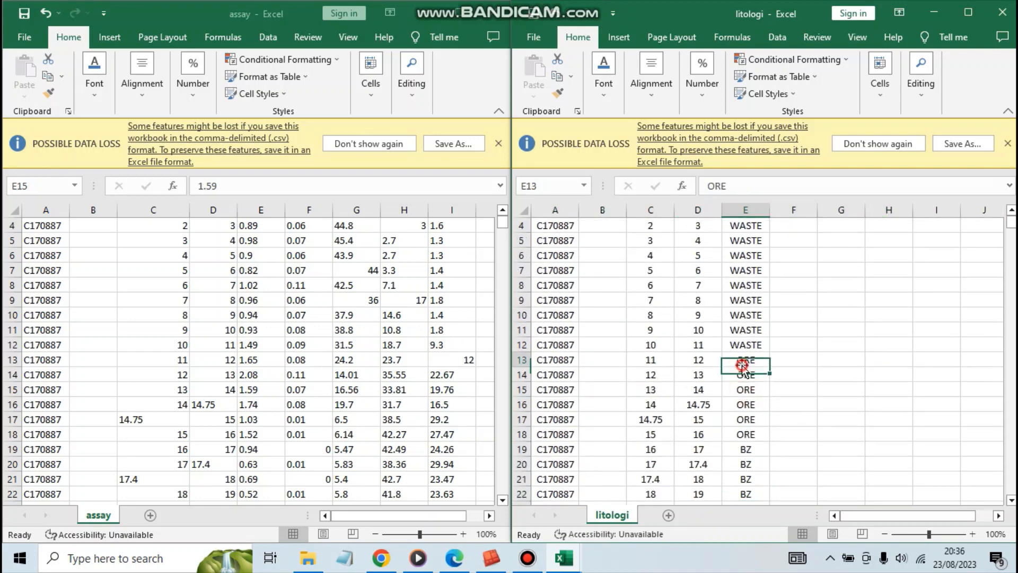
pyautogui.click(652, 366)
pyautogui.click(695, 372)
pyautogui.click(701, 360)
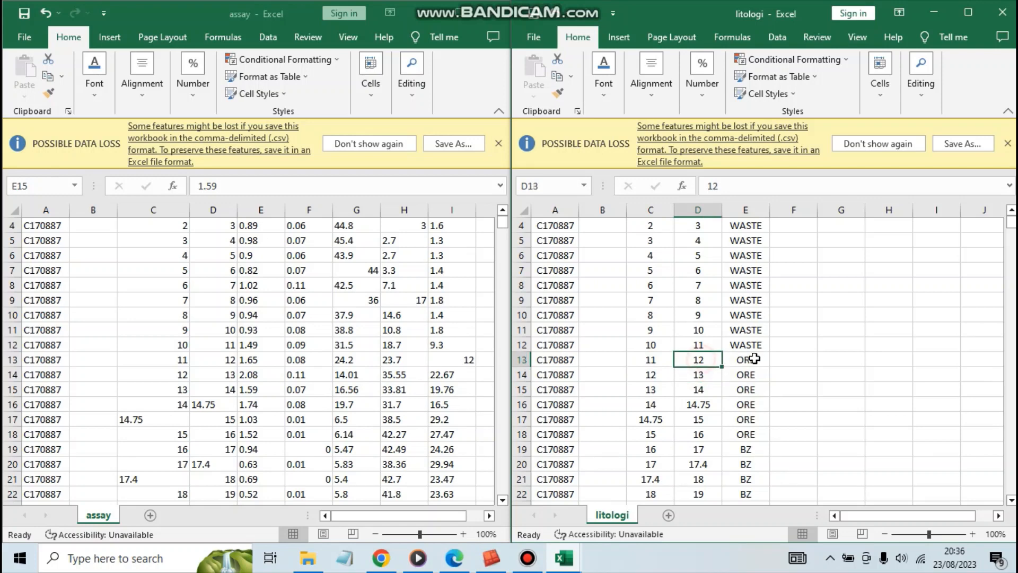
pyautogui.click(753, 360)
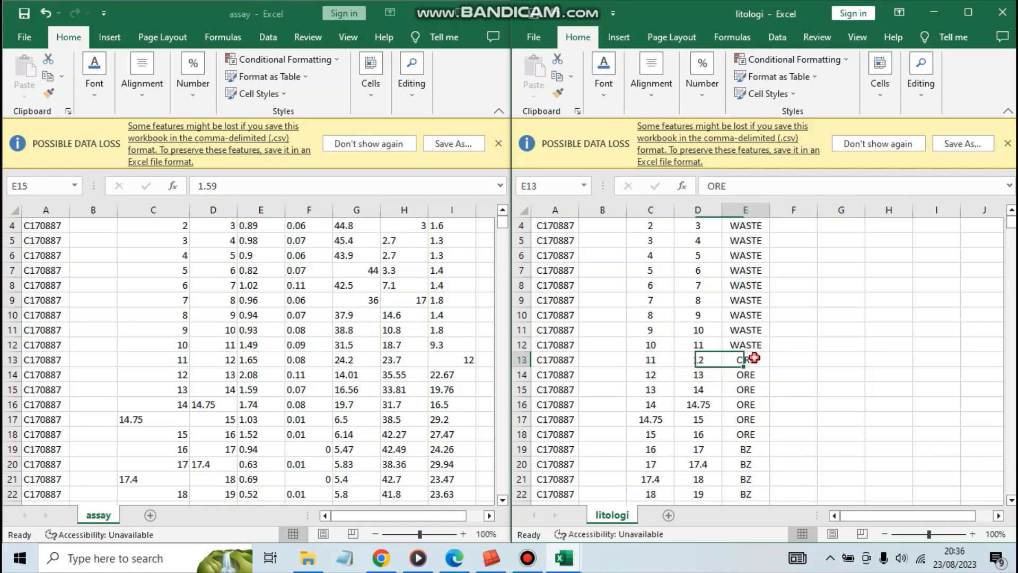
pyautogui.click(710, 361)
pyautogui.click(747, 360)
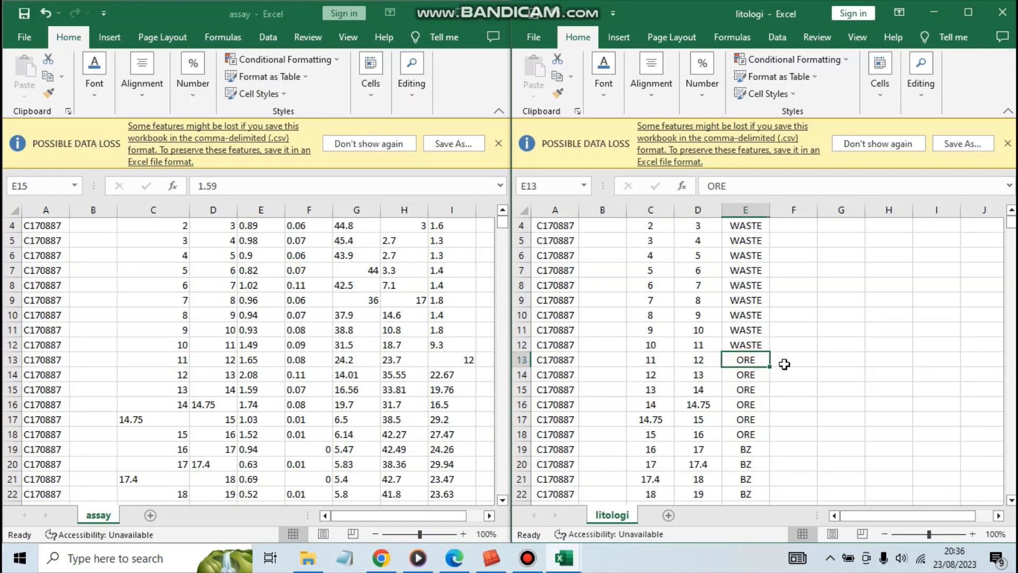
pyautogui.click(698, 361)
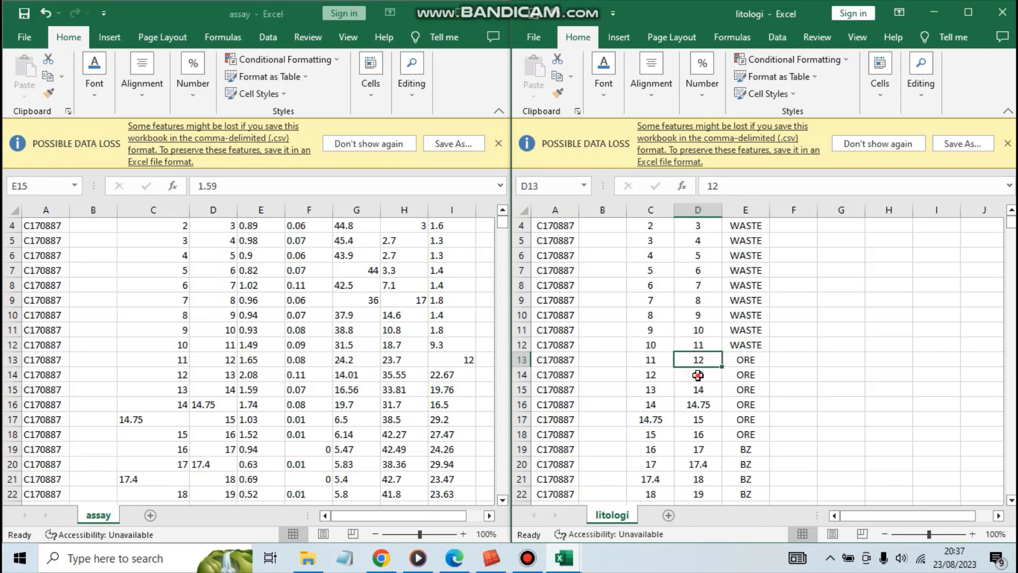
pyautogui.click(698, 375)
pyautogui.click(742, 375)
pyautogui.click(745, 359)
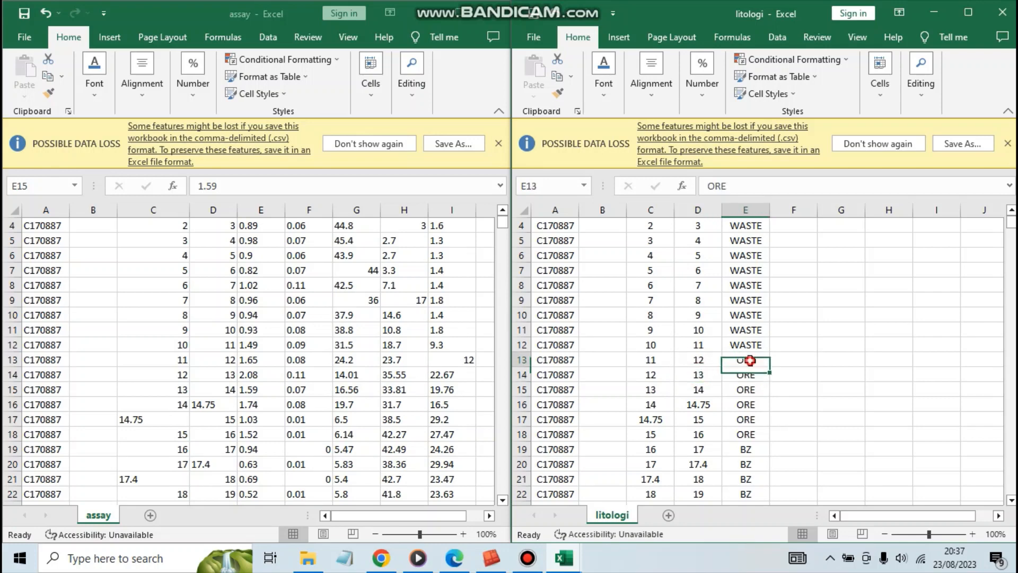
pyautogui.click(712, 359)
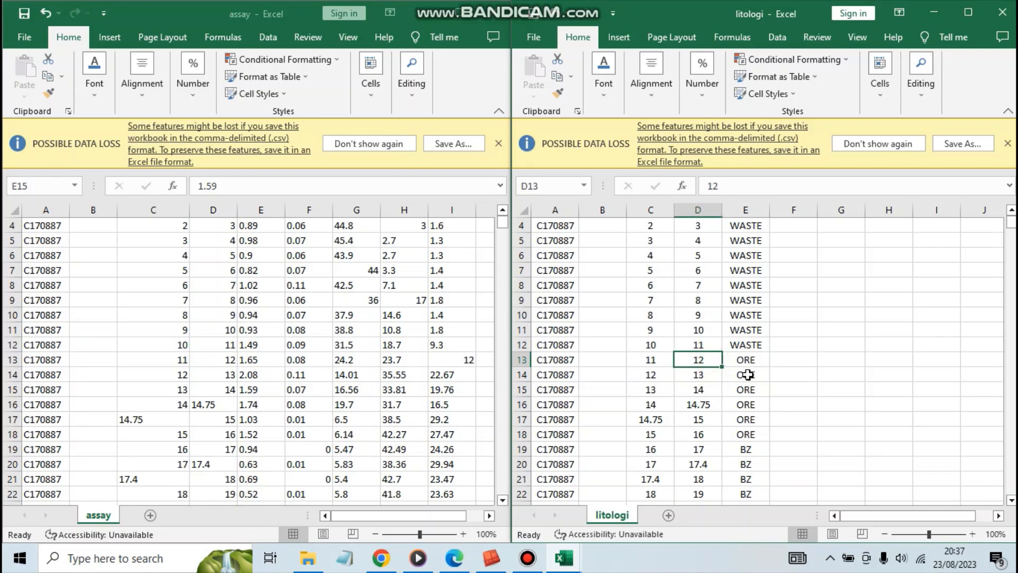
pyautogui.click(748, 376)
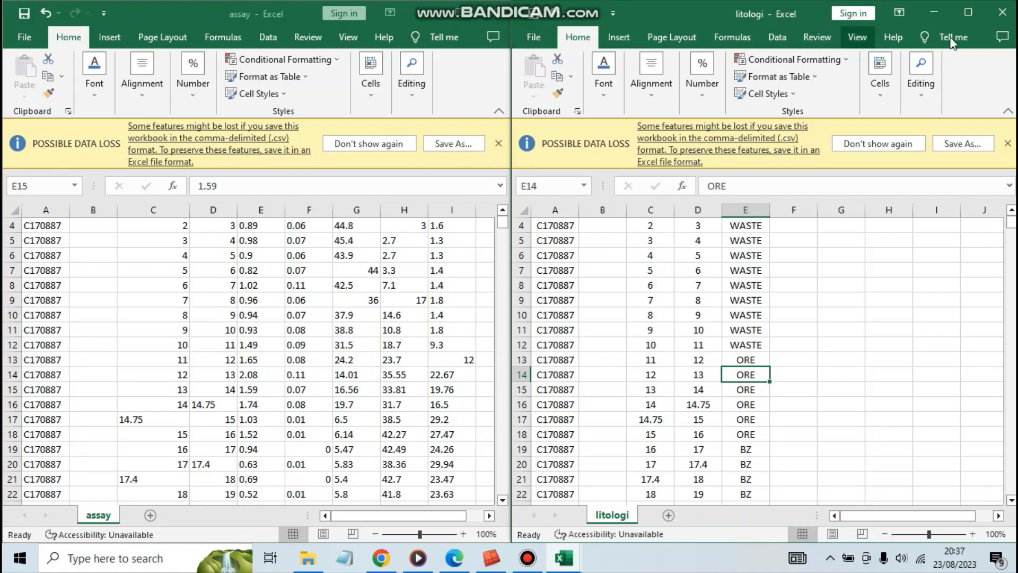
# Minimize the litologi and assay workbooks and return to the Database (sudah dirapikan) folder.
pyautogui.click(933, 21)
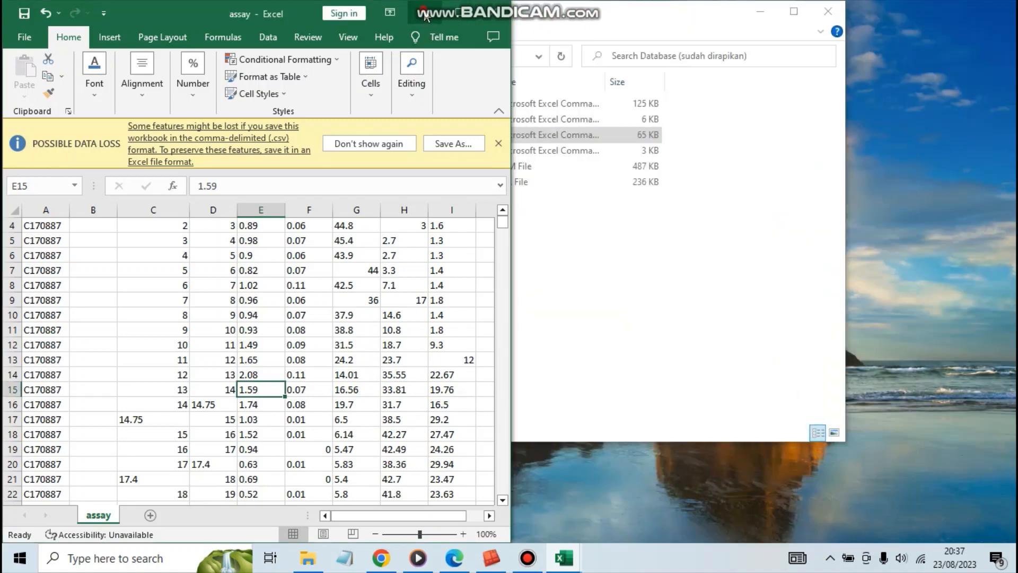
pyautogui.click(424, 13)
pyautogui.click(319, 238)
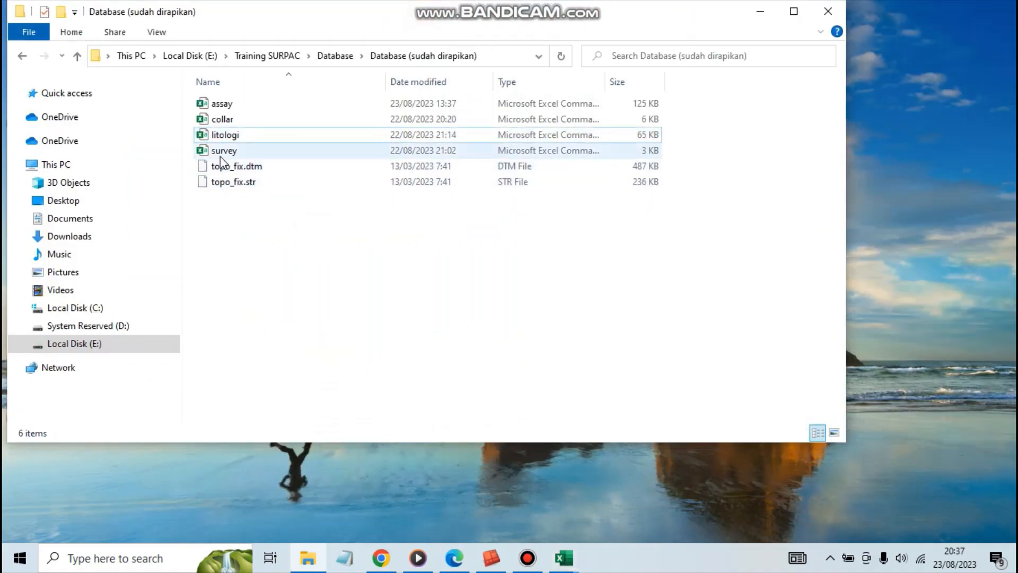
# Open the survey CSV file in a full-size window and centre-align all of its cells.
pyautogui.doubleClick(221, 155)
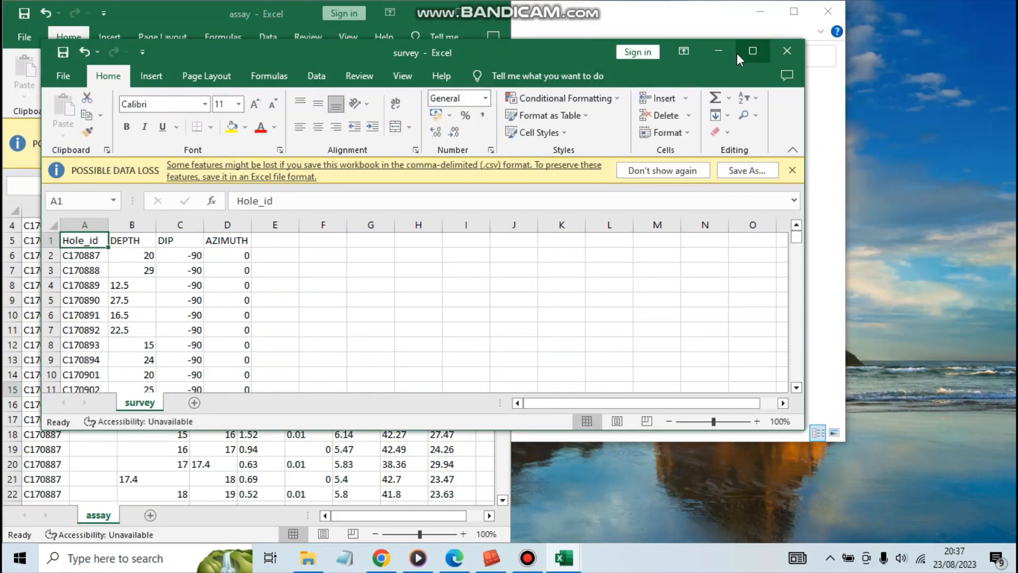
pyautogui.click(752, 51)
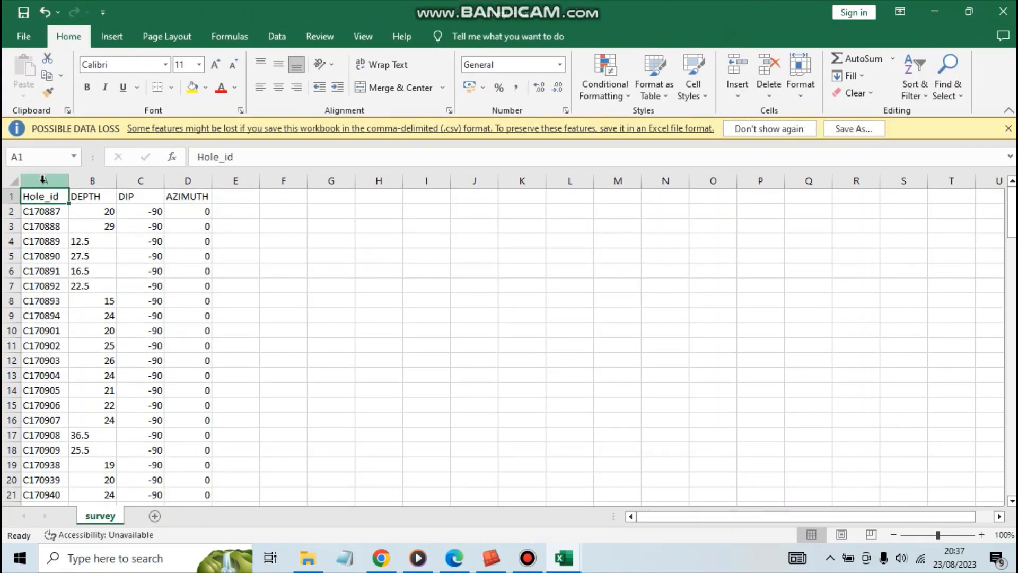
pyautogui.click(43, 182)
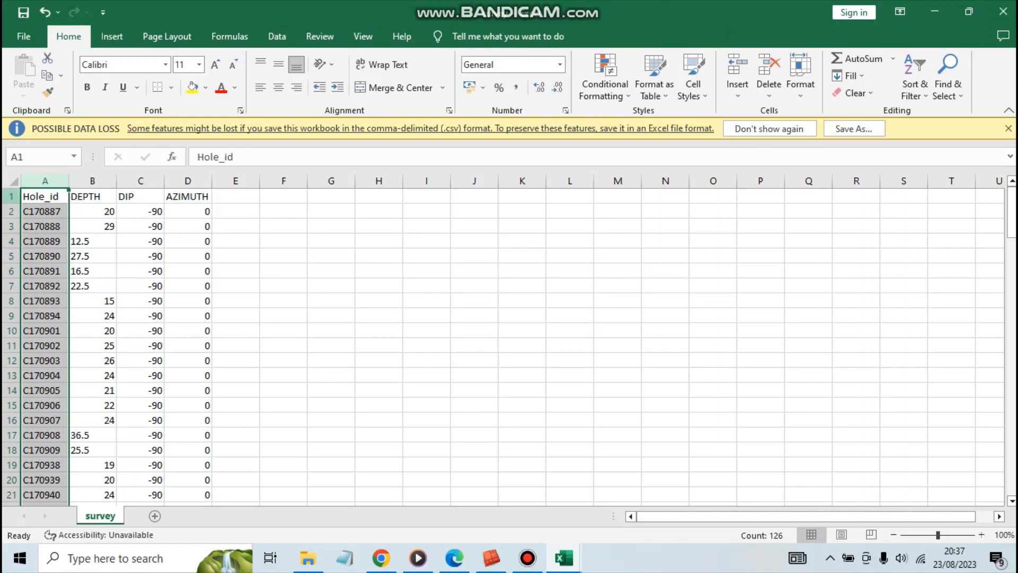
pyautogui.click(10, 182)
pyautogui.click(278, 88)
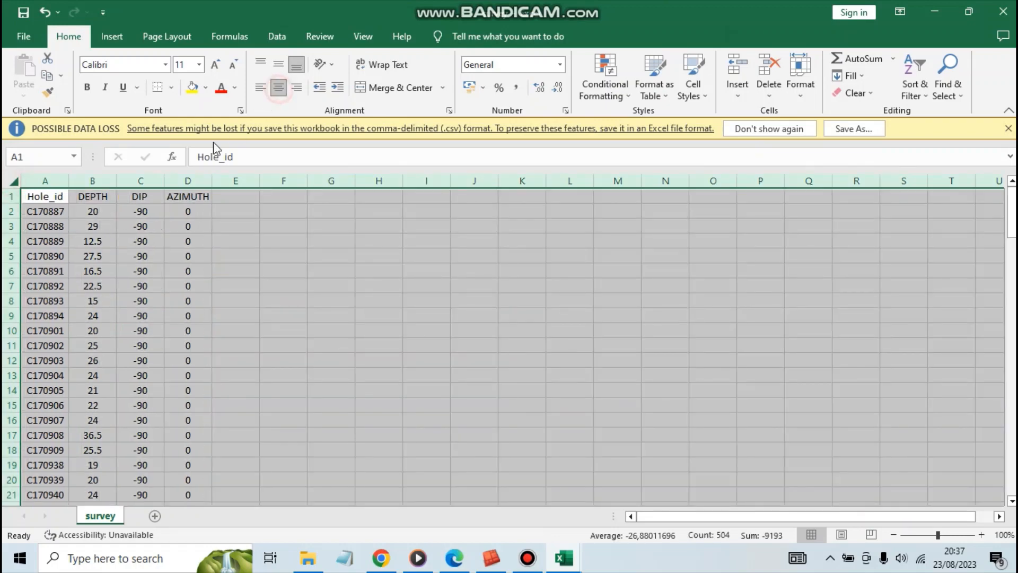
pyautogui.click(262, 257)
pyautogui.click(189, 200)
pyautogui.click(223, 229)
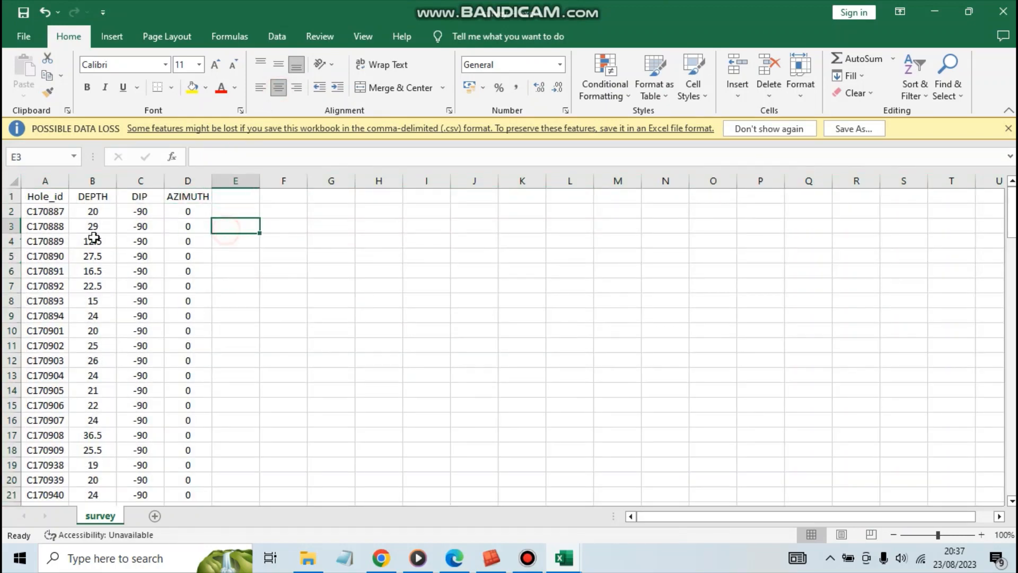
# Examine the Hole_id, DEPTH and DIP entries of hole C170887 in the survey sheet.
pyautogui.click(52, 211)
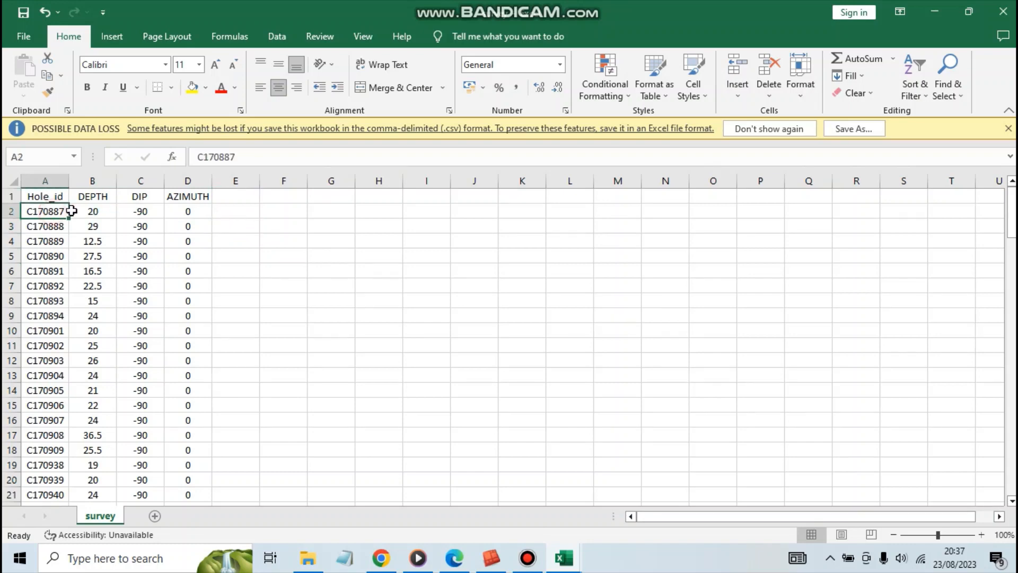
pyautogui.click(83, 211)
pyautogui.click(91, 197)
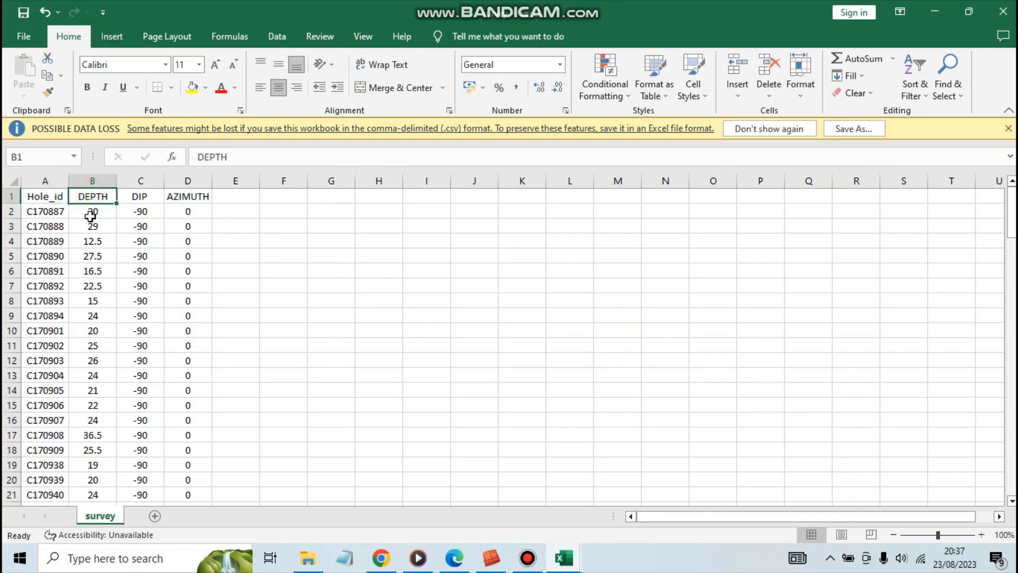
pyautogui.click(92, 212)
pyautogui.click(142, 212)
pyautogui.press('Return')
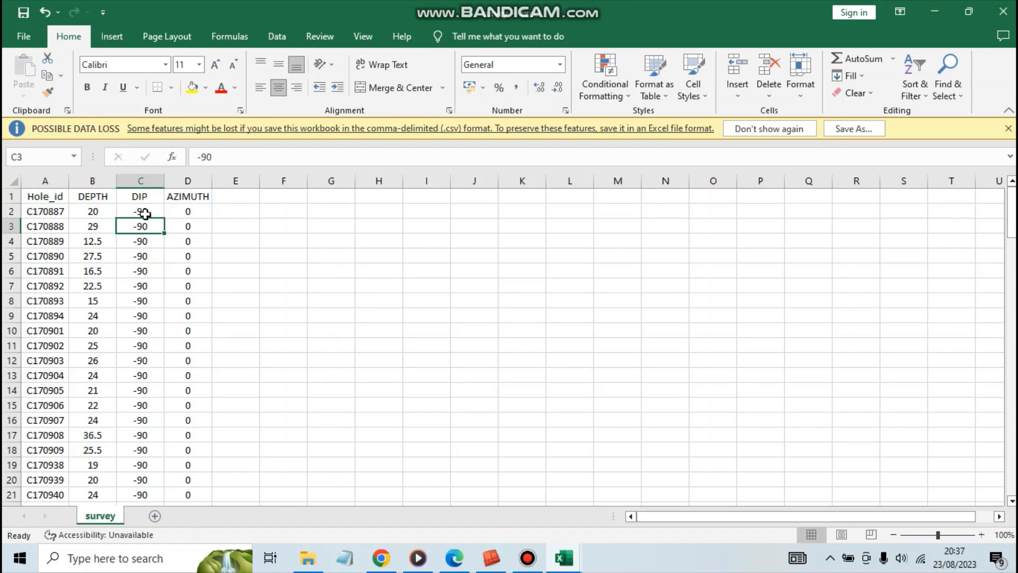
# Examine the survey sheet's DIP column, focusing on the values of its first two holes.
pyautogui.click(138, 196)
pyautogui.hotkey('ctrl', 'shift', 'Down')
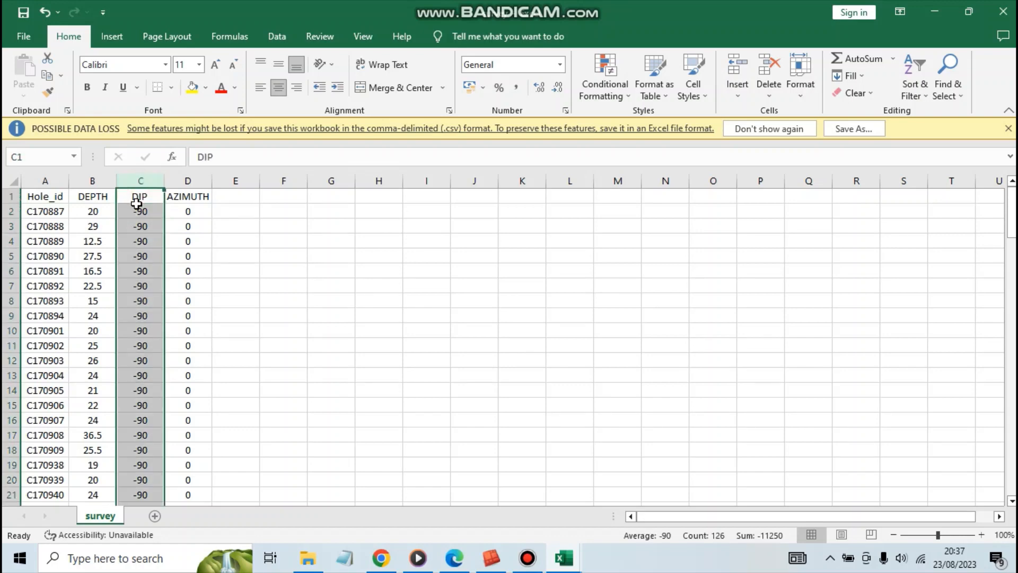
pyautogui.click(135, 200)
pyautogui.click(139, 211)
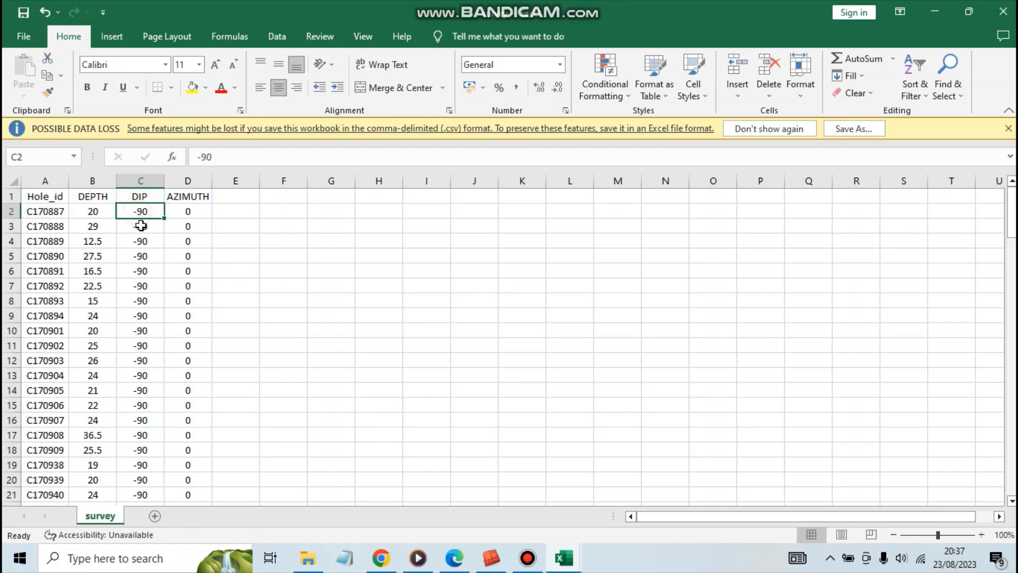
pyautogui.click(142, 227)
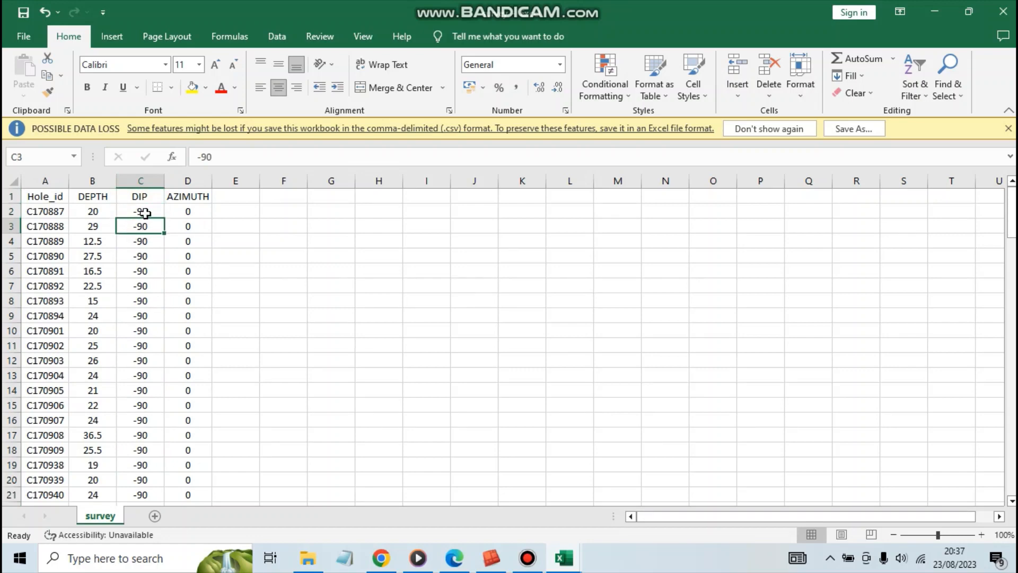
pyautogui.click(145, 212)
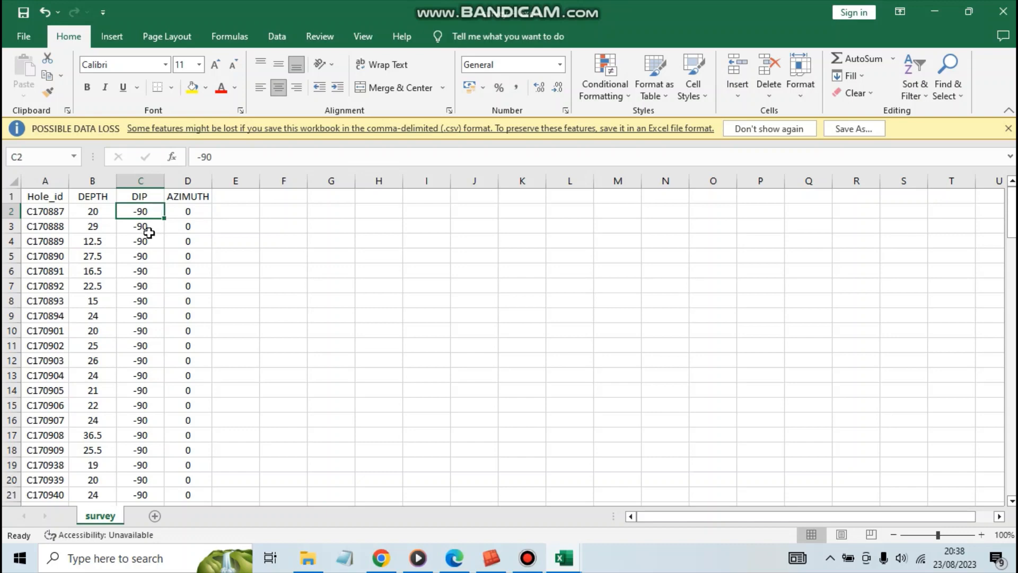
pyautogui.click(149, 233)
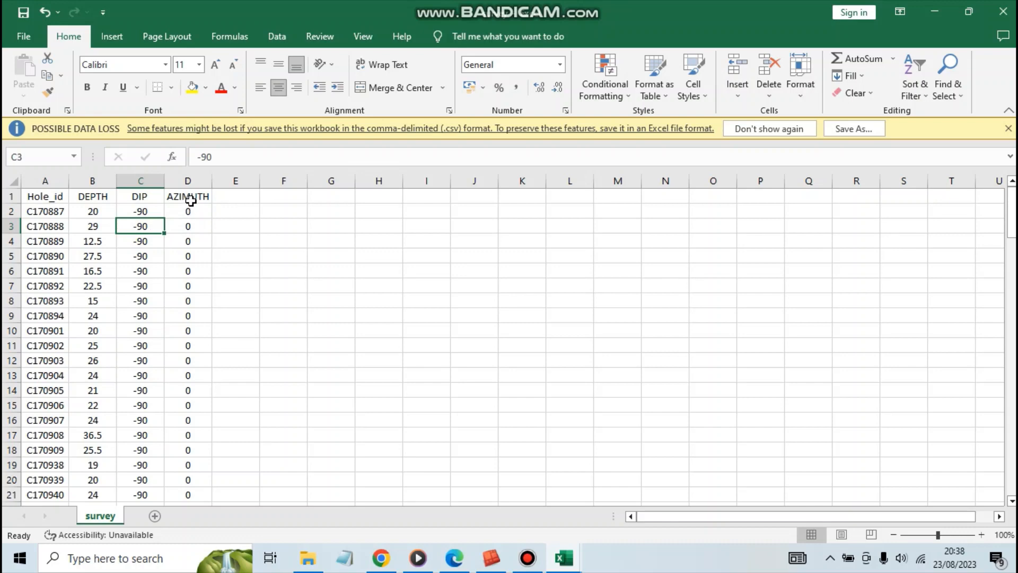
# Examine the survey sheet's AZIMUTH column and the azimuth value of hole C170887.
pyautogui.click(191, 200)
pyautogui.click(191, 180)
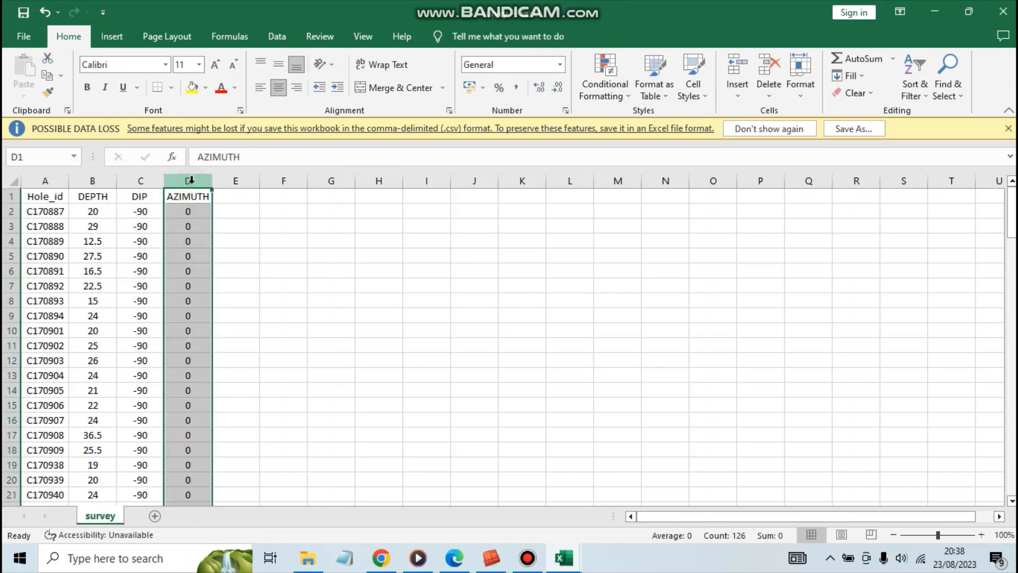
pyautogui.click(192, 211)
pyautogui.click(252, 217)
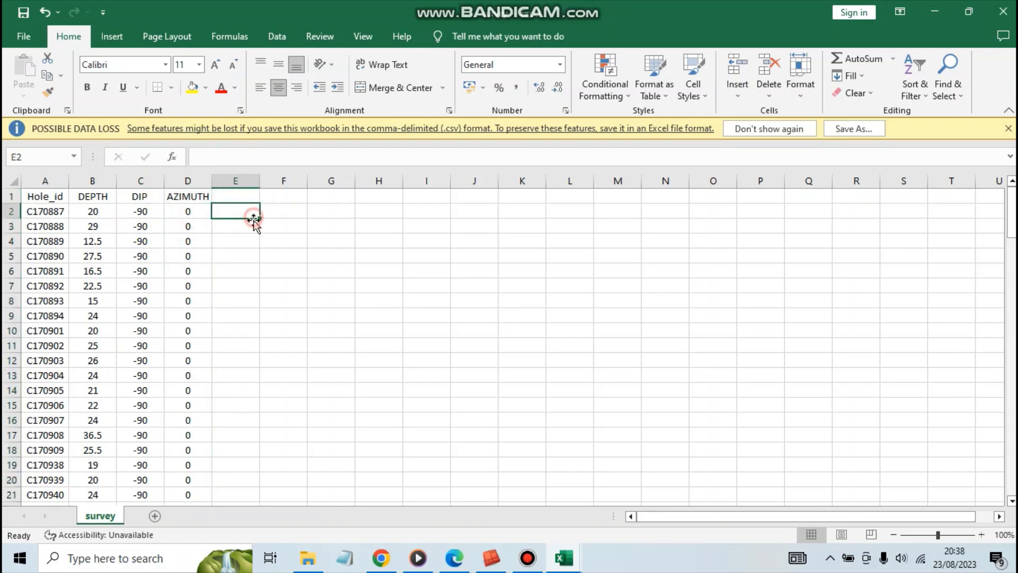
pyautogui.click(245, 240)
pyautogui.click(192, 211)
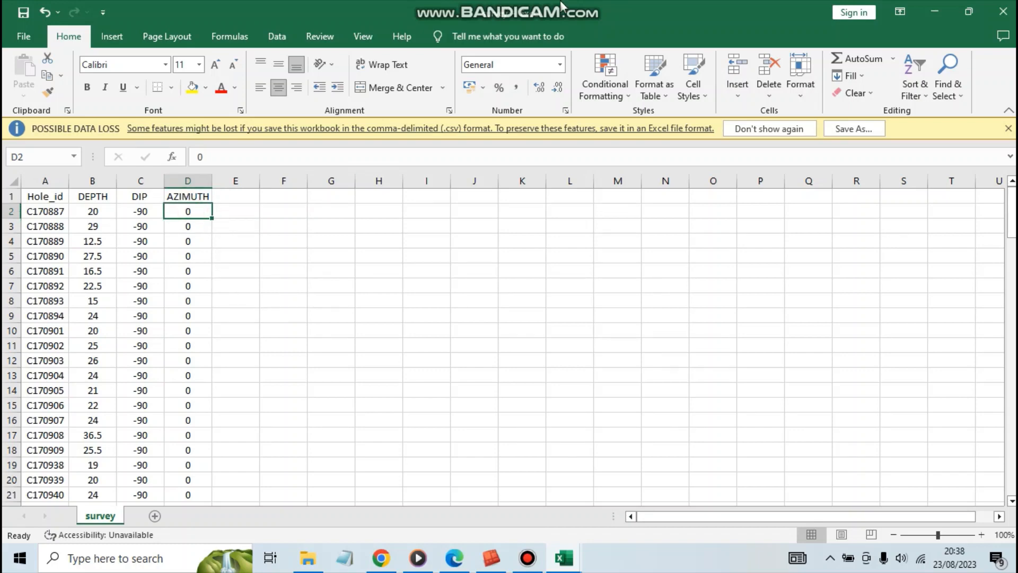
# Check the DIP values of holes C170891, C170893 and C170894 in the survey sheet.
pyautogui.click(469, 286)
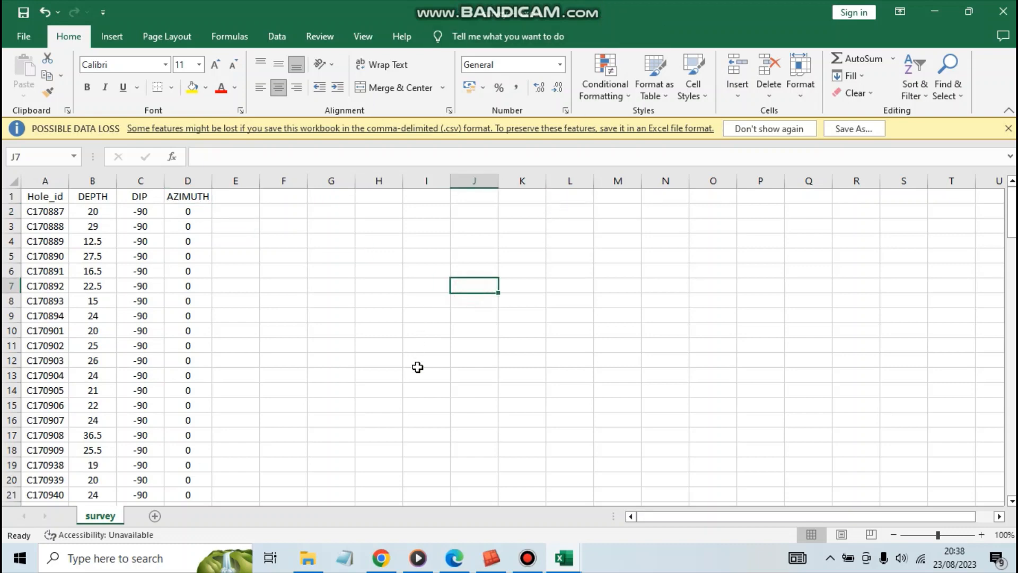
pyautogui.click(380, 439)
pyautogui.click(348, 450)
pyautogui.click(135, 269)
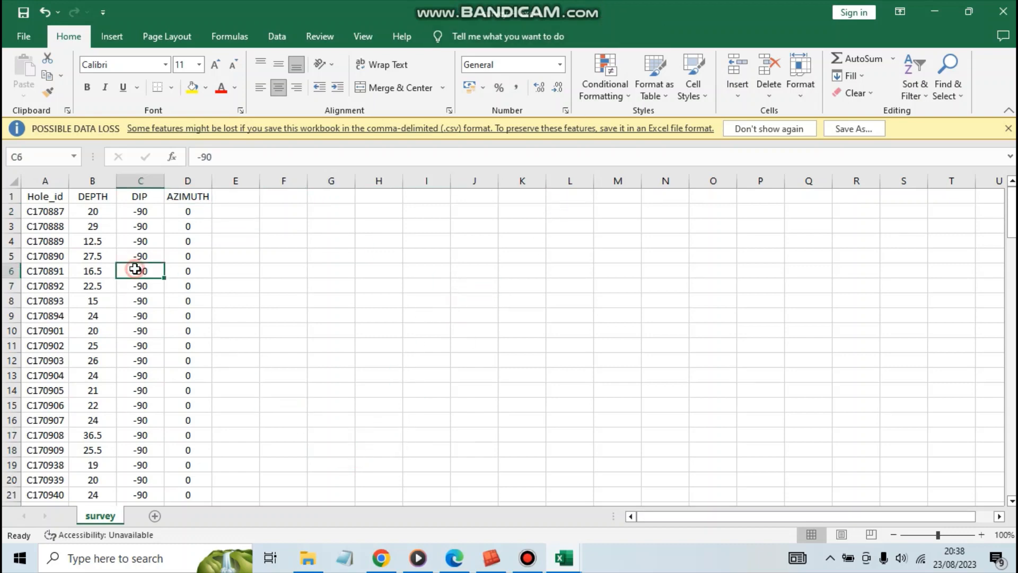
pyautogui.click(140, 301)
pyautogui.click(142, 316)
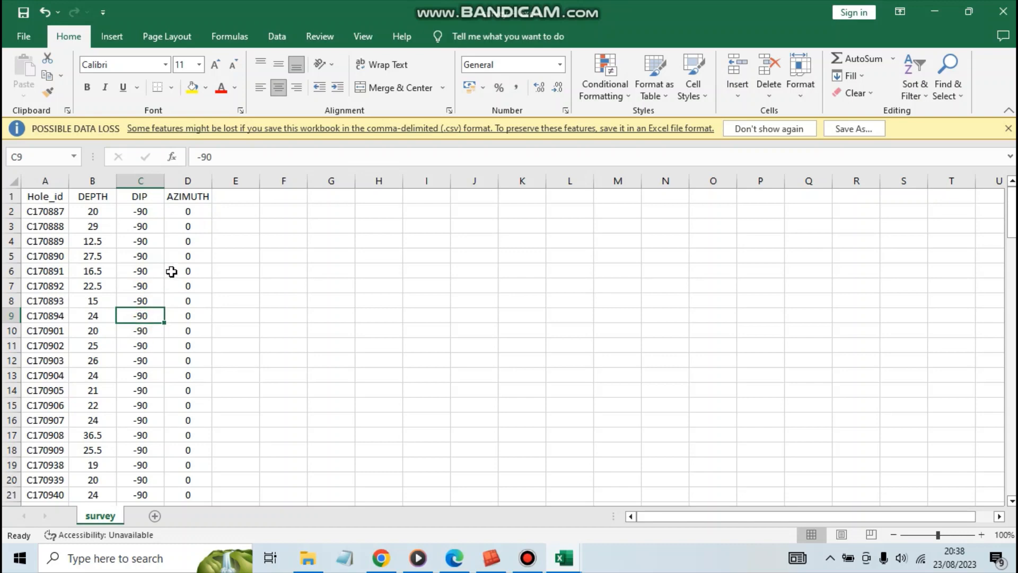
pyautogui.click(313, 305)
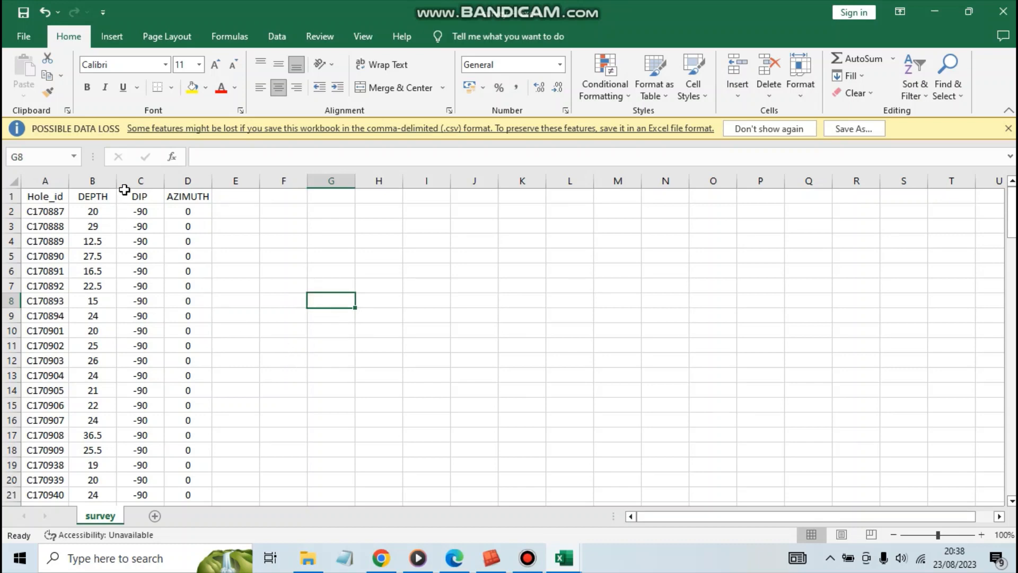
# Review the survey sheet's Hole_id and DEPTH columns and the DIP and AZIMUTH values of its first holes.
pyautogui.click(103, 179)
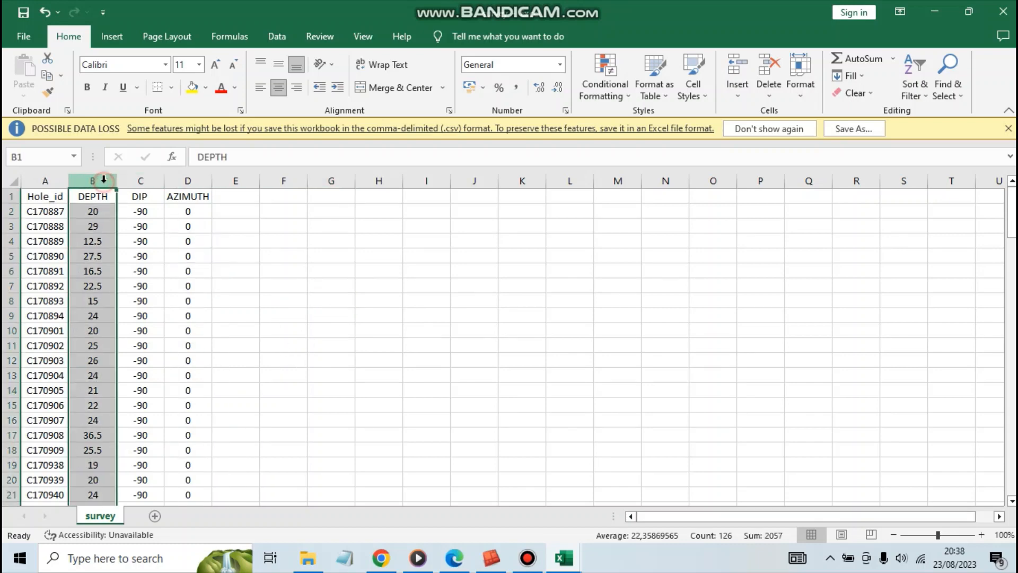
pyautogui.click(35, 183)
pyautogui.click(93, 180)
pyautogui.click(140, 209)
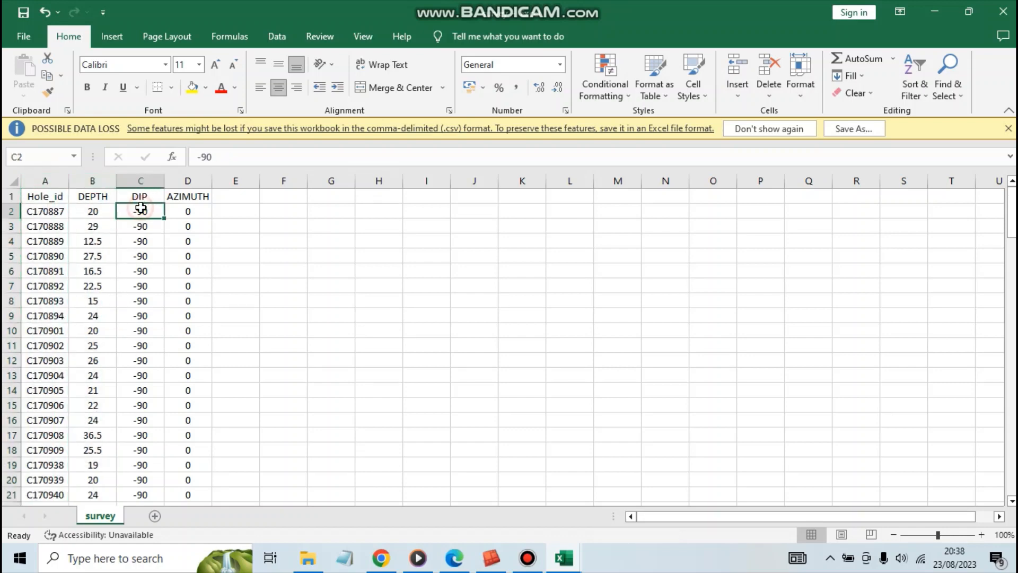
pyautogui.click(174, 212)
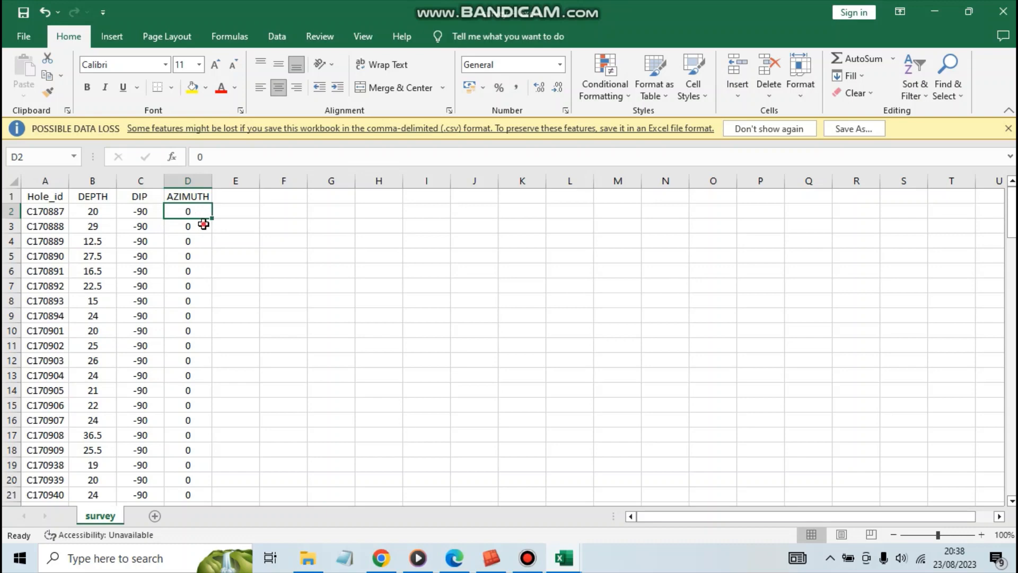
pyautogui.click(196, 223)
pyautogui.click(181, 210)
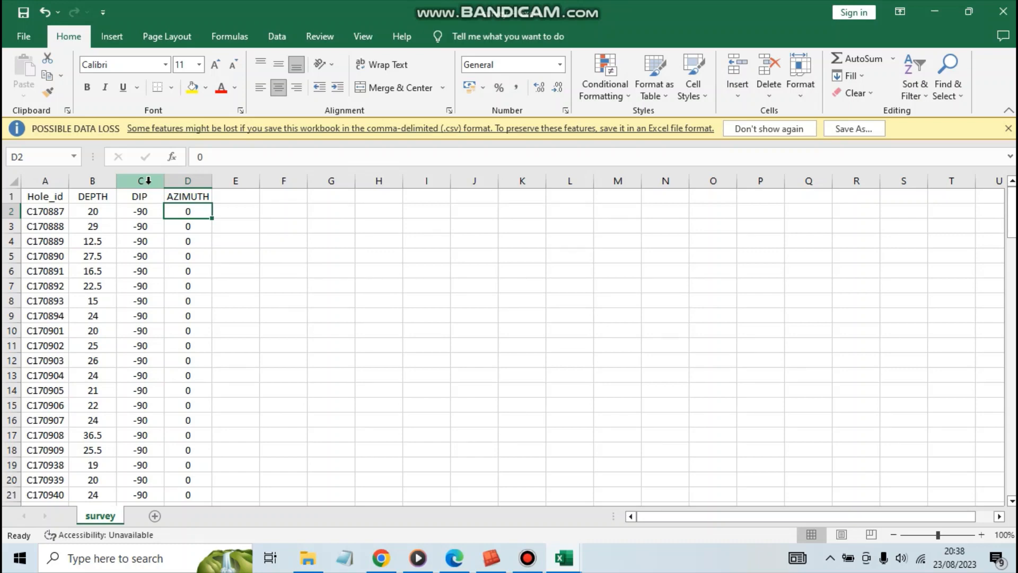
pyautogui.click(373, 271)
pyautogui.click(51, 214)
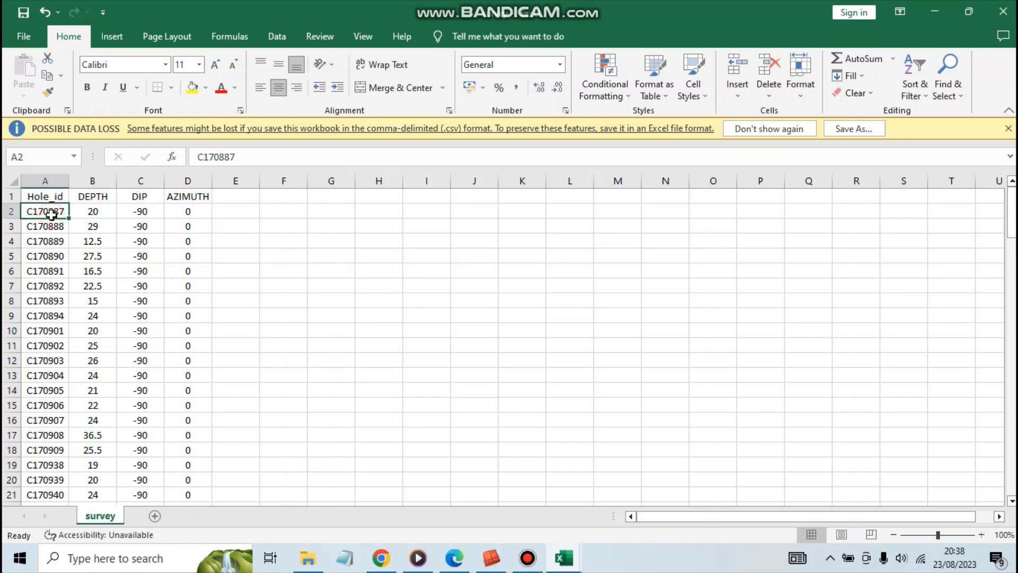
pyautogui.click(274, 267)
# Arrange the collar and survey workbooks side by side, with collar in the left half and survey in the right.
pyautogui.click(546, 389)
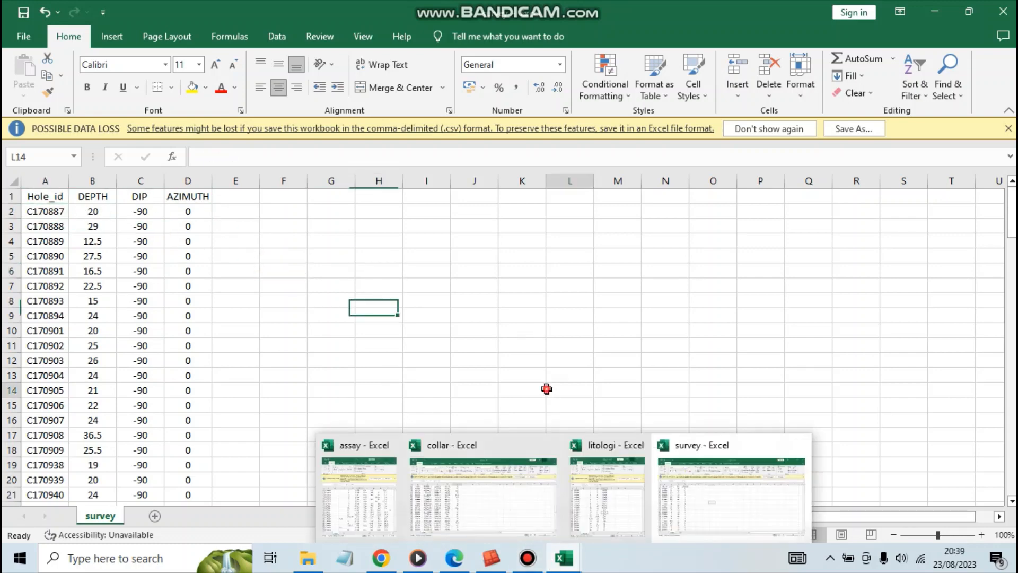
pyautogui.press('super+Left')
pyautogui.click(588, 197)
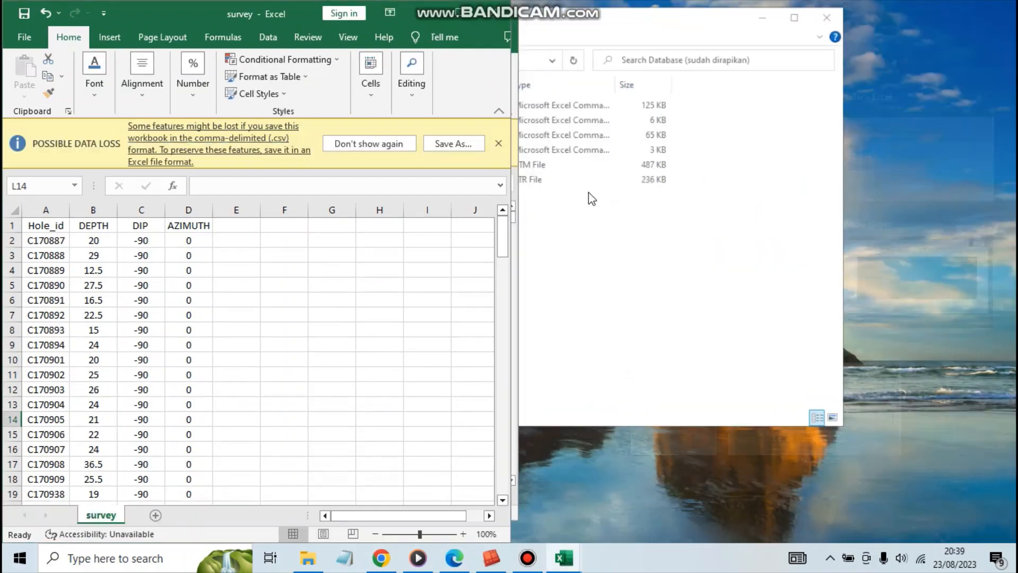
pyautogui.moveTo(564, 556)
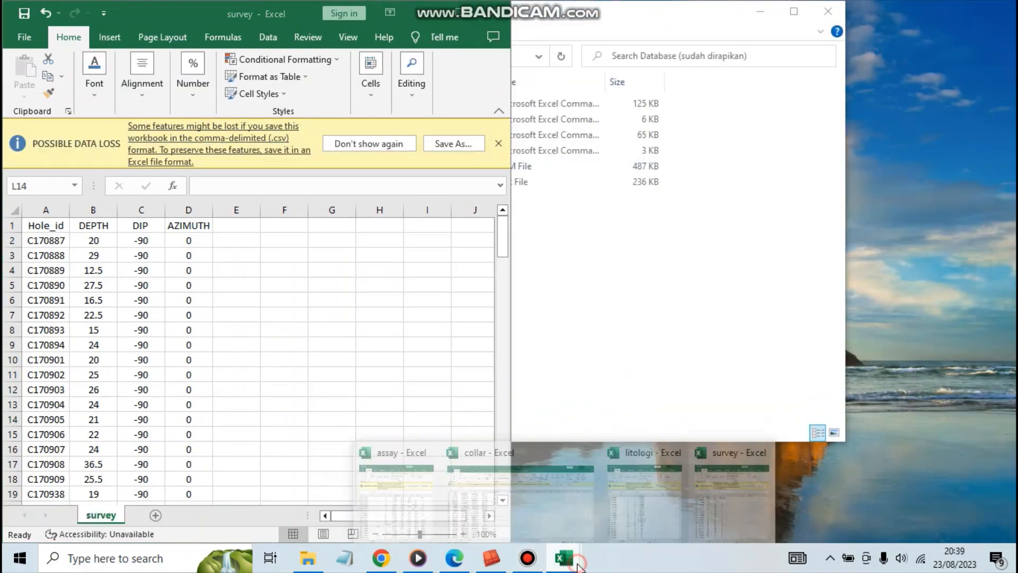
pyautogui.moveTo(592, 518)
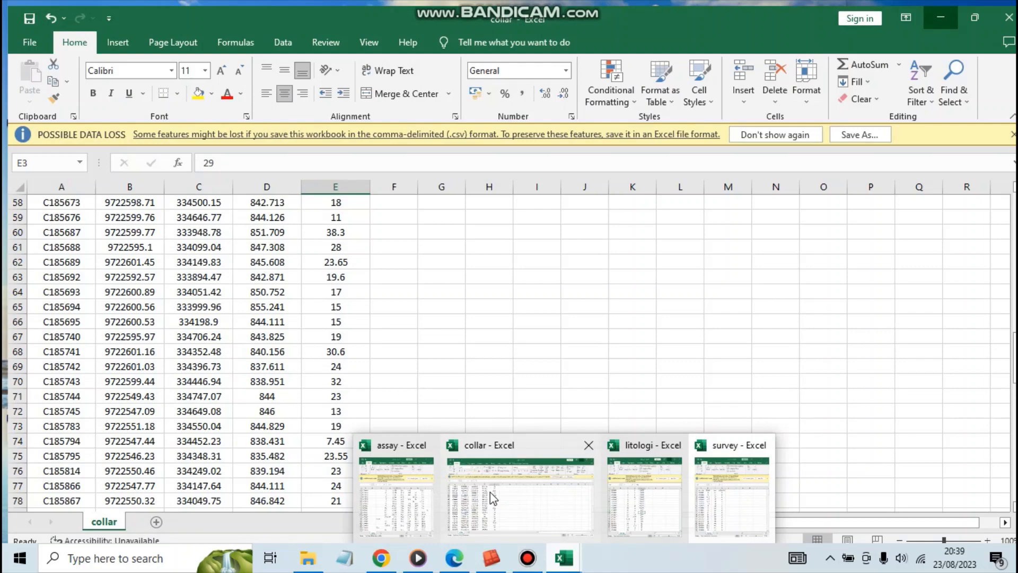
pyautogui.click(490, 499)
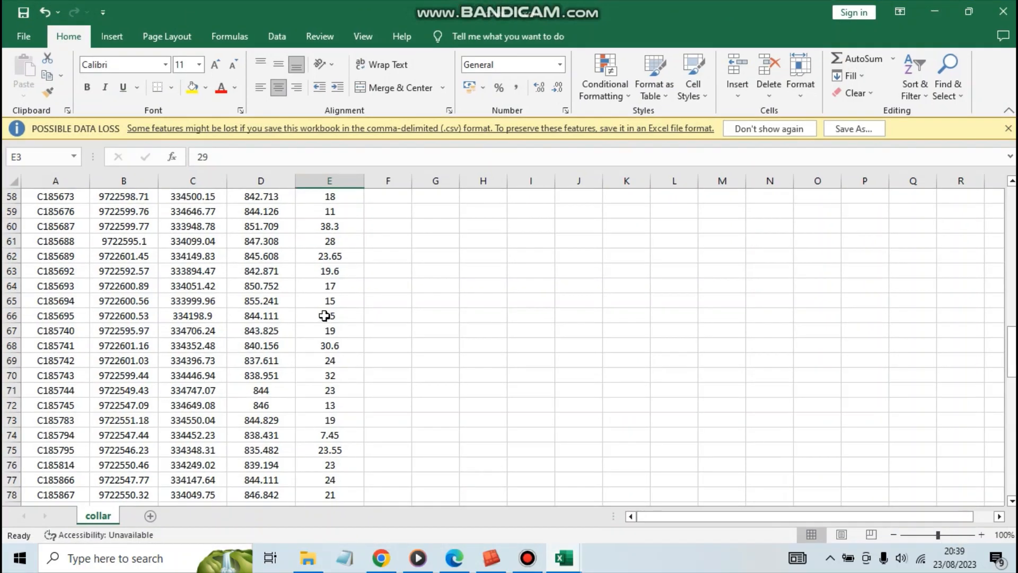
pyautogui.press('super+Left')
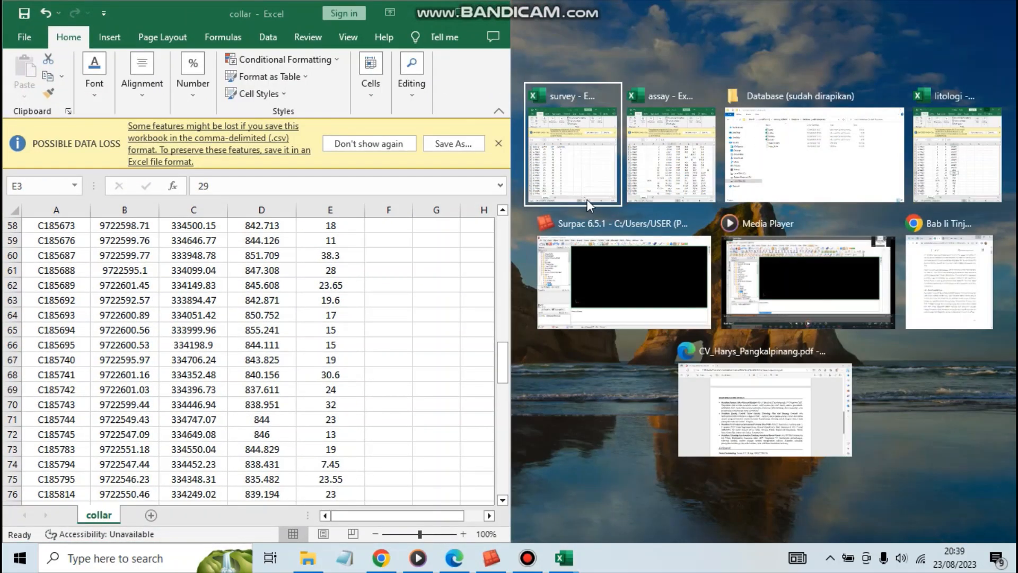
pyautogui.click(556, 160)
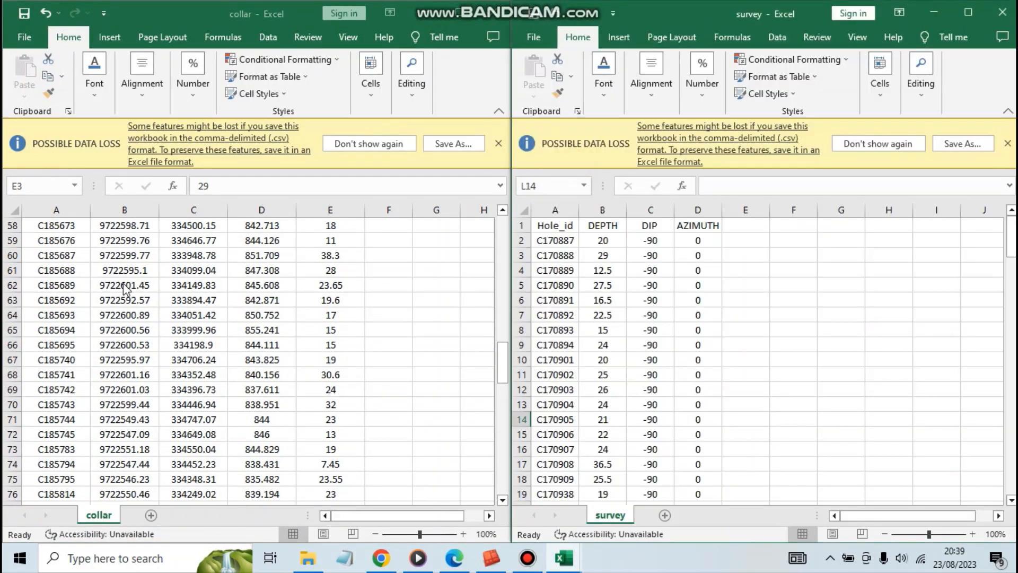
# Compare the row of hole C170887 in the collar sheet with the same hole's row in survey.
pyautogui.moveTo(504, 374); pyautogui.dragTo(504, 241)
pyautogui.click(86, 282)
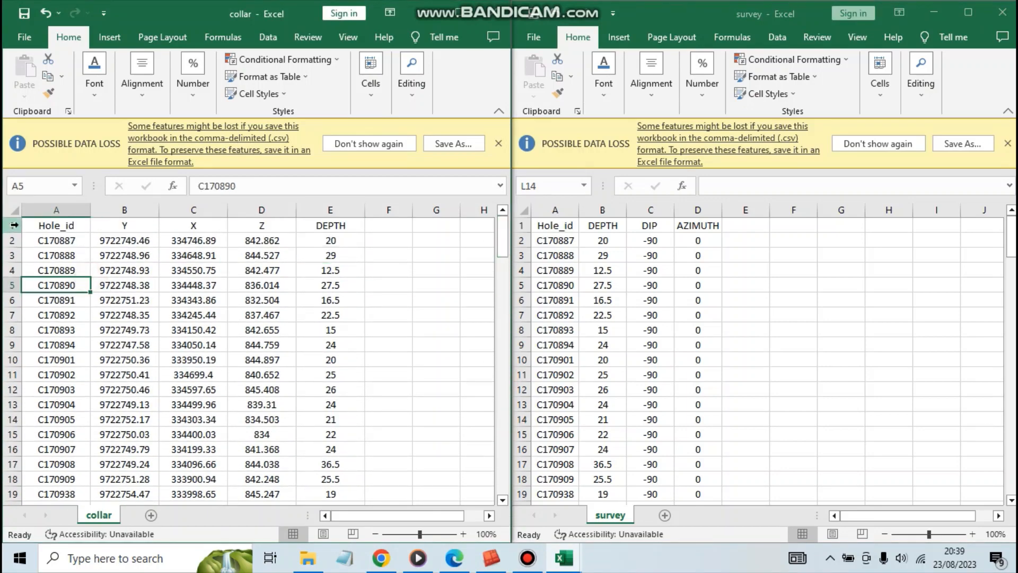
pyautogui.click(1010, 253)
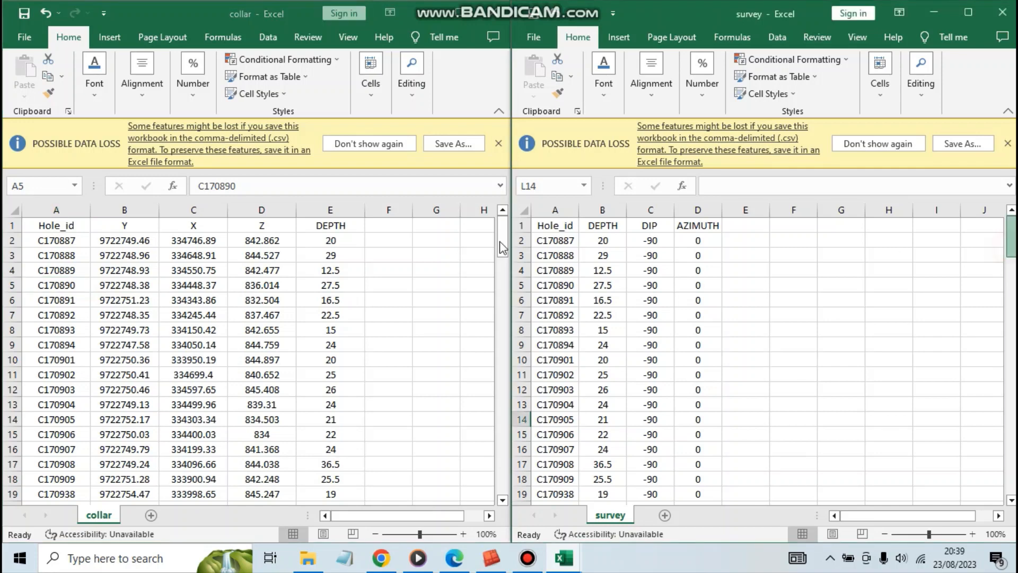
pyautogui.click(521, 240)
pyautogui.click(7, 240)
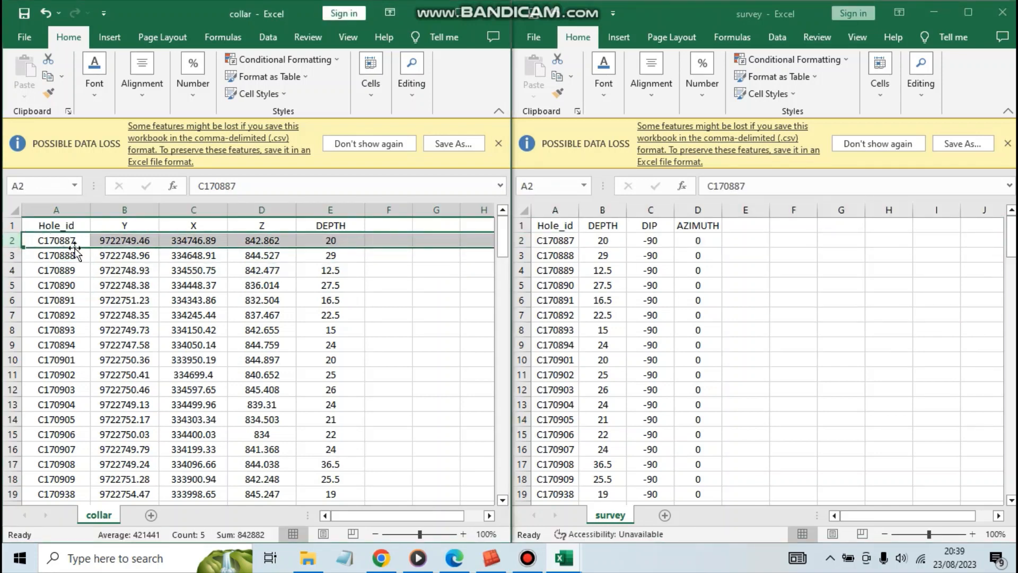
# Match hole C170887's ID in the survey sheet to its collar entry and check hole C170890's ID in collar.
pyautogui.click(561, 239)
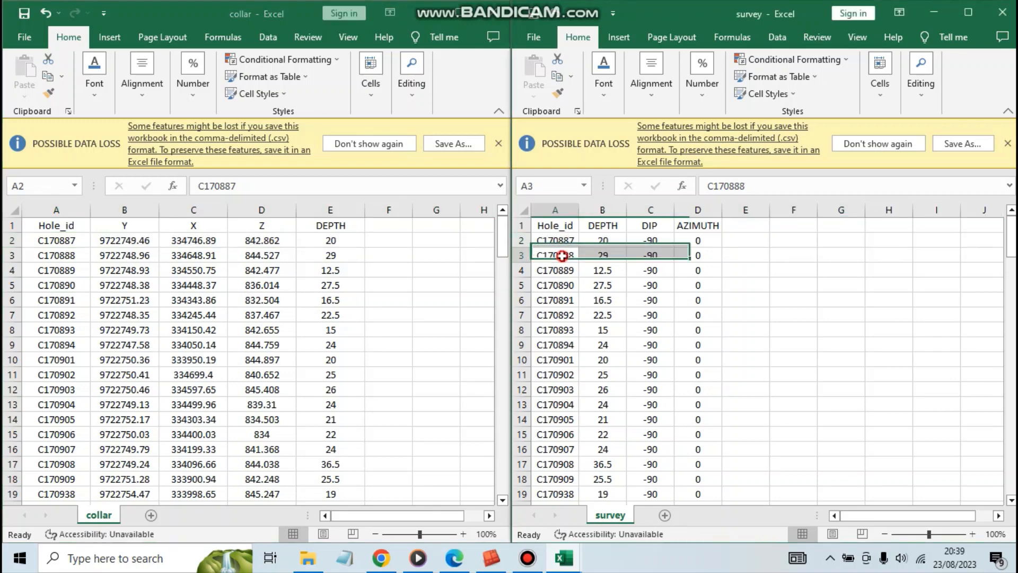
pyautogui.click(562, 240)
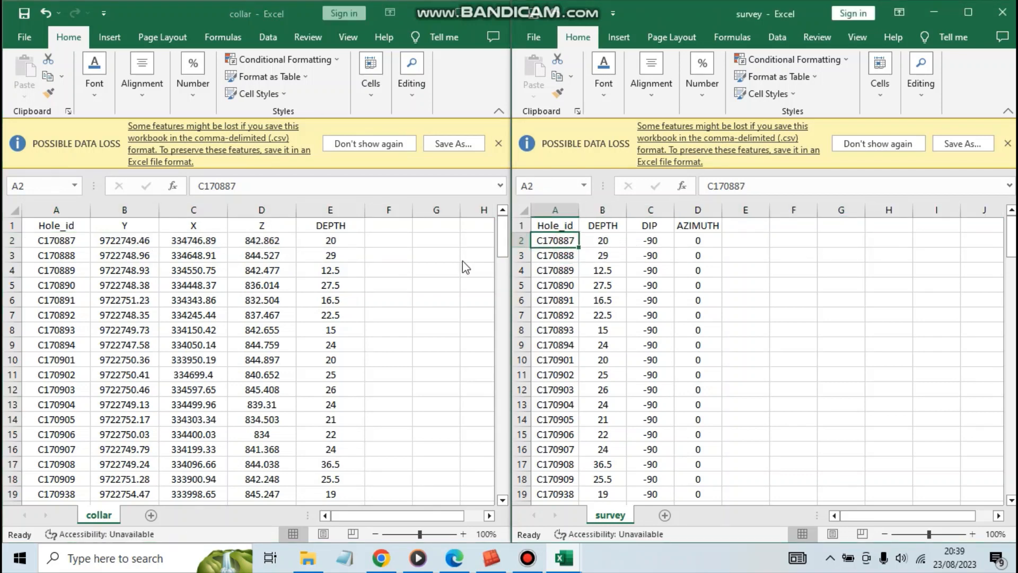
pyautogui.click(63, 242)
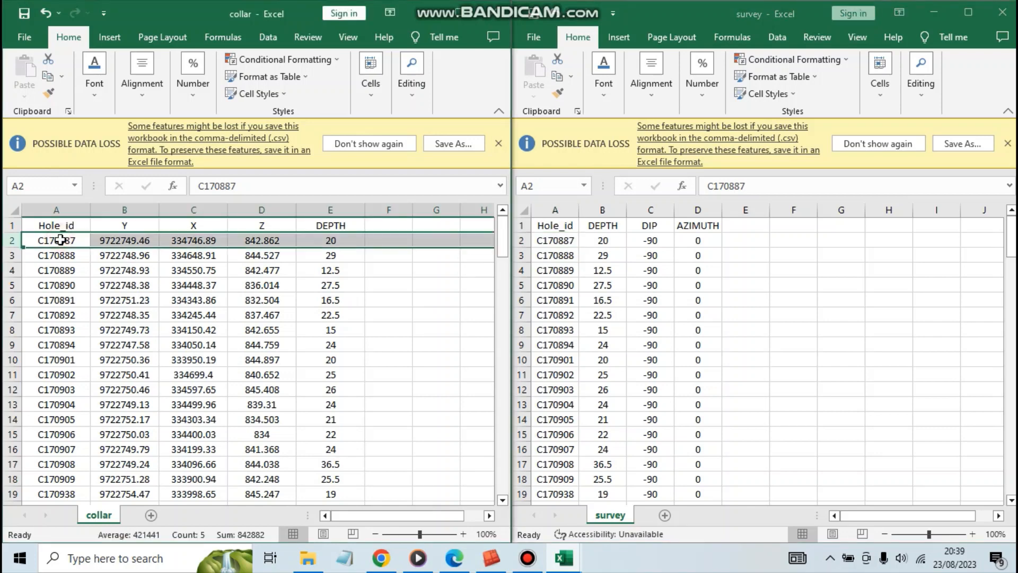
pyautogui.click(61, 285)
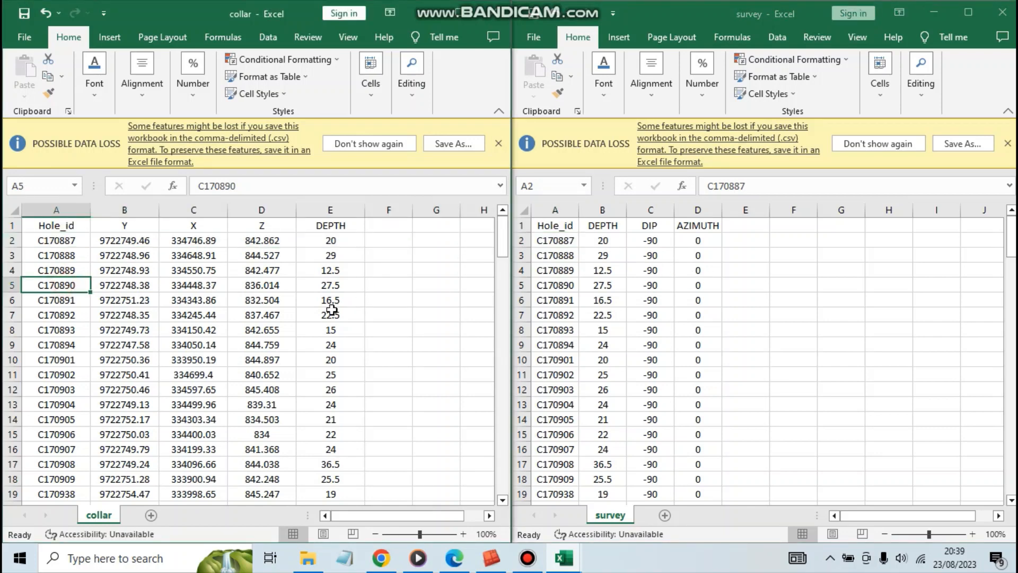
# Bring the litologi workbook beside collar and compare hole C170887's Hole_id entries from the first data row in both sheets.
pyautogui.moveTo(576, 558)
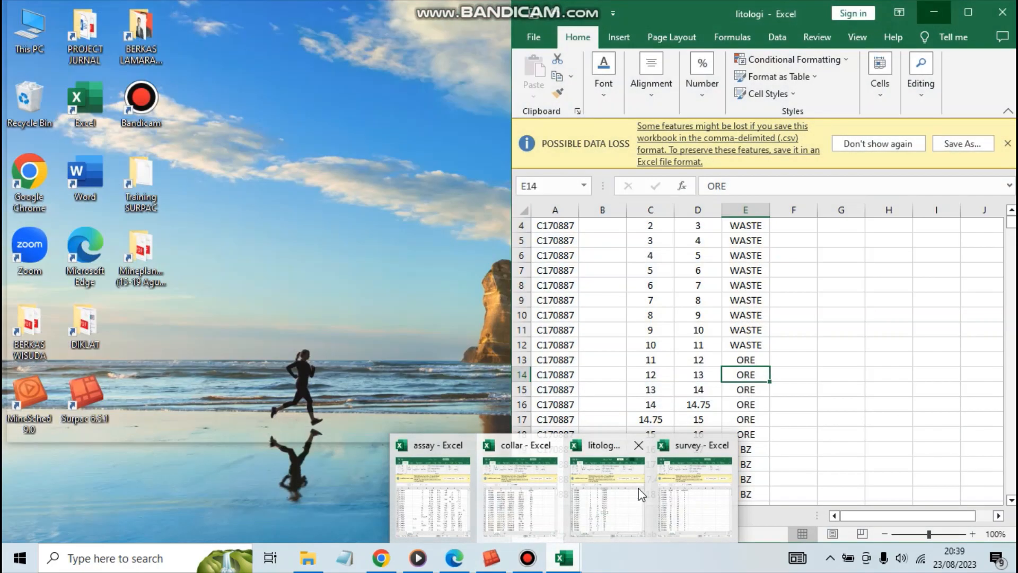
pyautogui.click(607, 493)
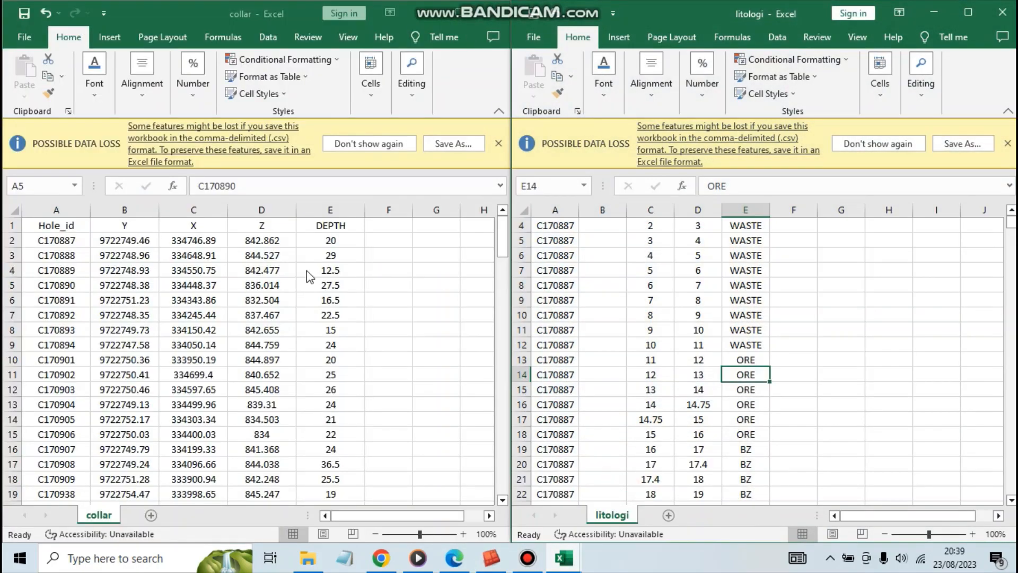
pyautogui.click(68, 254)
pyautogui.click(64, 241)
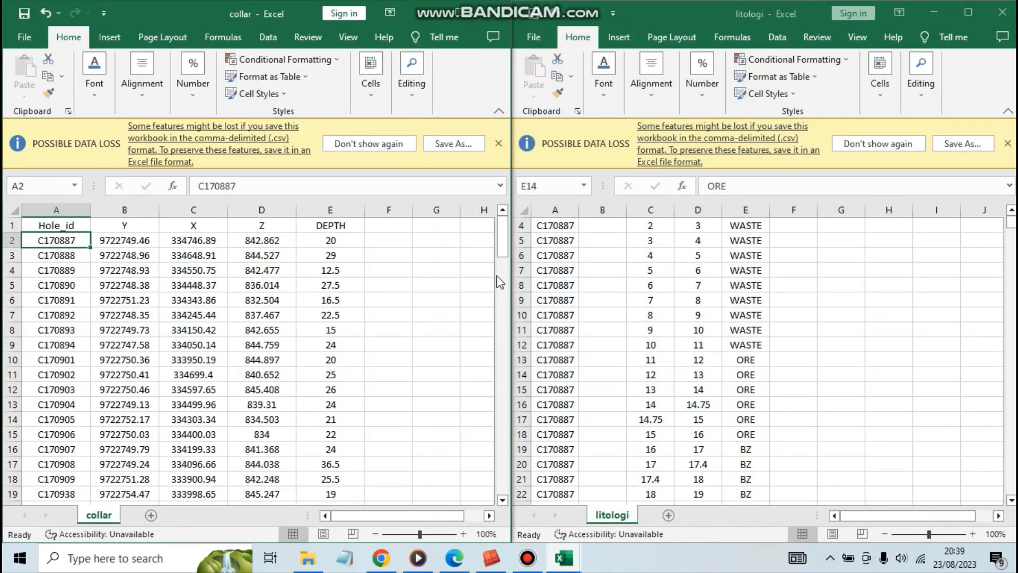
pyautogui.click(556, 225)
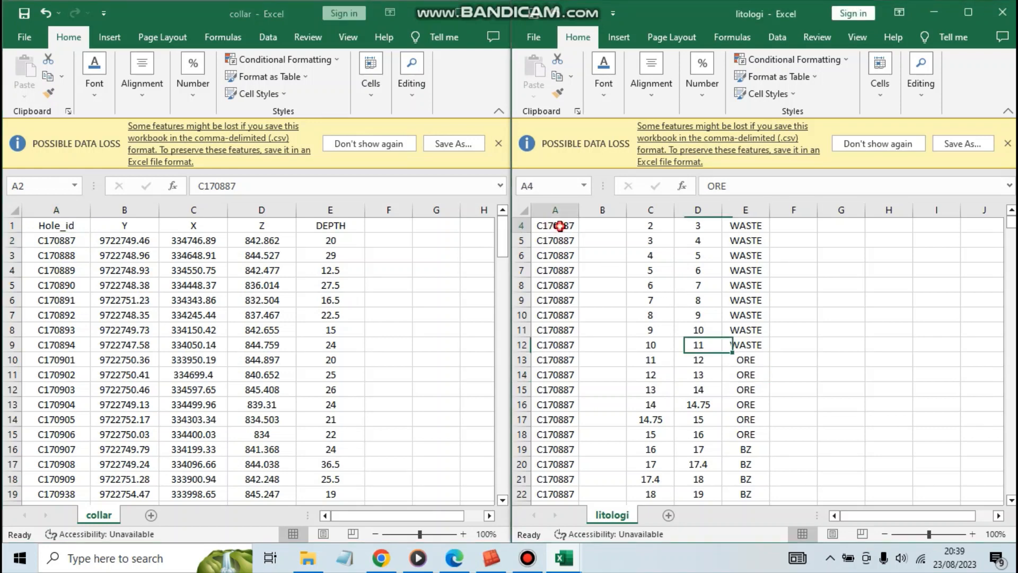
pyautogui.scroll(1, 1011, 228)
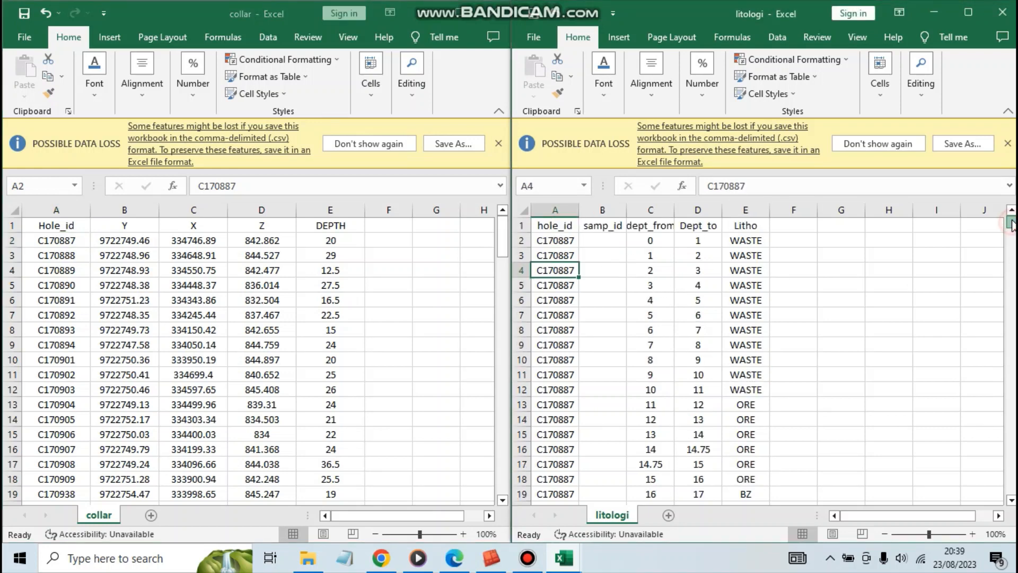
pyautogui.click(556, 240)
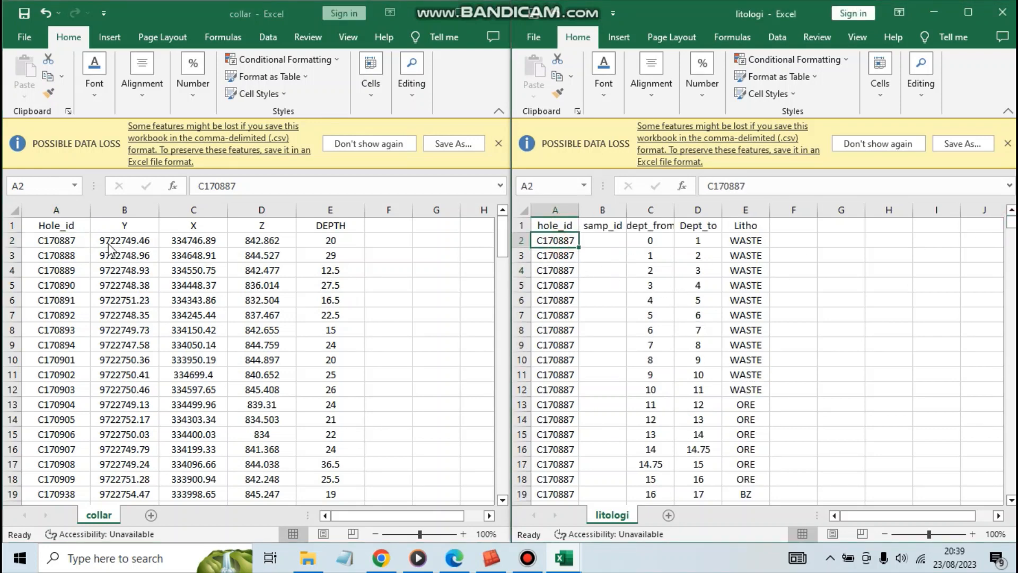
pyautogui.click(68, 240)
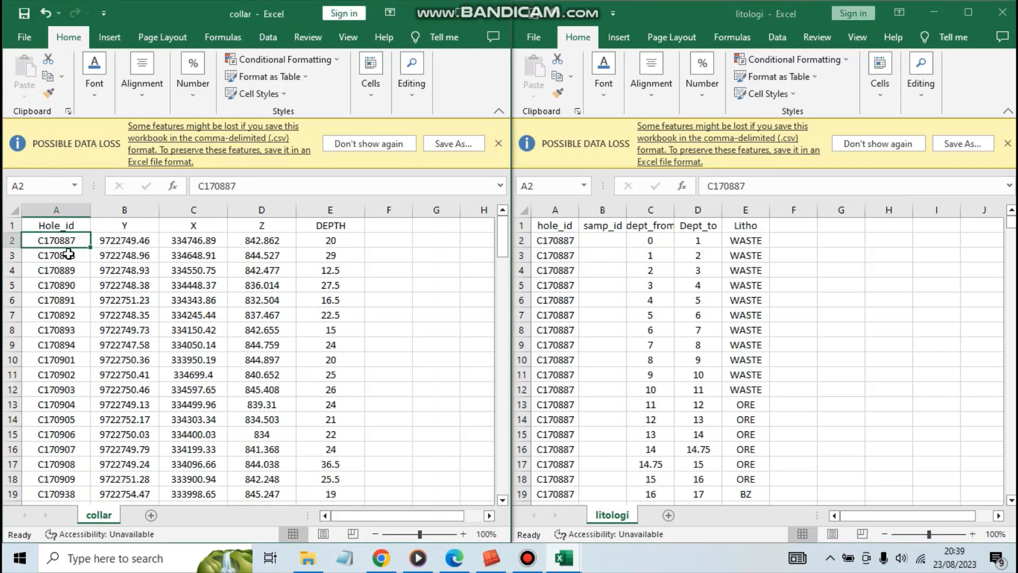
pyautogui.click(64, 255)
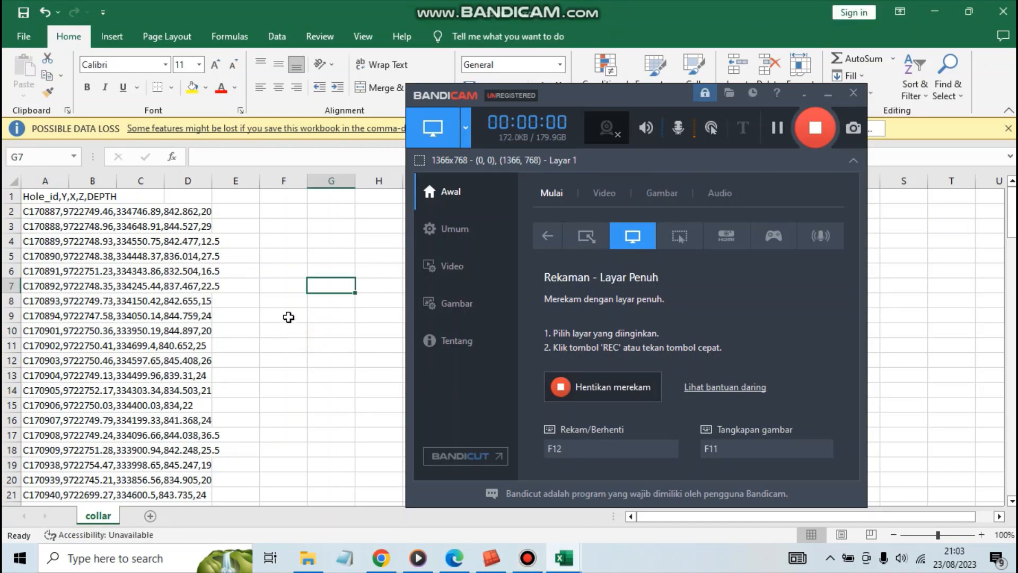
pyautogui.click(282, 304)
pyautogui.click(273, 285)
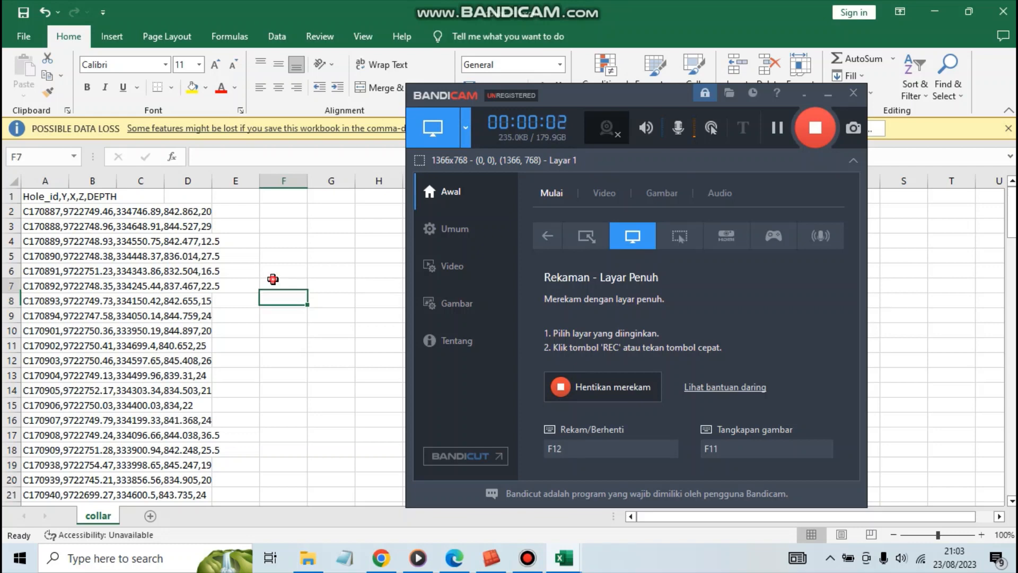
pyautogui.click(820, 98)
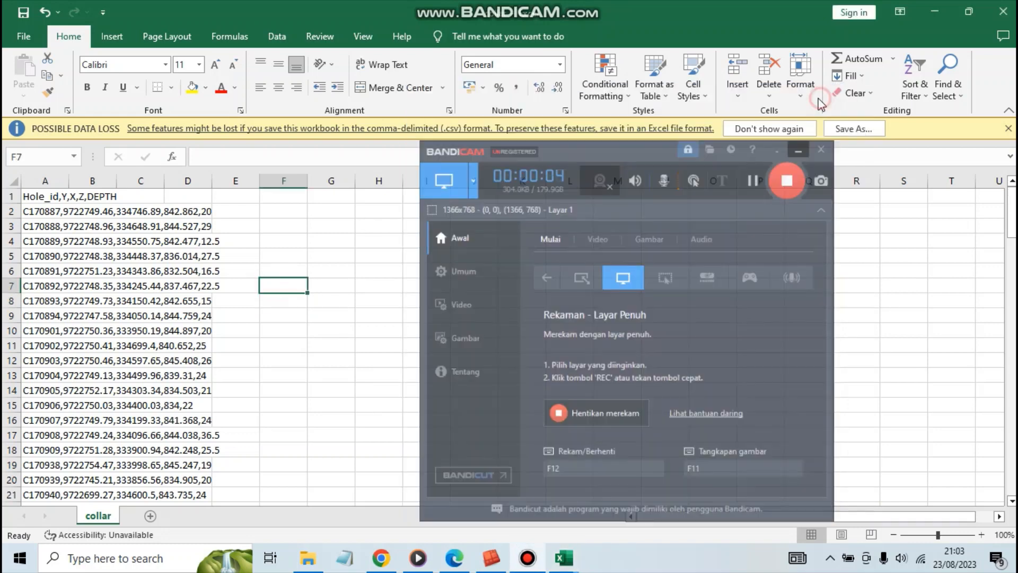
pyautogui.click(252, 224)
pyautogui.click(281, 227)
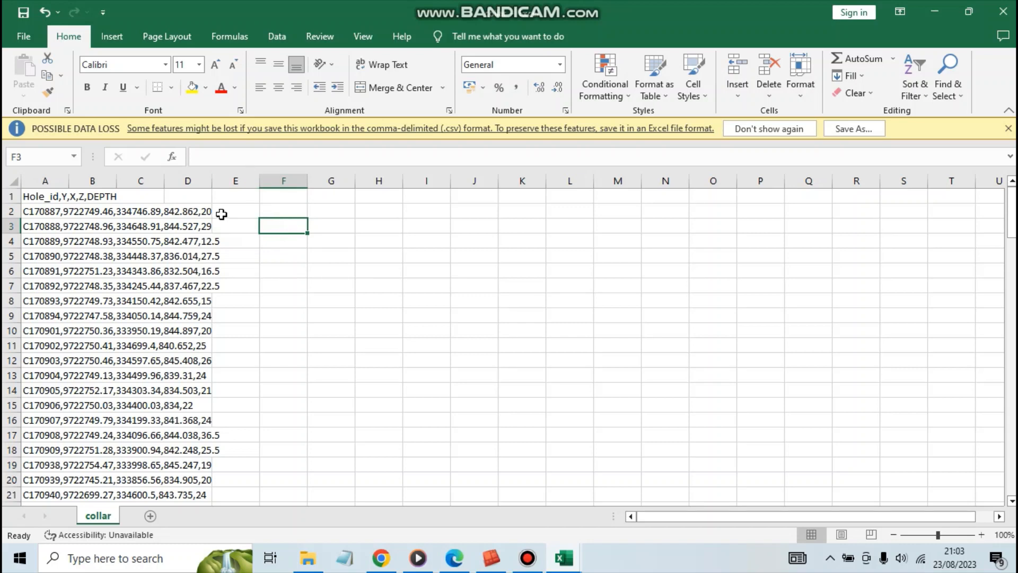
# Examine how the collar sheet's comma-separated Hole_id, Y, X, Z and DEPTH values are stored in column A.
pyautogui.click(102, 216)
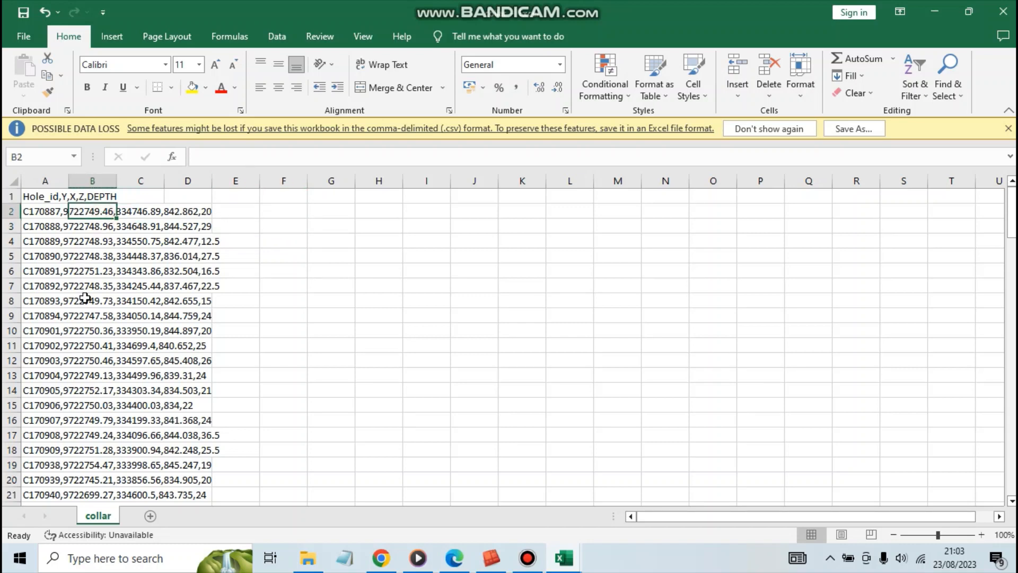
pyautogui.click(31, 181)
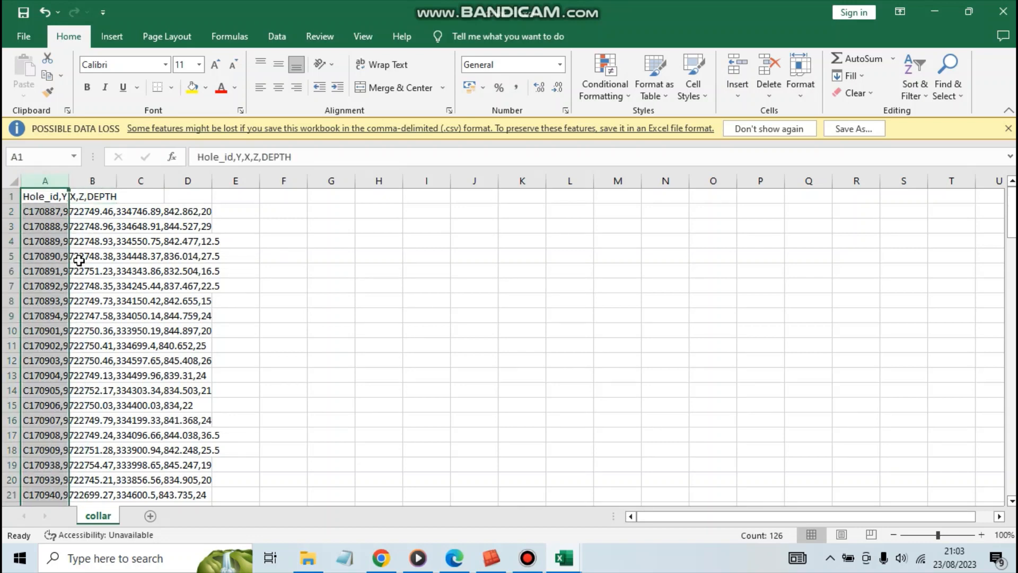
pyautogui.scroll(-3, 87, 271)
pyautogui.scroll(3, 105, 278)
pyautogui.click(118, 299)
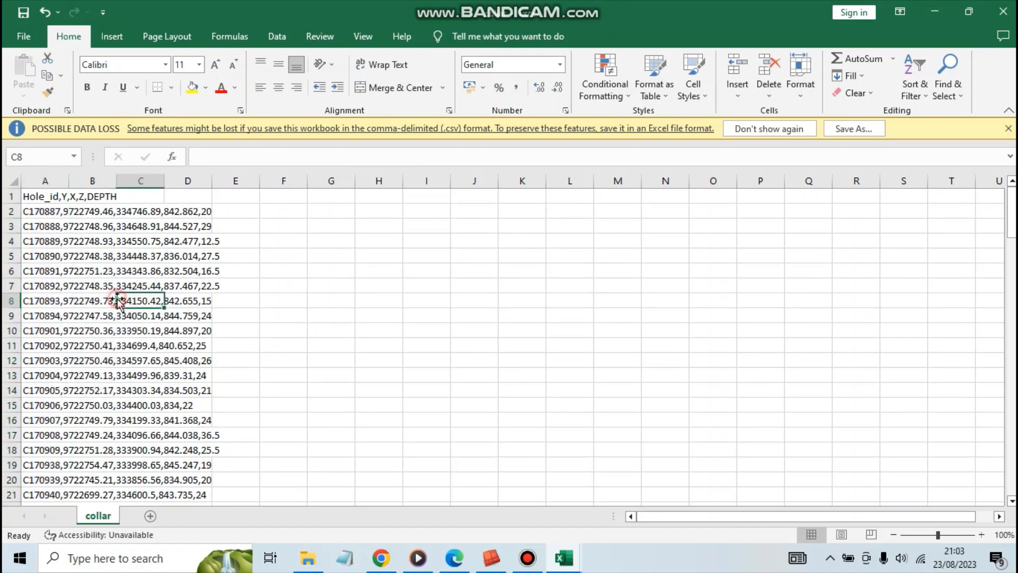
pyautogui.click(31, 182)
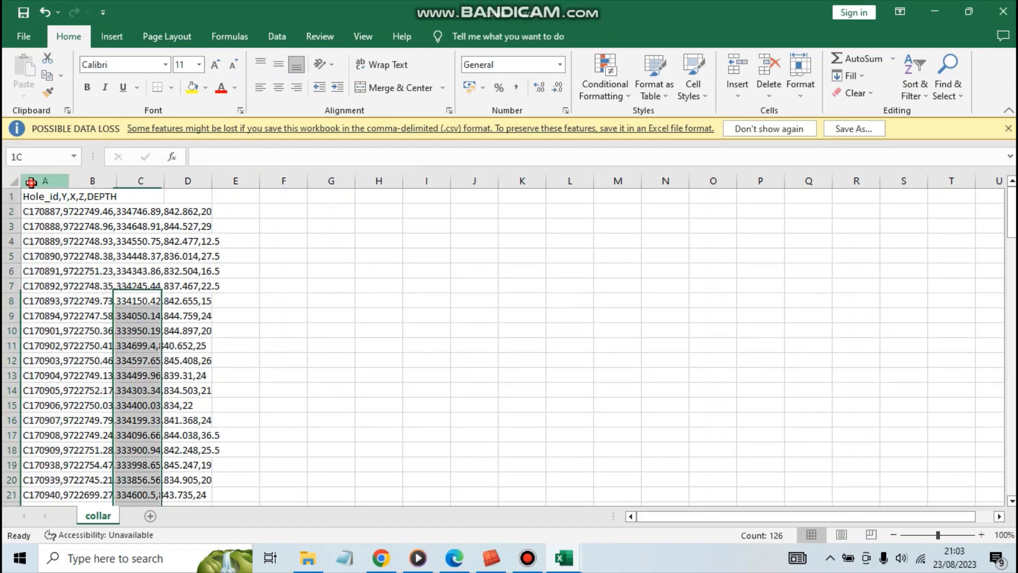
pyautogui.click(86, 214)
pyautogui.click(94, 231)
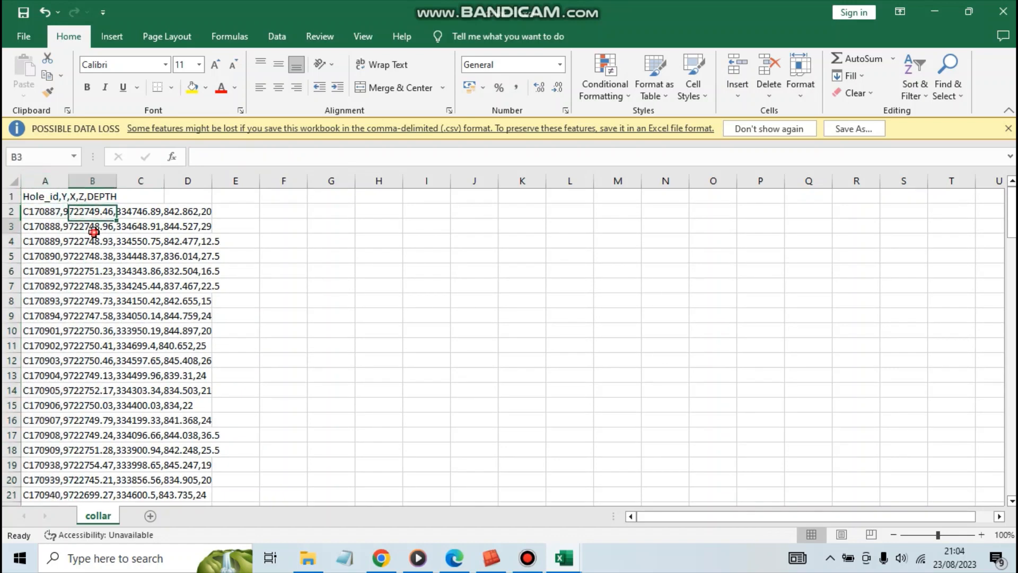
pyautogui.click(36, 182)
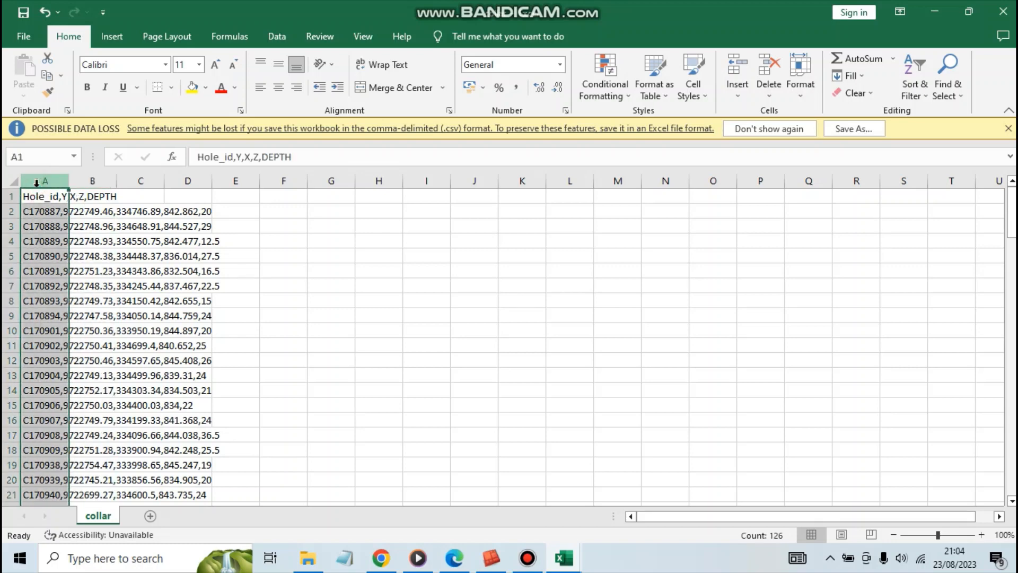
pyautogui.click(87, 212)
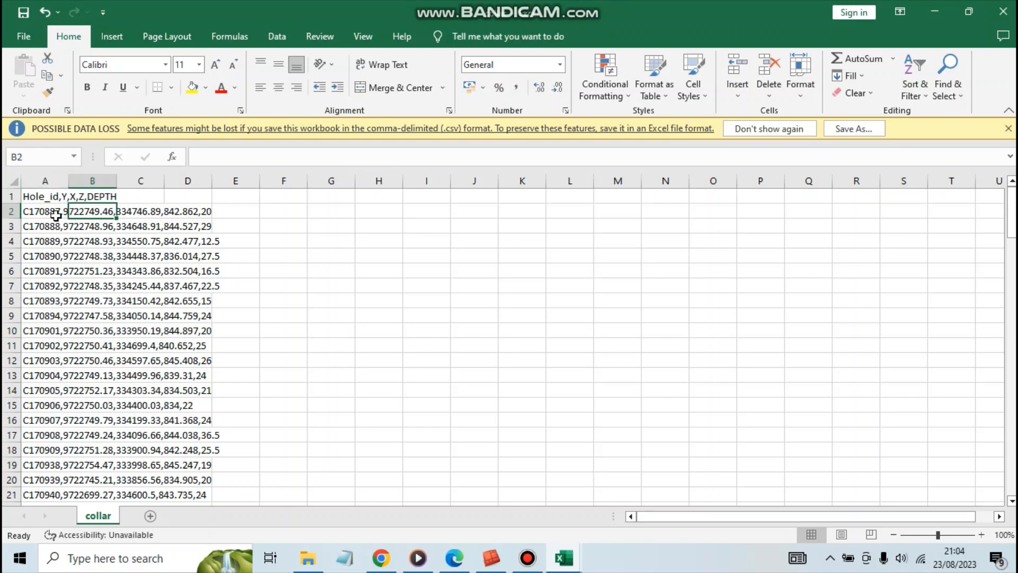
pyautogui.click(50, 180)
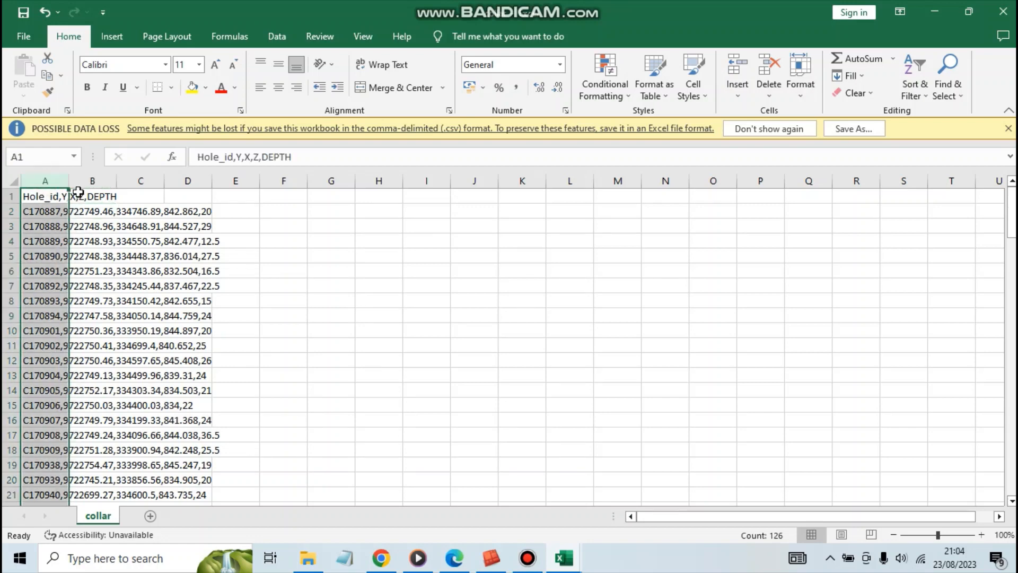
pyautogui.click(281, 256)
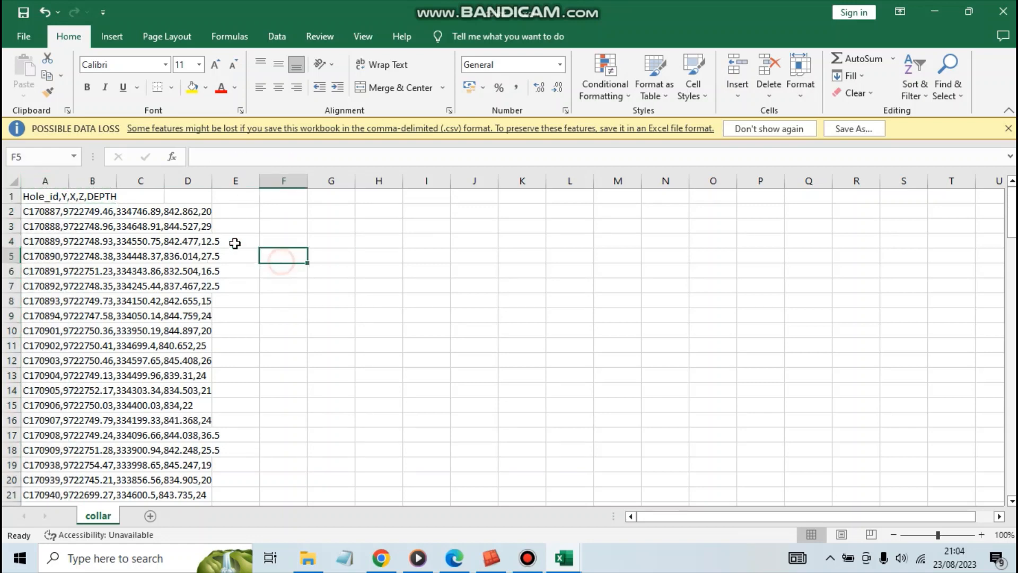
pyautogui.click(48, 183)
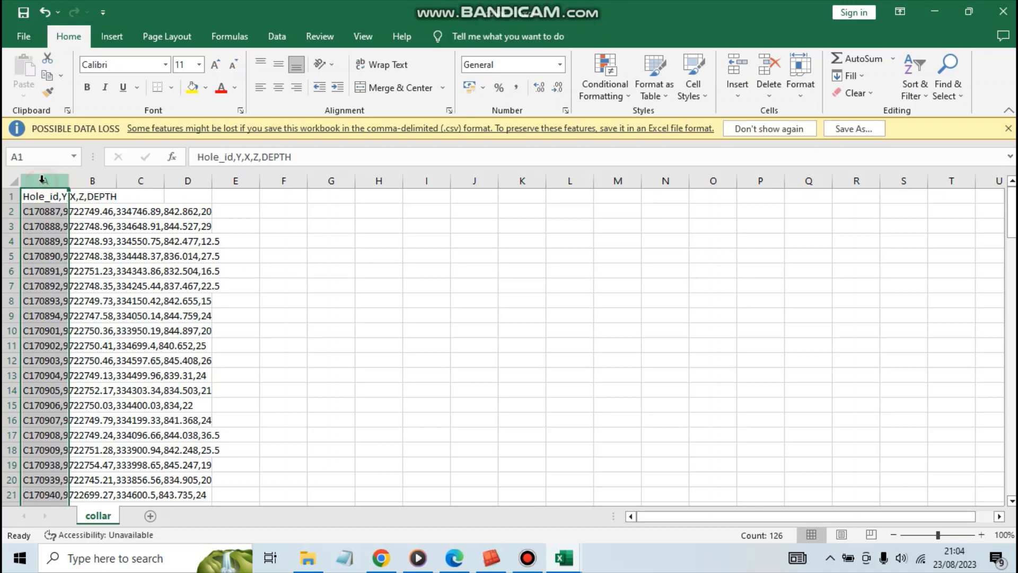
pyautogui.click(279, 40)
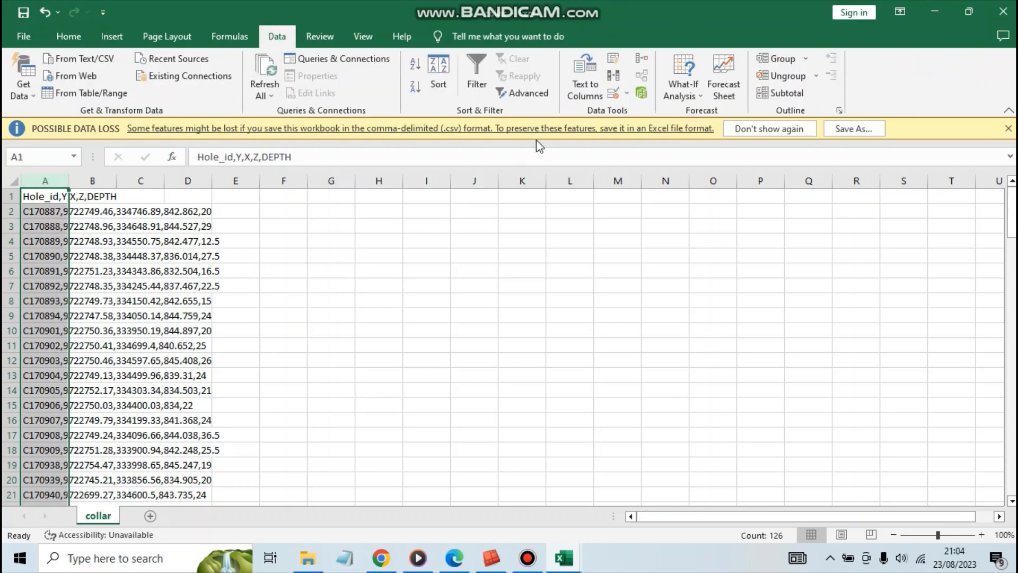
pyautogui.click(585, 93)
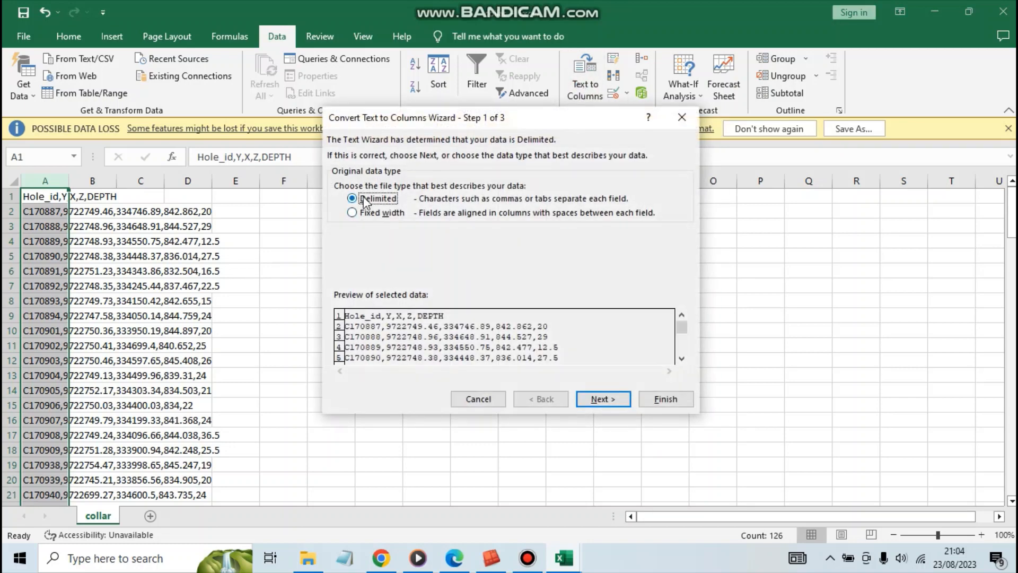
pyautogui.click(592, 401)
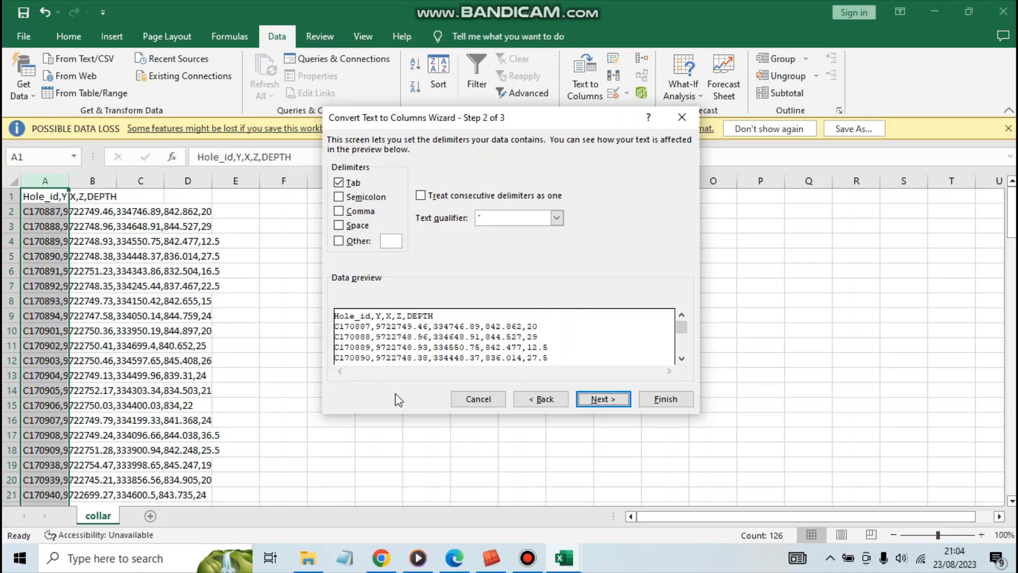
pyautogui.click(479, 399)
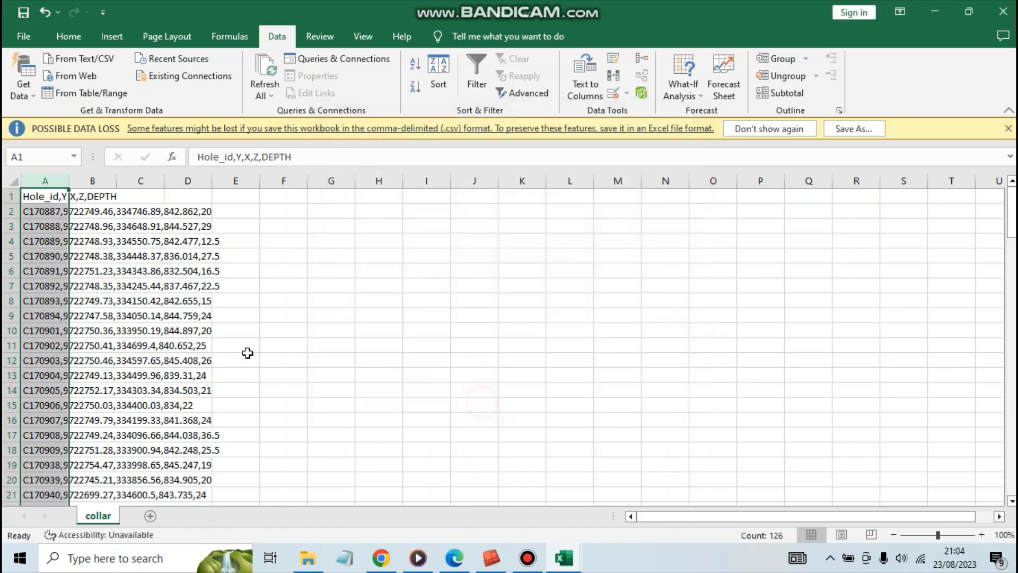
# Widen columns A to C of the collar sheet to one equal width.
pyautogui.click(240, 347)
pyautogui.click(58, 240)
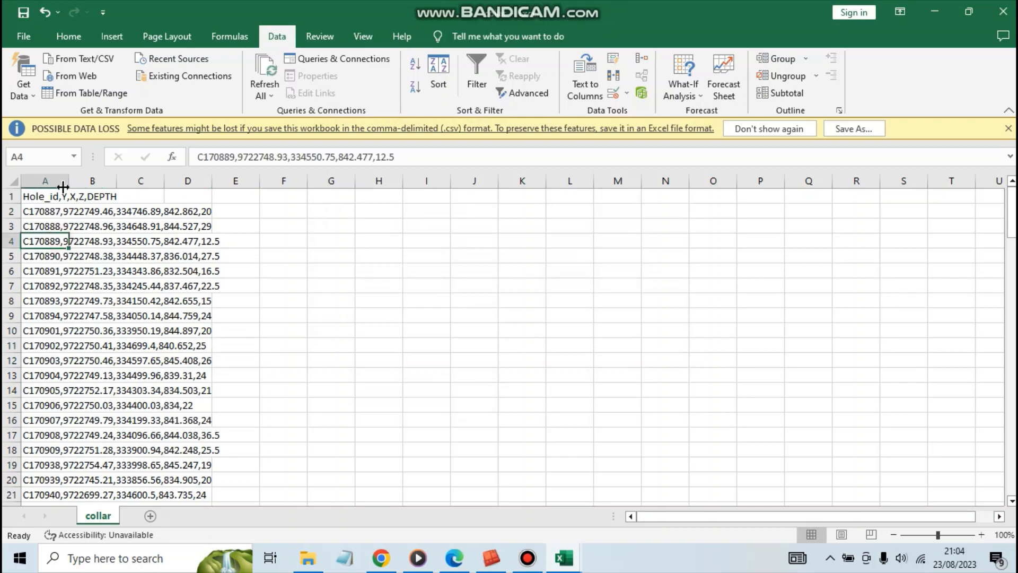
pyautogui.click(57, 180)
pyautogui.moveTo(157, 185)
pyautogui.mouseDown()
pyautogui.moveTo(122, 180)
pyautogui.moveTo(136, 182)
pyautogui.mouseUp()
pyautogui.click(403, 290)
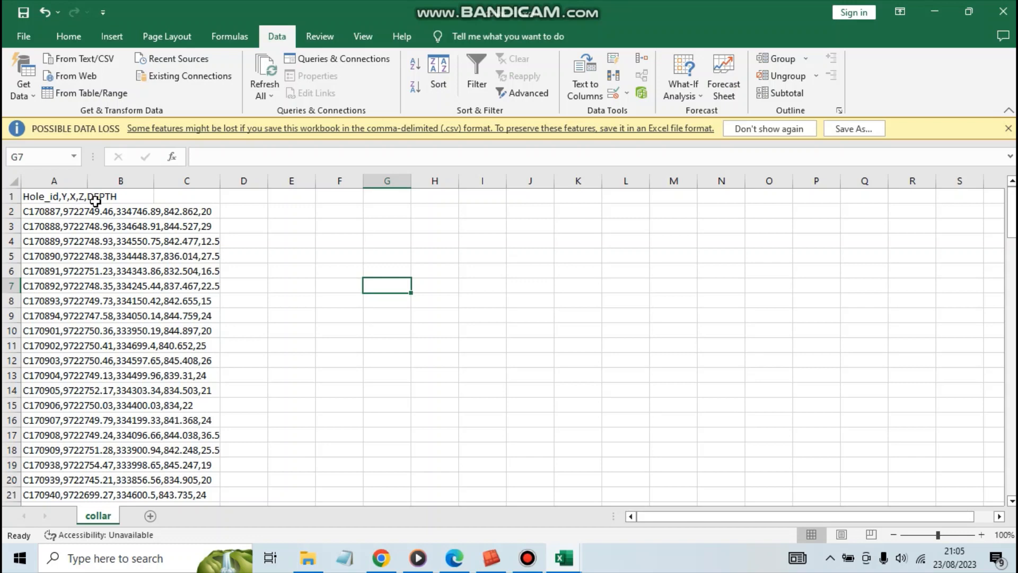
pyautogui.click(277, 268)
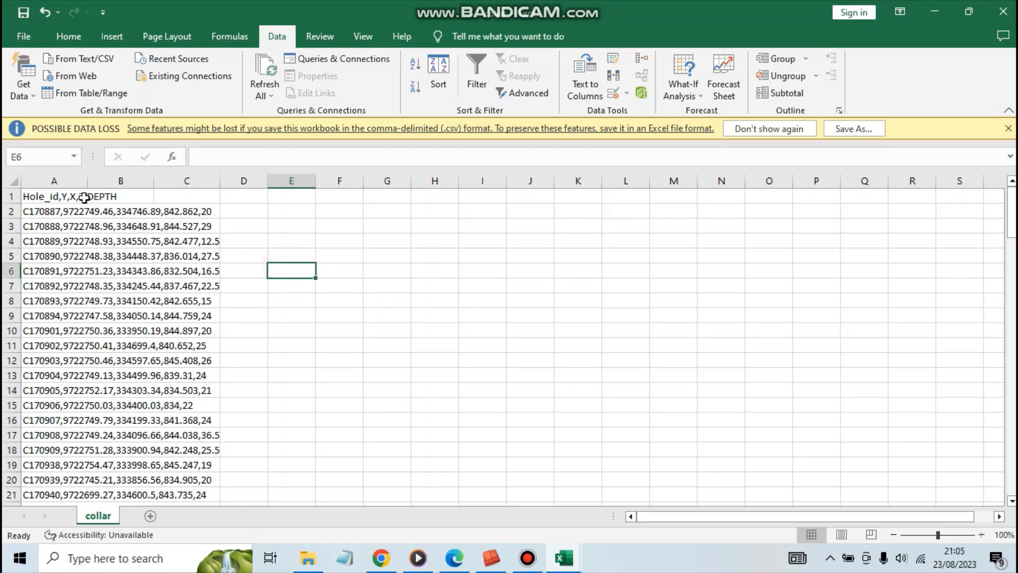
# Split the collar sheet's column A into separate columns with Text to Columns, adding Comma as a delimiter and keeping the General format.
pyautogui.click(40, 180)
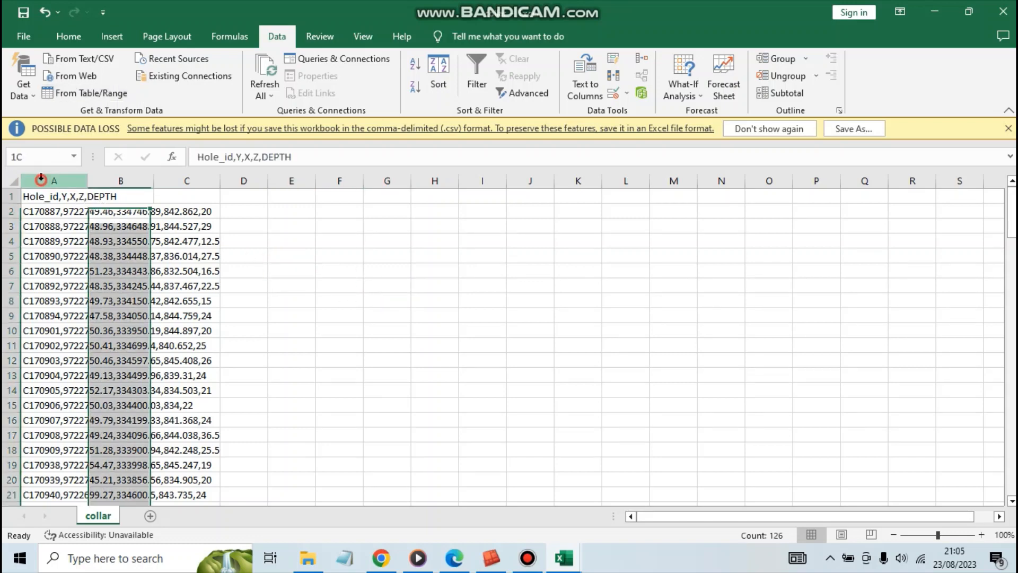
pyautogui.click(585, 90)
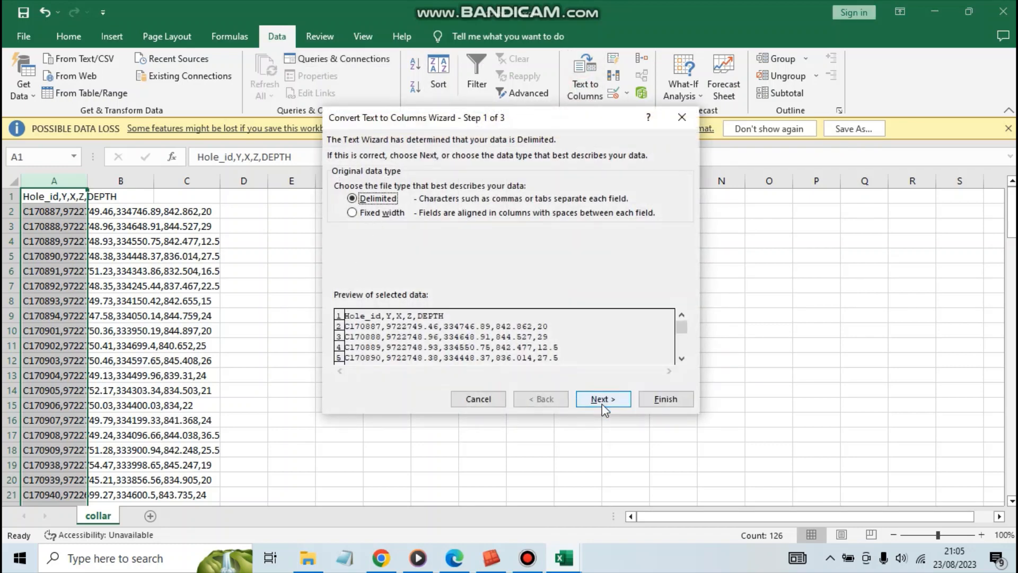
pyautogui.click(603, 402)
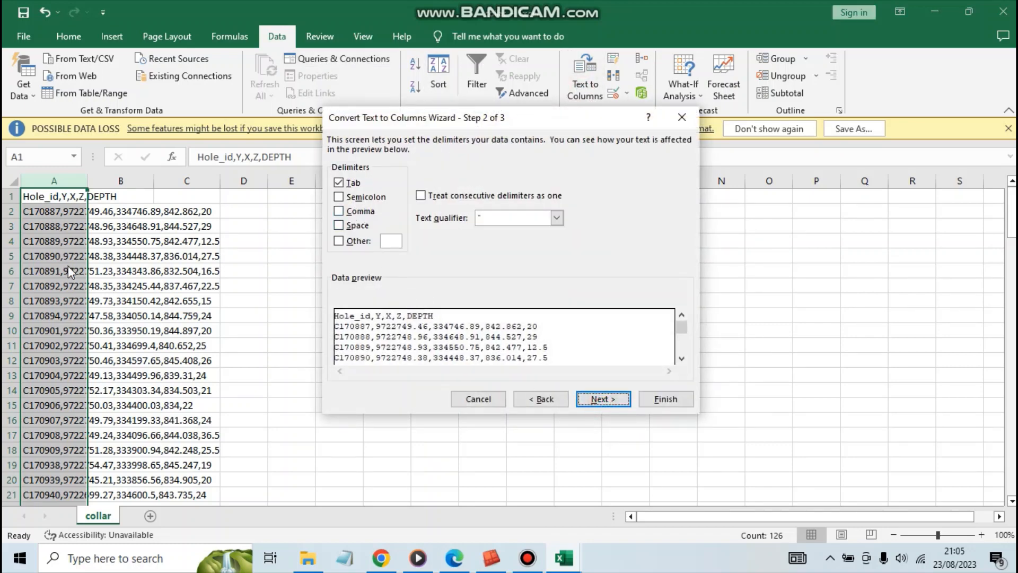
pyautogui.click(339, 211)
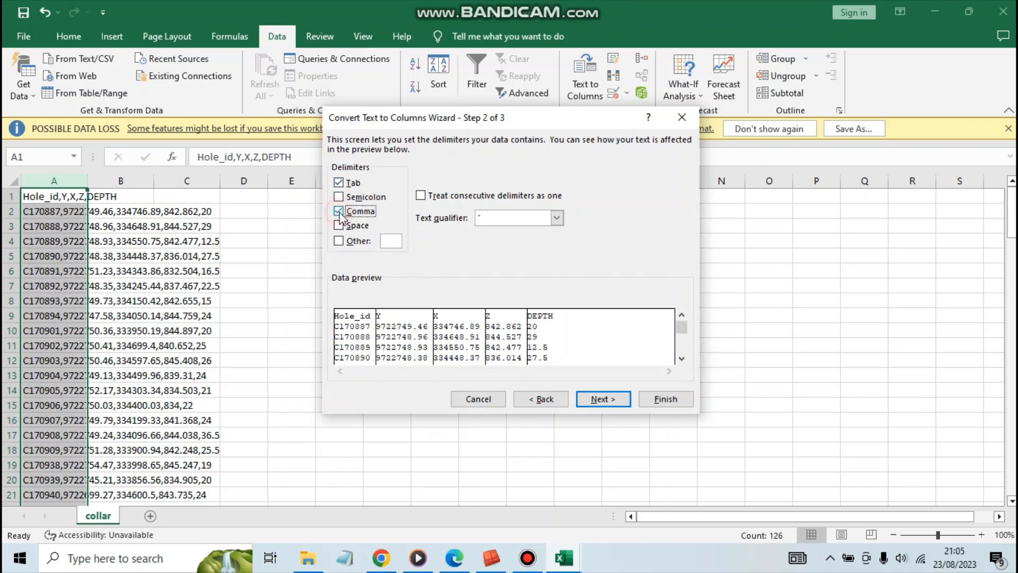
pyautogui.click(595, 399)
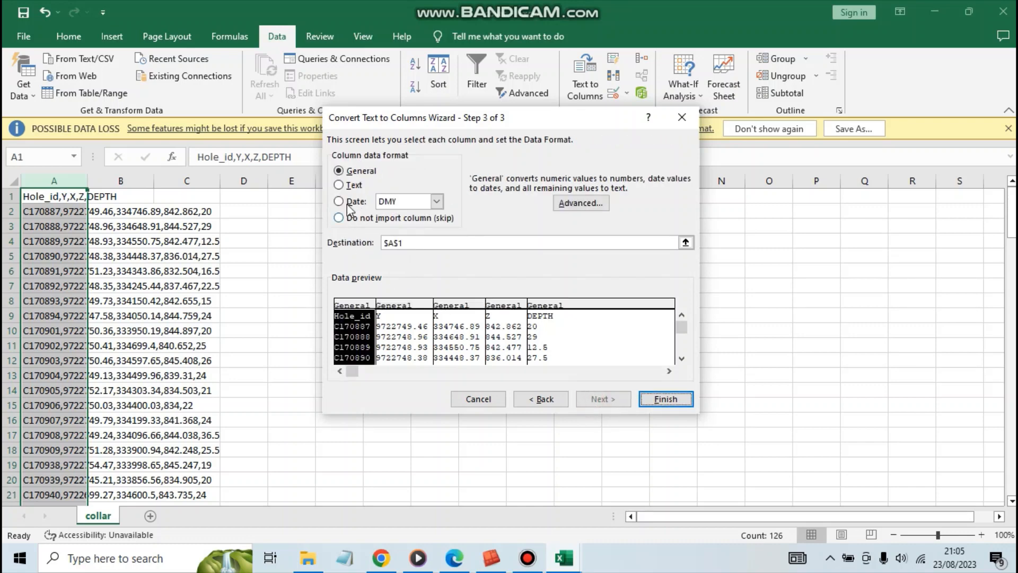
pyautogui.click(664, 401)
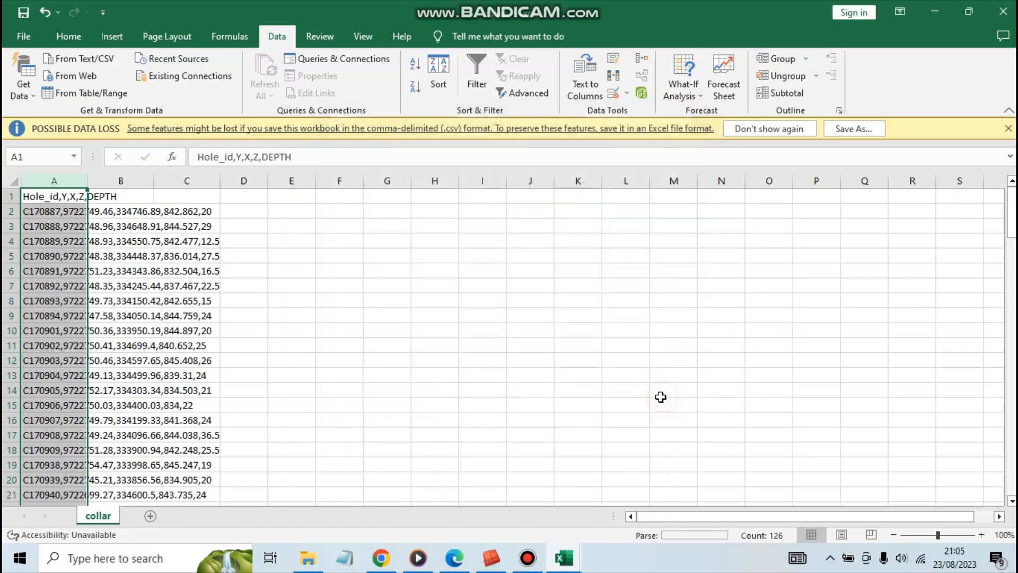
pyautogui.click(371, 314)
# Centre the contents of all cells in the collar sheet.
pyautogui.click(11, 182)
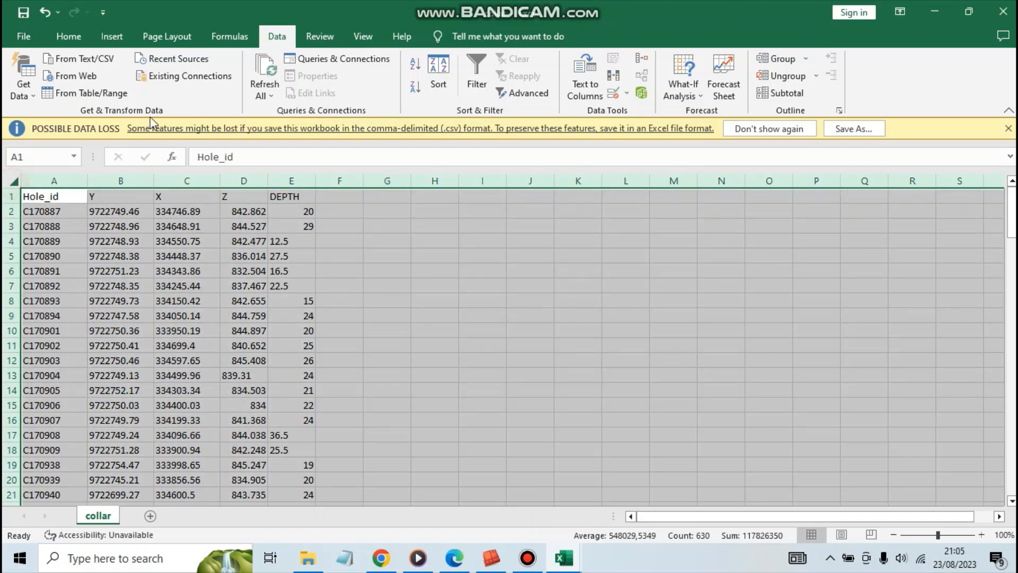
pyautogui.click(68, 36)
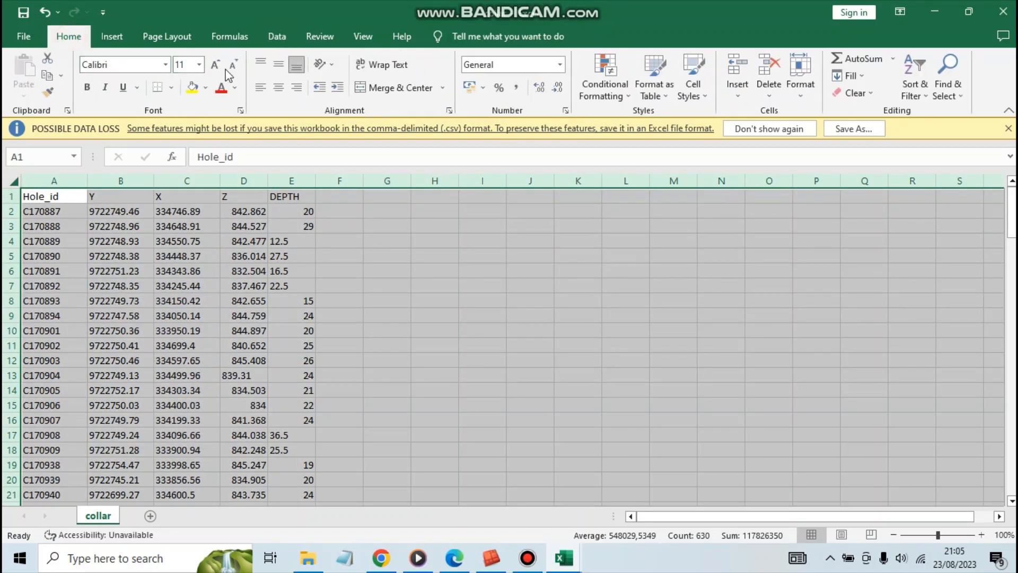
pyautogui.click(278, 87)
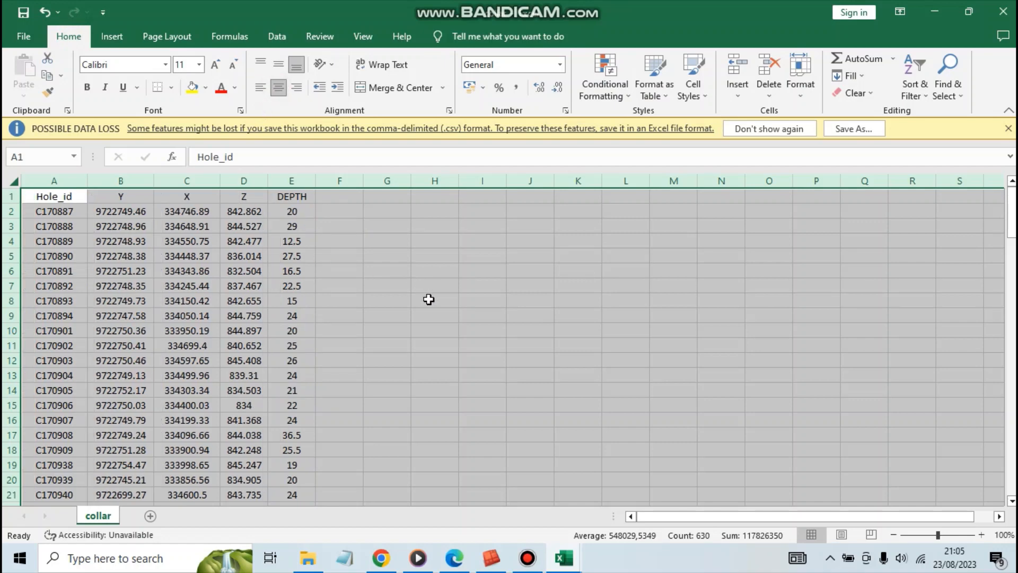
pyautogui.click(367, 300)
# Review the split collar table, including its header row and the Hole_id, Y and X values of the holes.
pyautogui.scroll(-5, 151, 320)
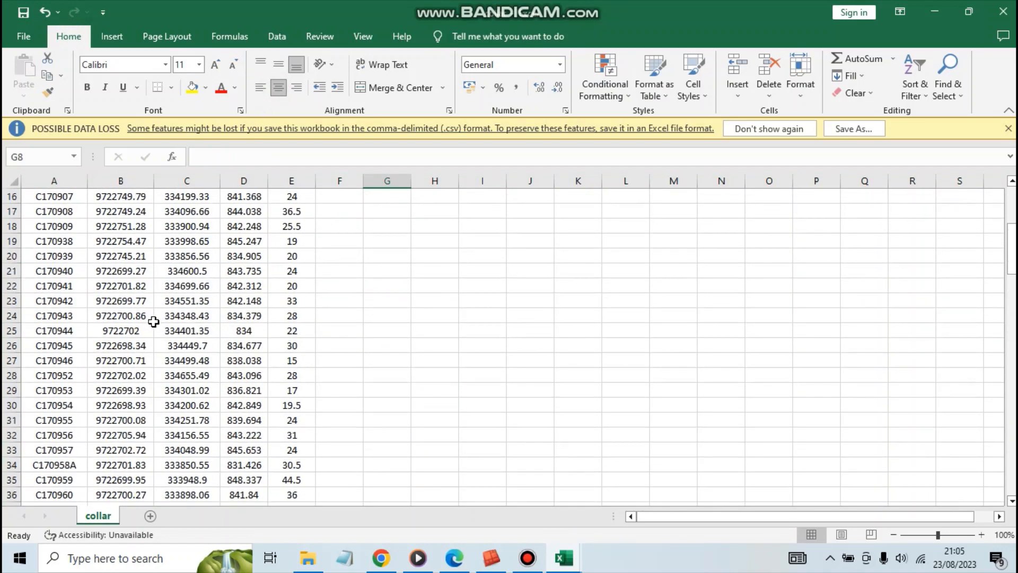
pyautogui.scroll(5, 153, 321)
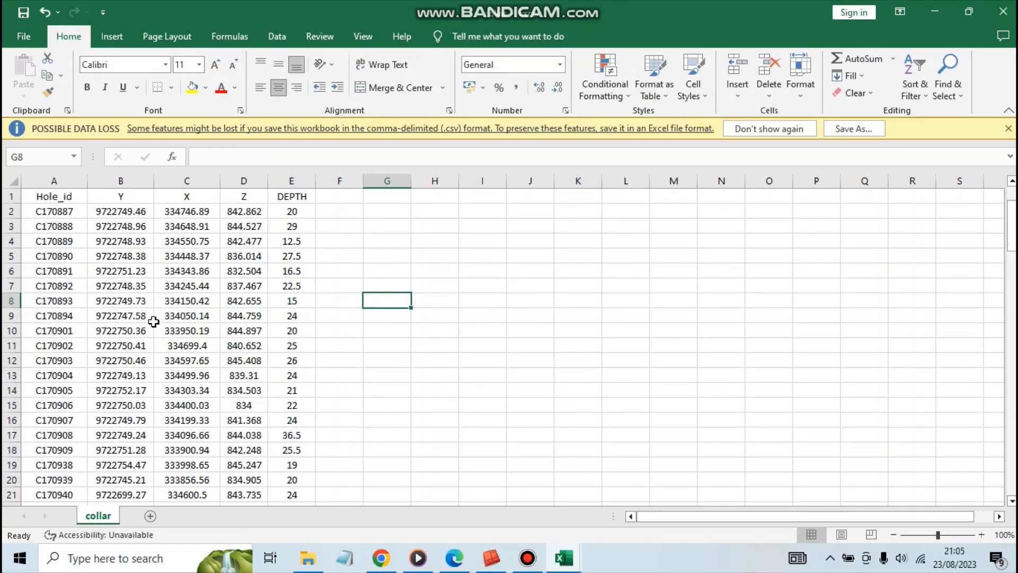
pyautogui.click(13, 196)
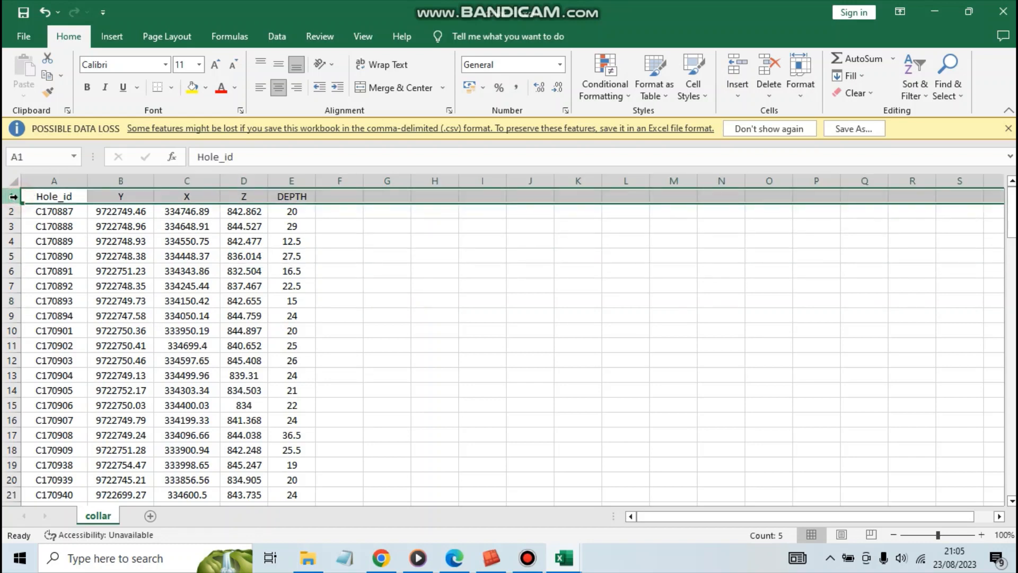
pyautogui.click(61, 215)
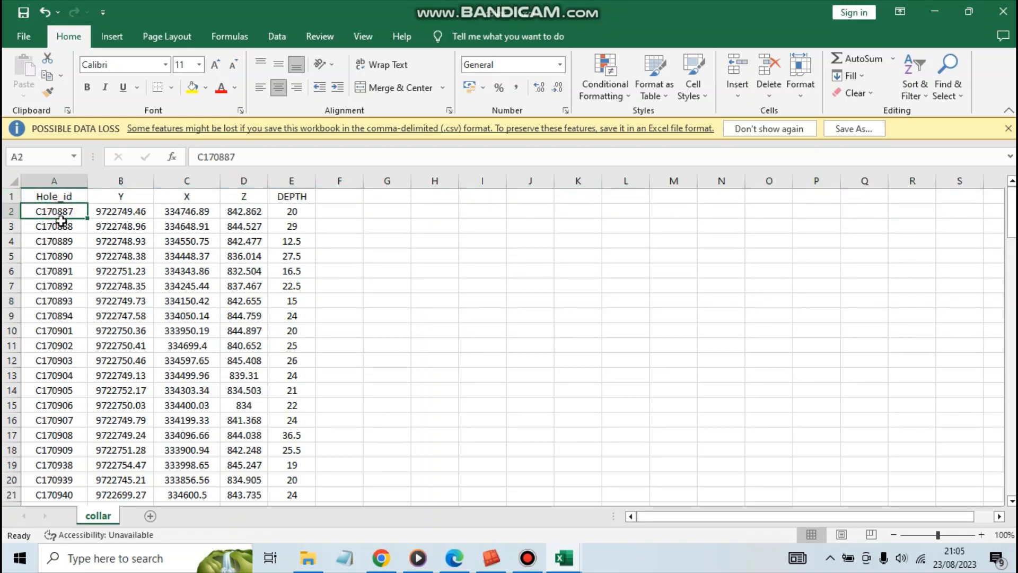
pyautogui.click(63, 226)
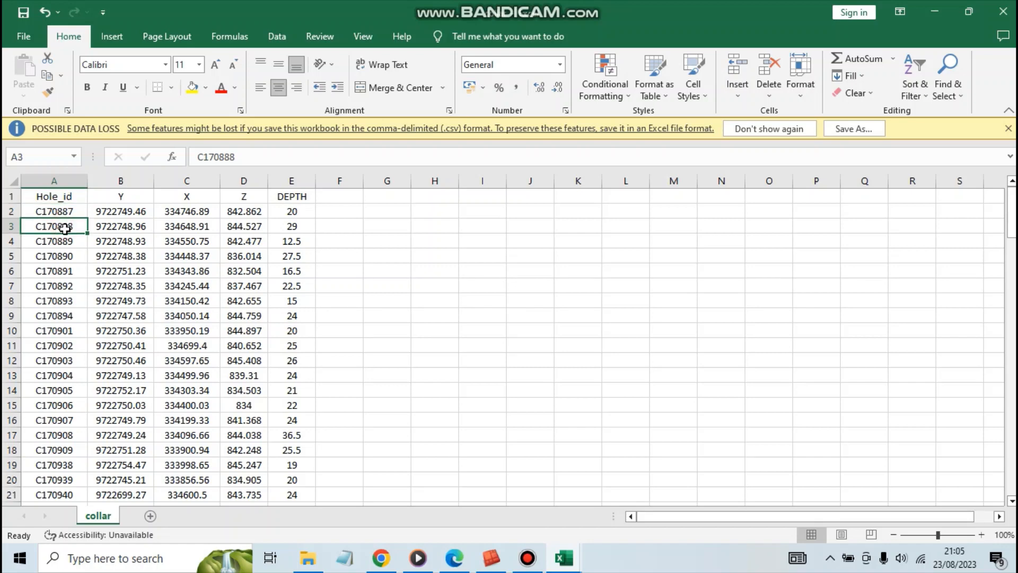
pyautogui.click(98, 229)
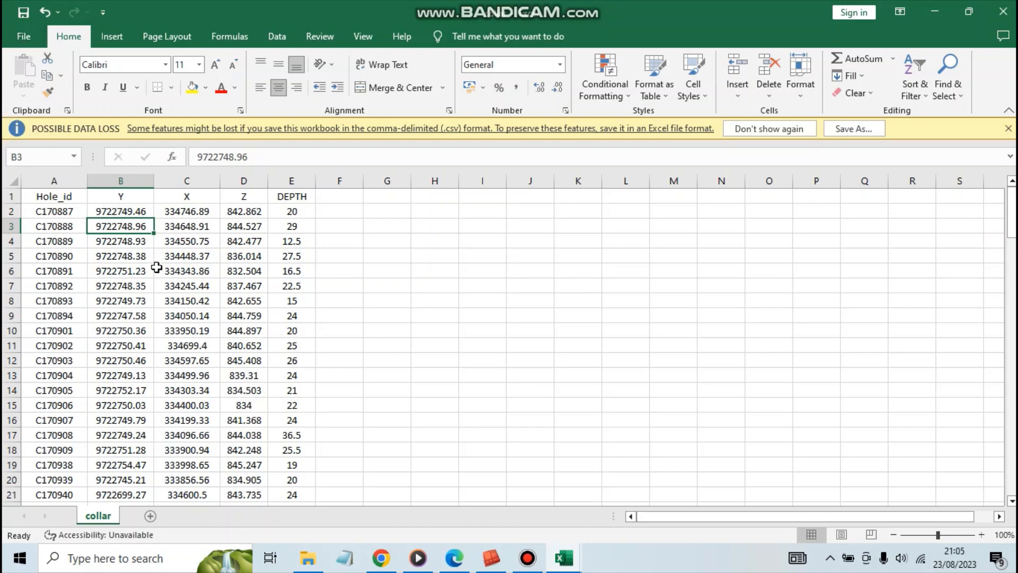
pyautogui.click(198, 287)
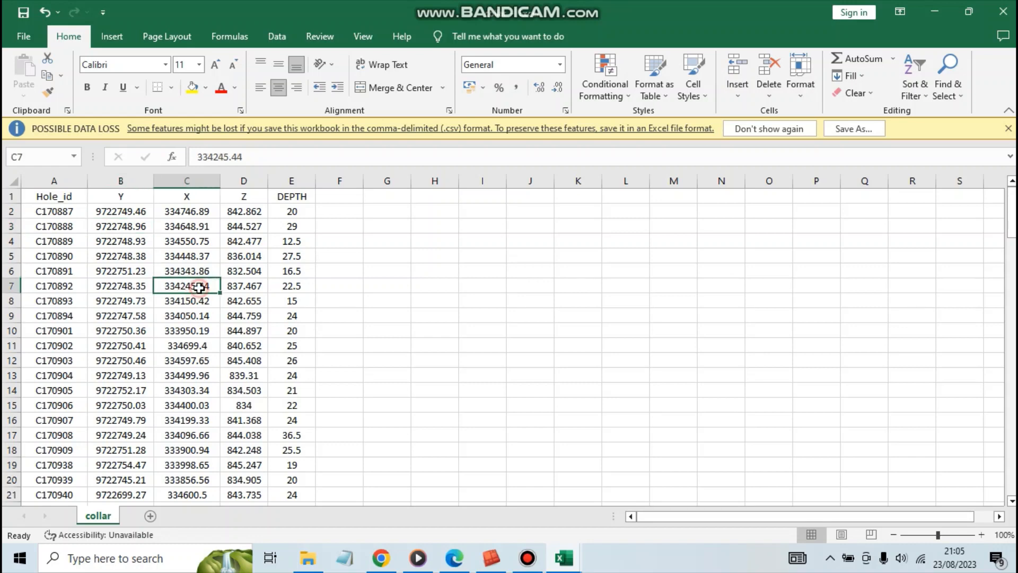
pyautogui.click(62, 212)
pyautogui.click(64, 226)
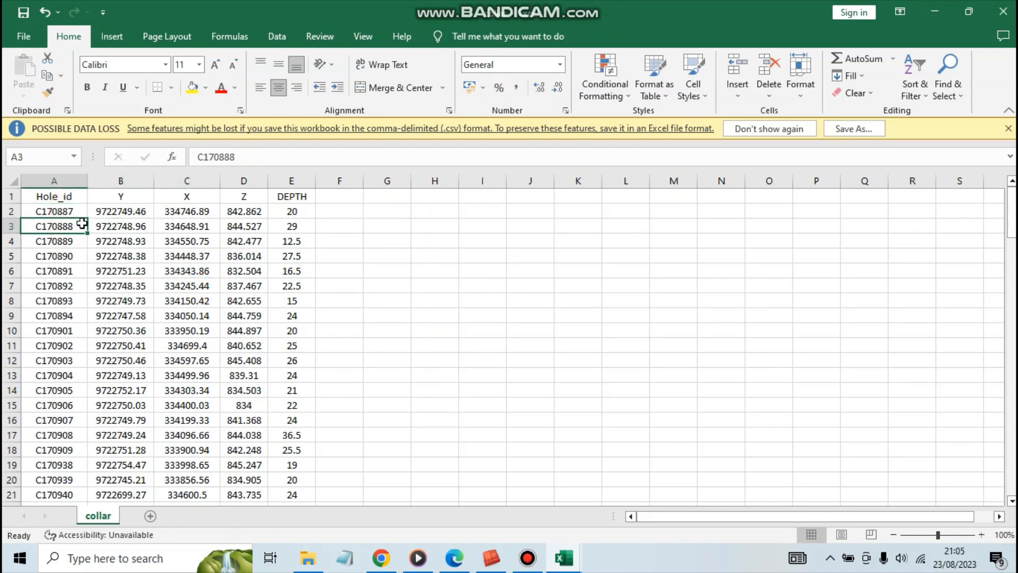
pyautogui.scroll(-1, 89, 231)
pyautogui.scroll(1, 89, 231)
# Examine the collar table's Y and DEPTH values for holes C170891 to C170894 and its Hole_id column.
pyautogui.click(130, 316)
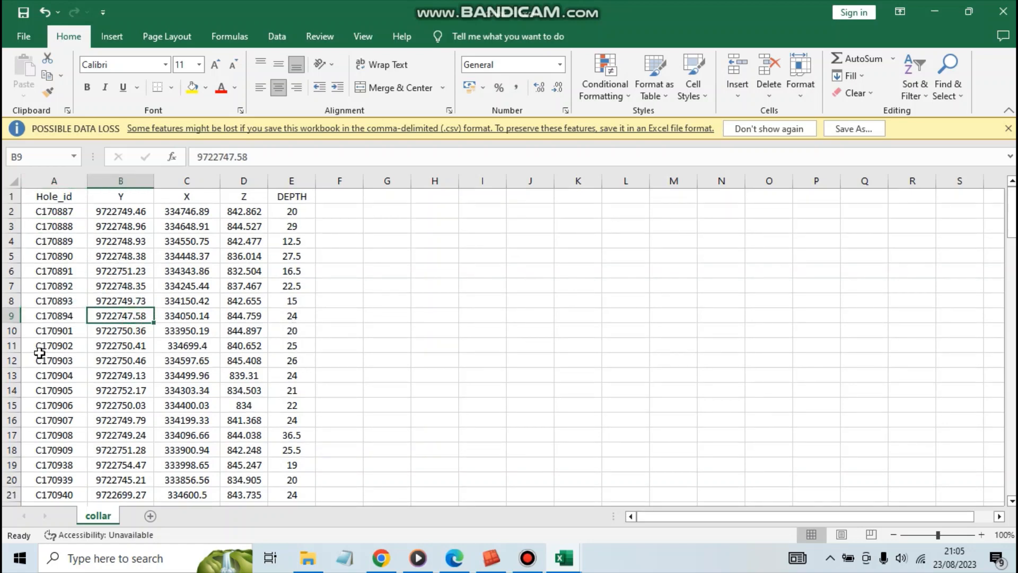
pyautogui.click(295, 270)
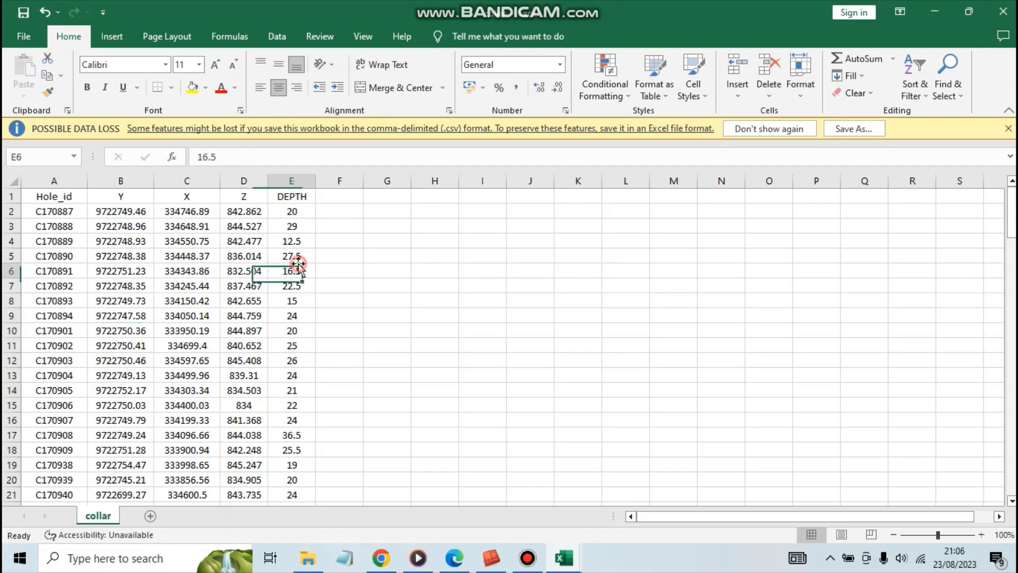
pyautogui.click(301, 288)
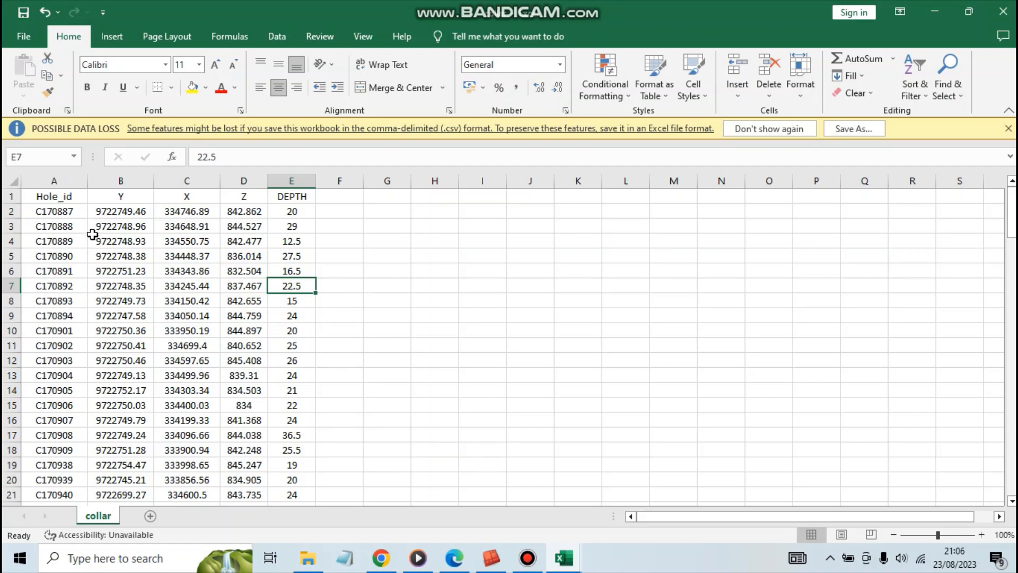
pyautogui.click(74, 212)
pyautogui.click(66, 198)
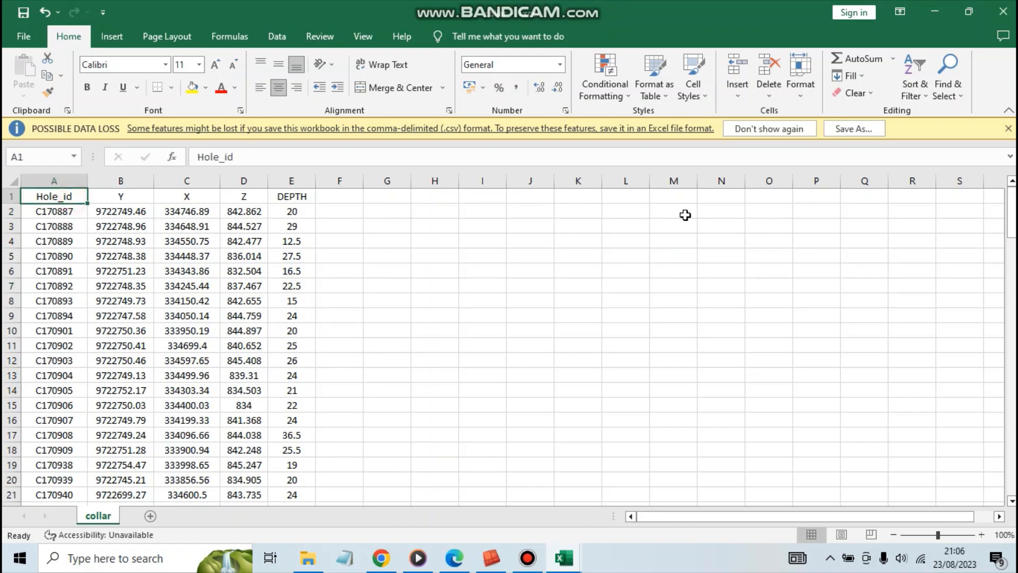
pyautogui.click(720, 211)
# Close collar.csv without saving the changes and reopen it from the Training SURPAC Database folder.
pyautogui.click(1002, 11)
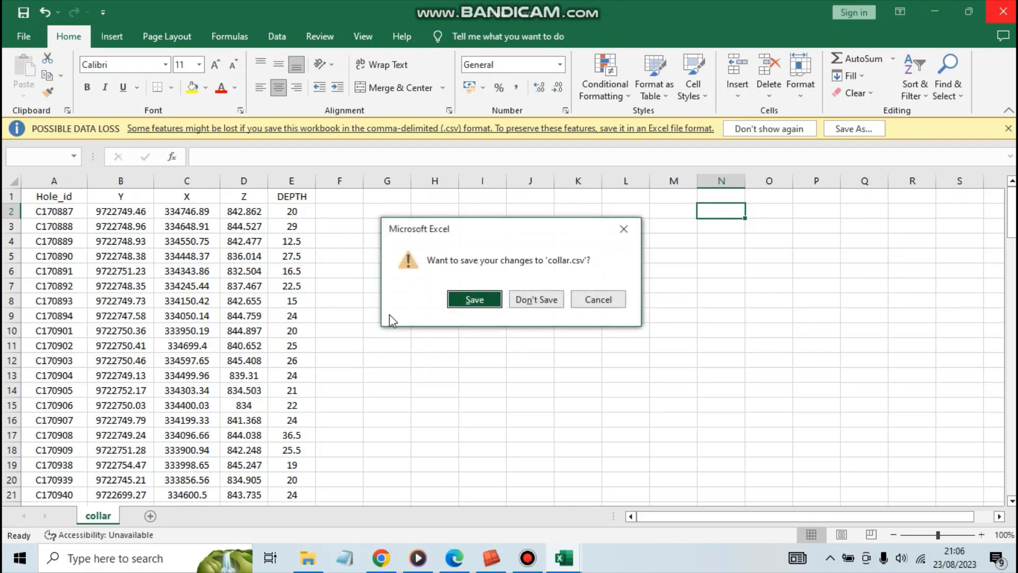
pyautogui.click(525, 300)
pyautogui.click(933, 12)
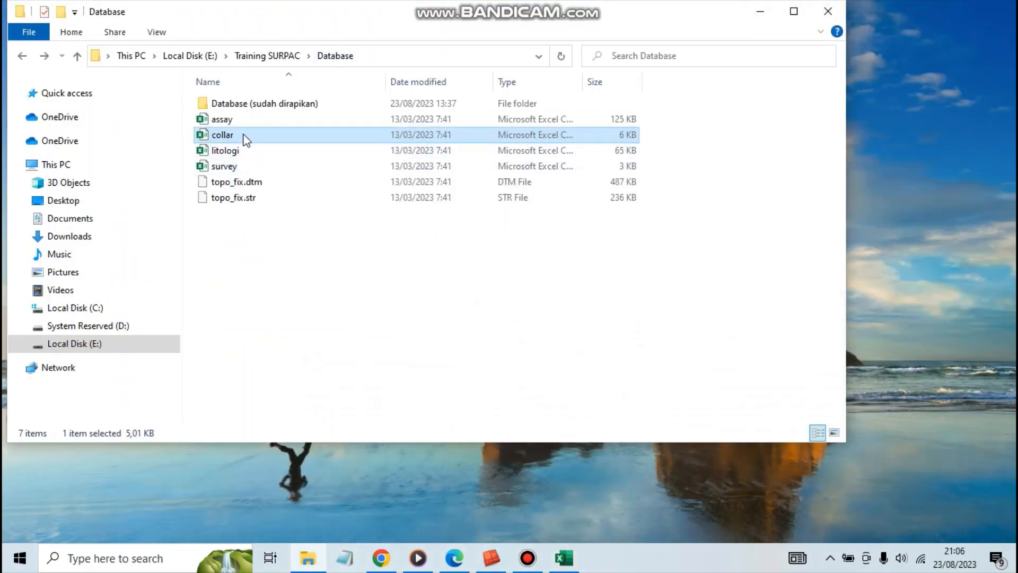
pyautogui.doubleClick(245, 140)
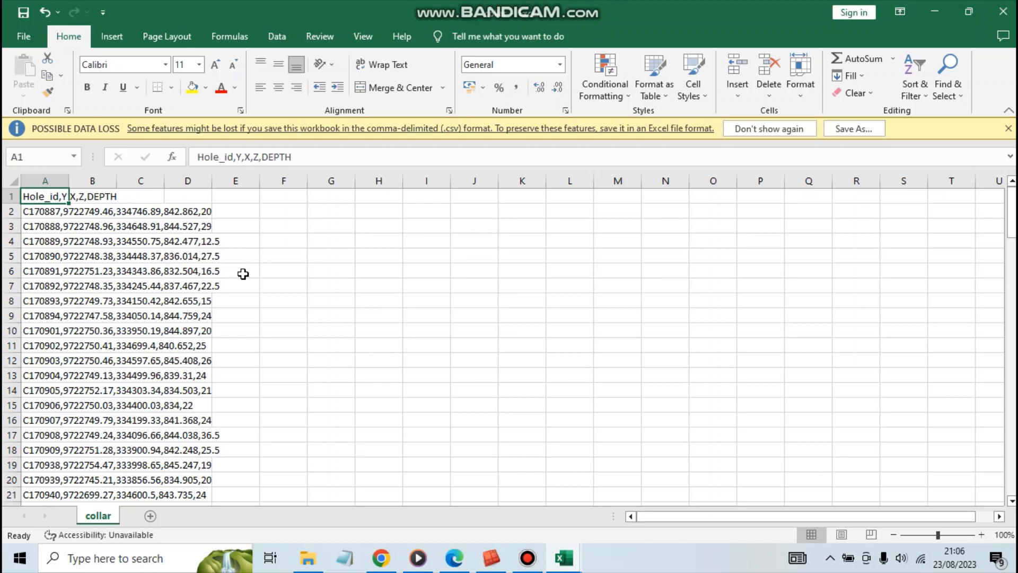
# Examine the reopened collar sheet's comma-separated rows from row 6 down to row 18.
pyautogui.click(245, 272)
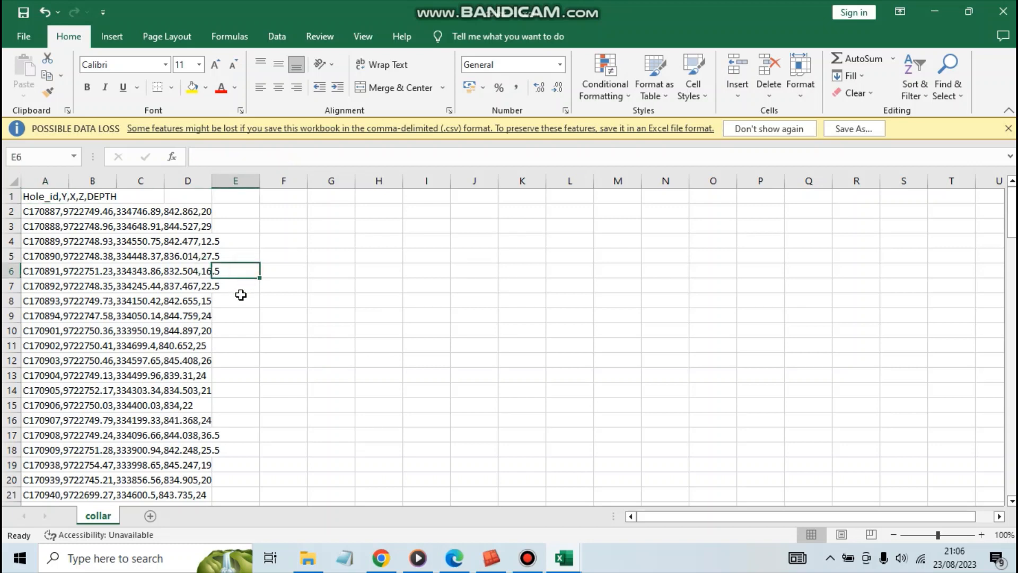
pyautogui.click(237, 302)
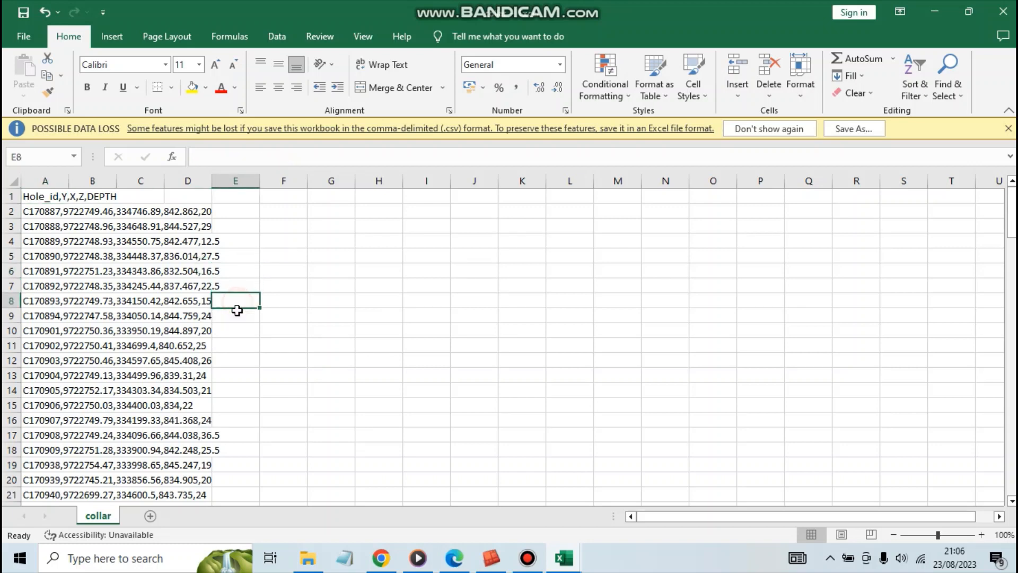
pyautogui.click(232, 327)
pyautogui.click(230, 358)
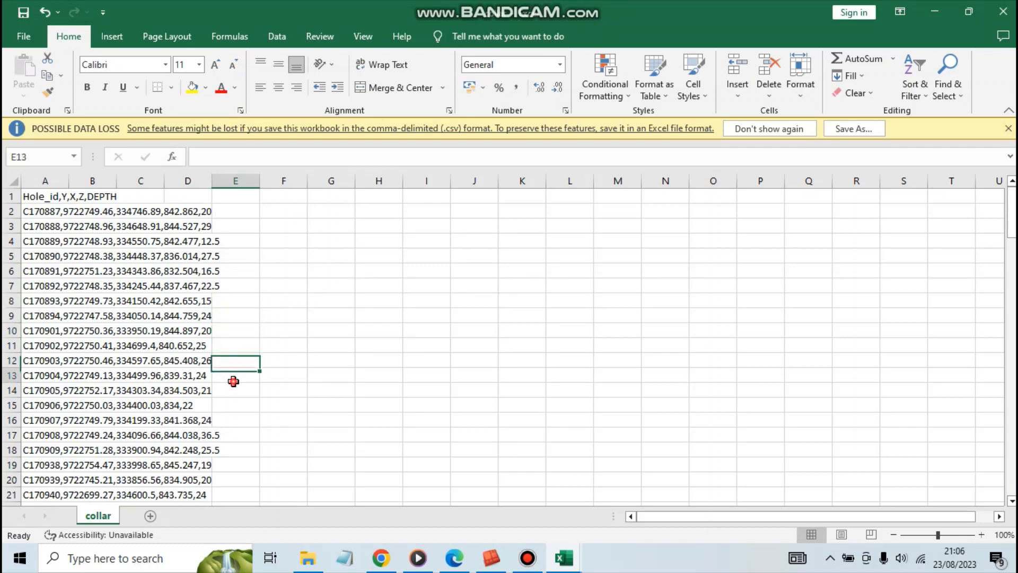
pyautogui.click(231, 378)
pyautogui.click(234, 405)
pyautogui.click(236, 421)
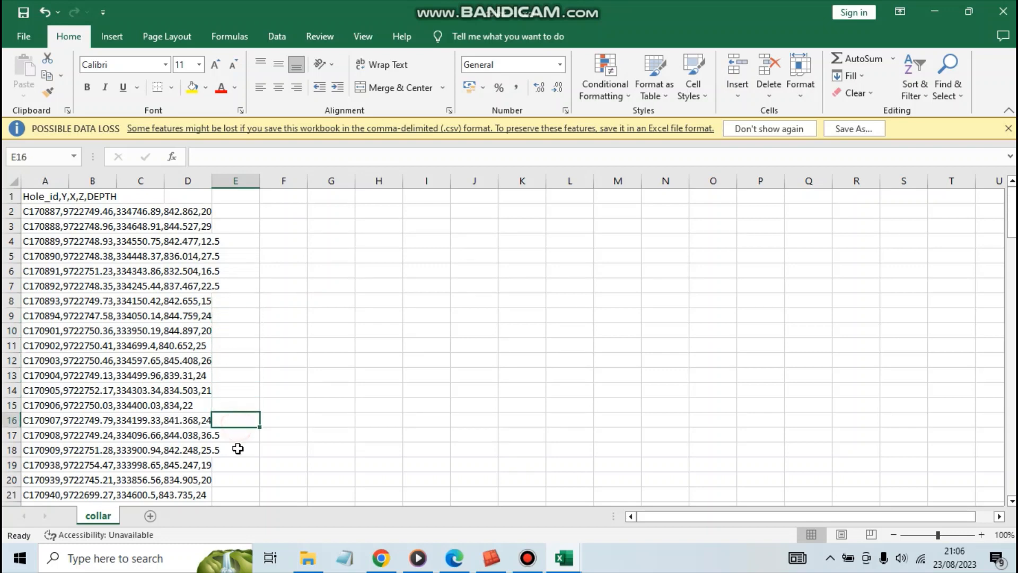
pyautogui.click(237, 450)
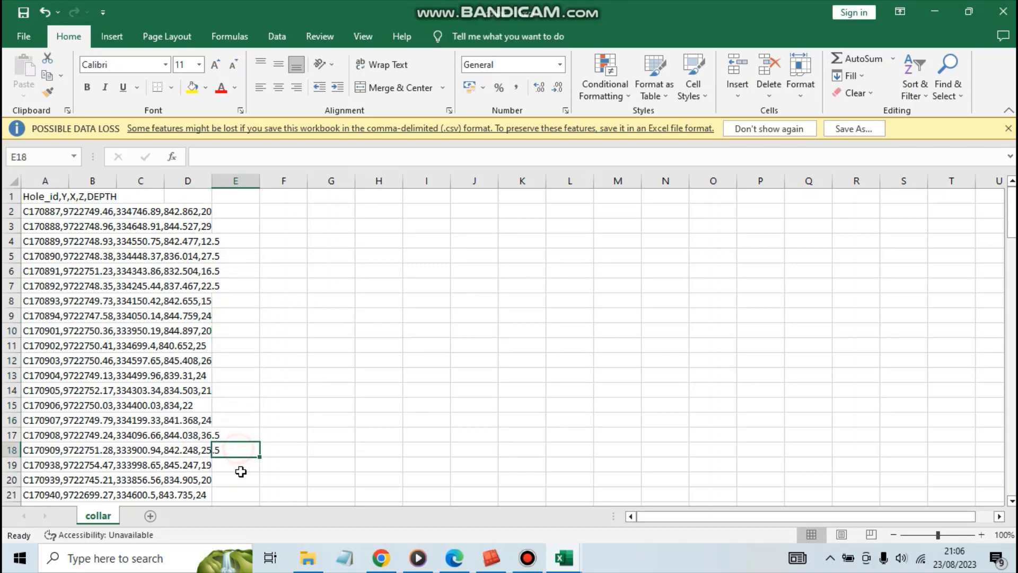
# Check the Office display language and authoring language entries in the program's language options.
pyautogui.click(19, 42)
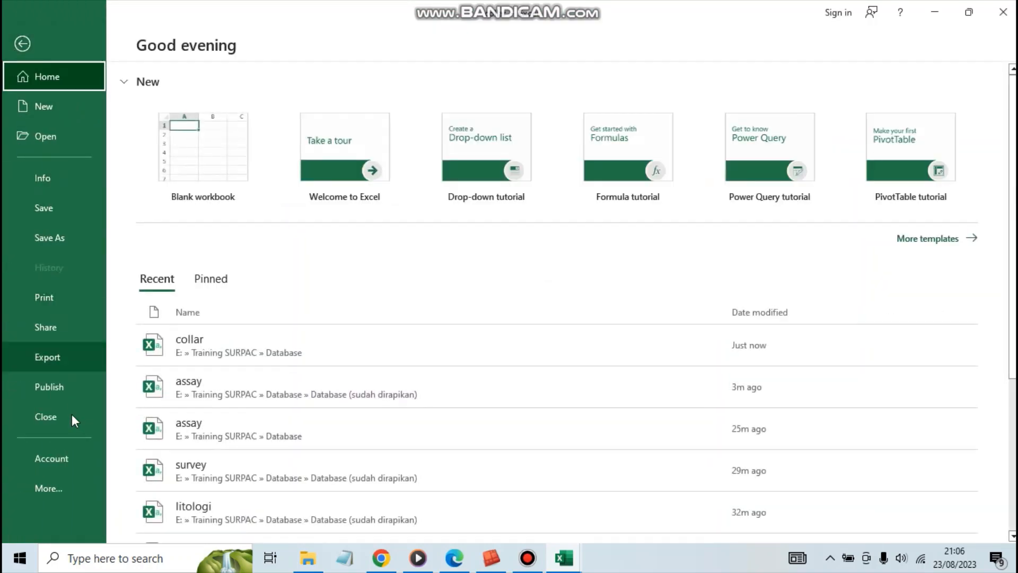
pyautogui.click(53, 498)
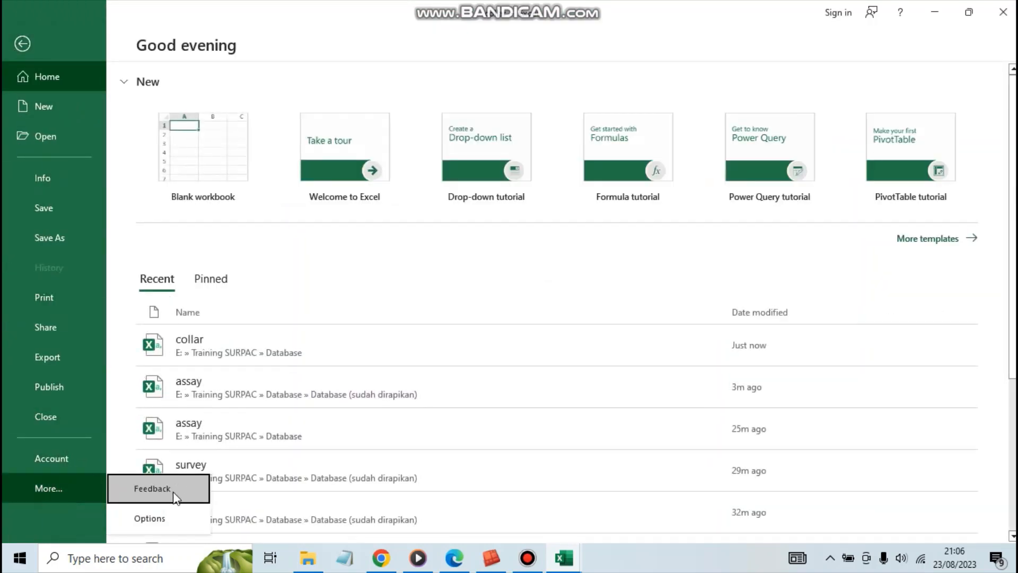
pyautogui.click(153, 519)
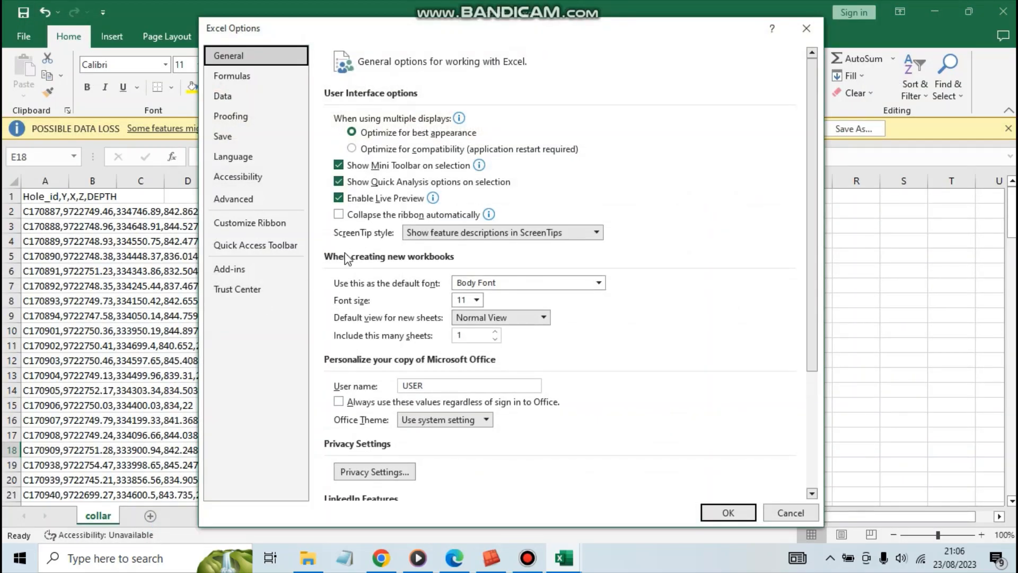
pyautogui.click(243, 158)
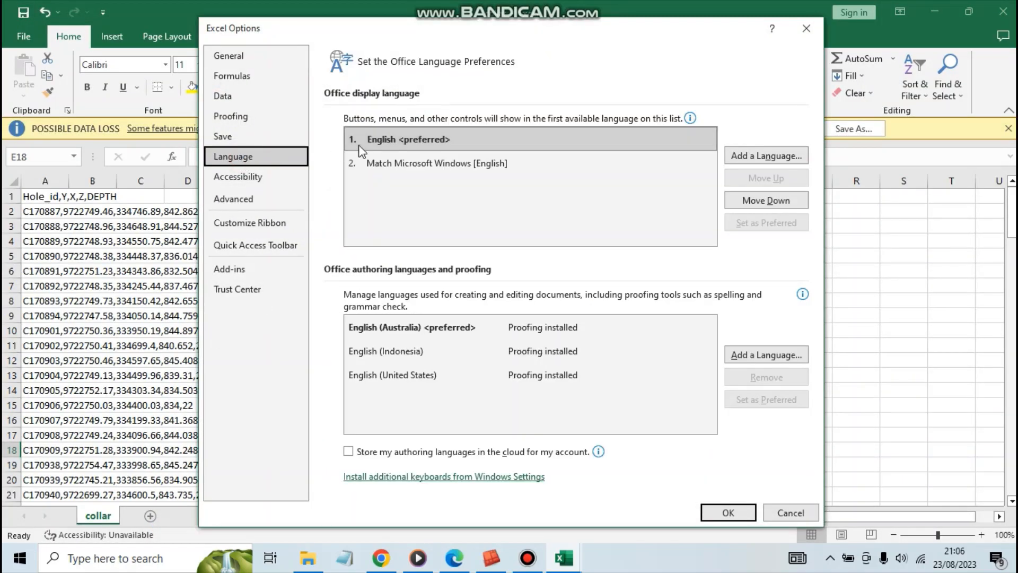
pyautogui.click(412, 164)
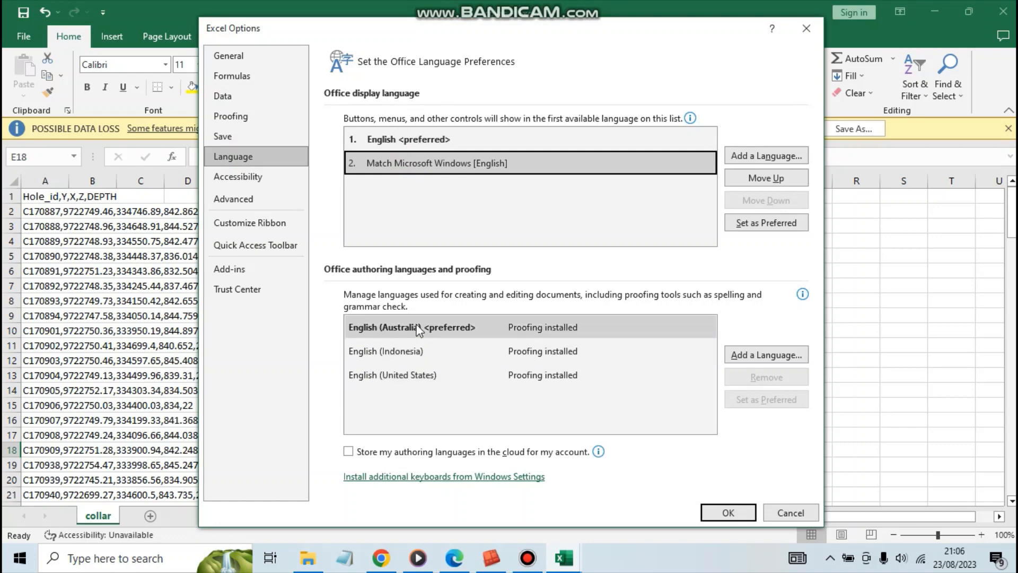
pyautogui.click(403, 328)
pyautogui.click(413, 375)
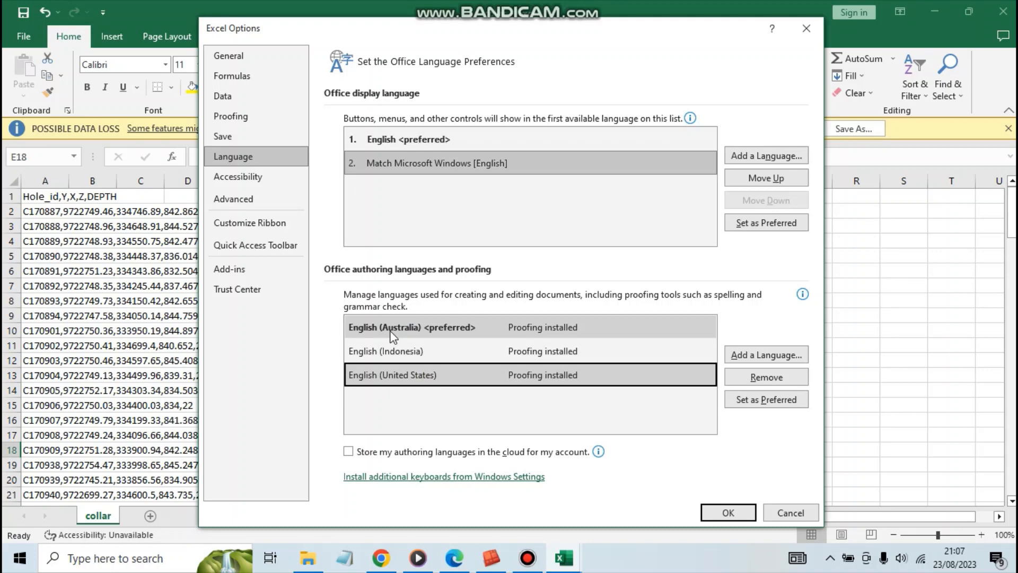
pyautogui.click(392, 330)
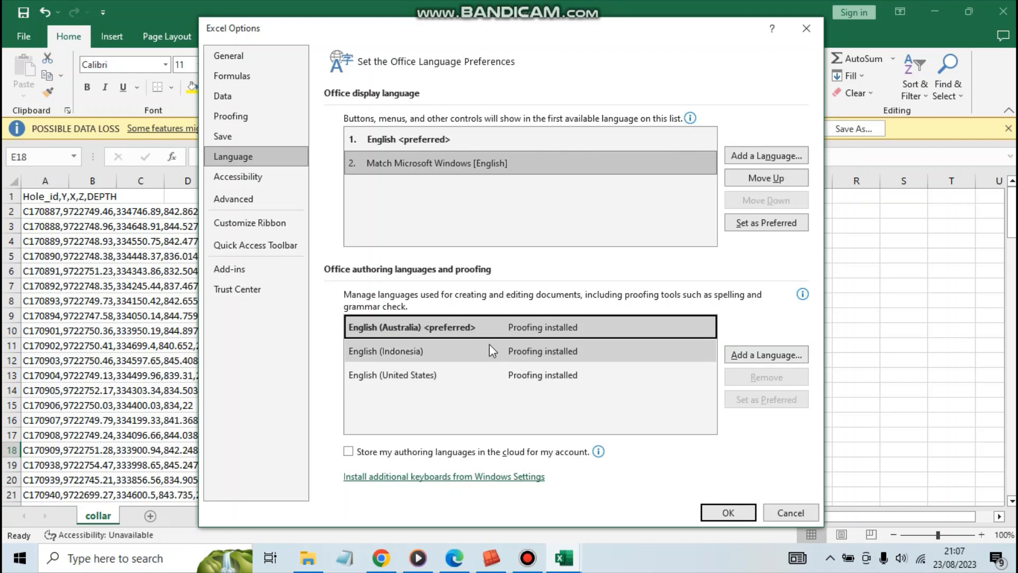
pyautogui.click(371, 139)
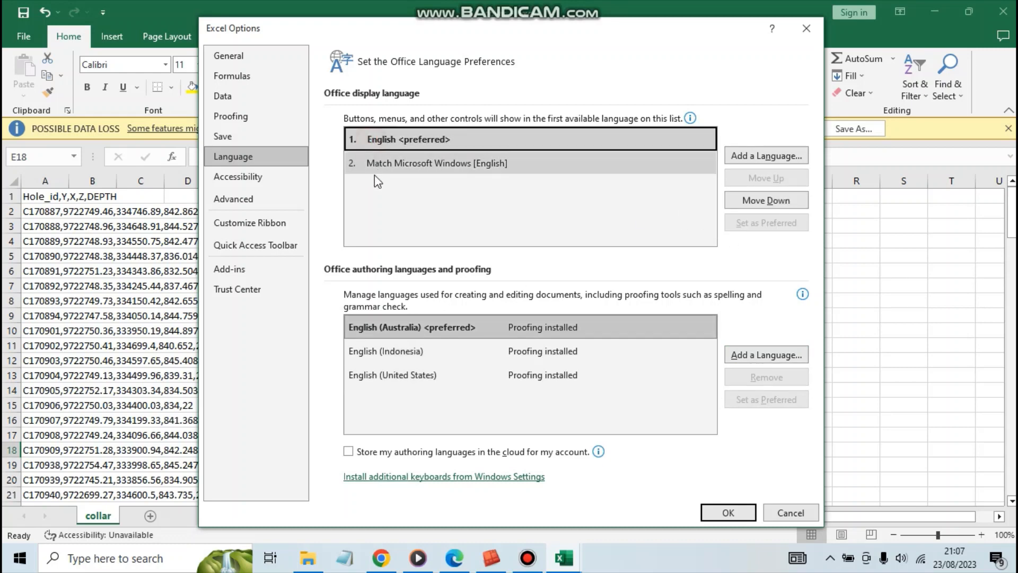
pyautogui.click(727, 513)
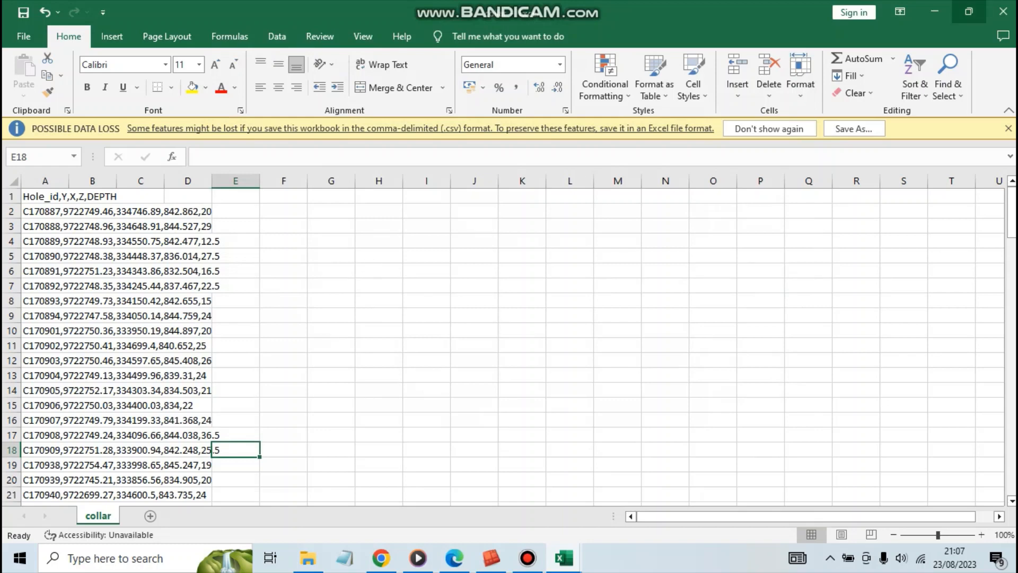
# Examine the collar sheet's comma-separated hole records down to row 18.
pyautogui.click(97, 252)
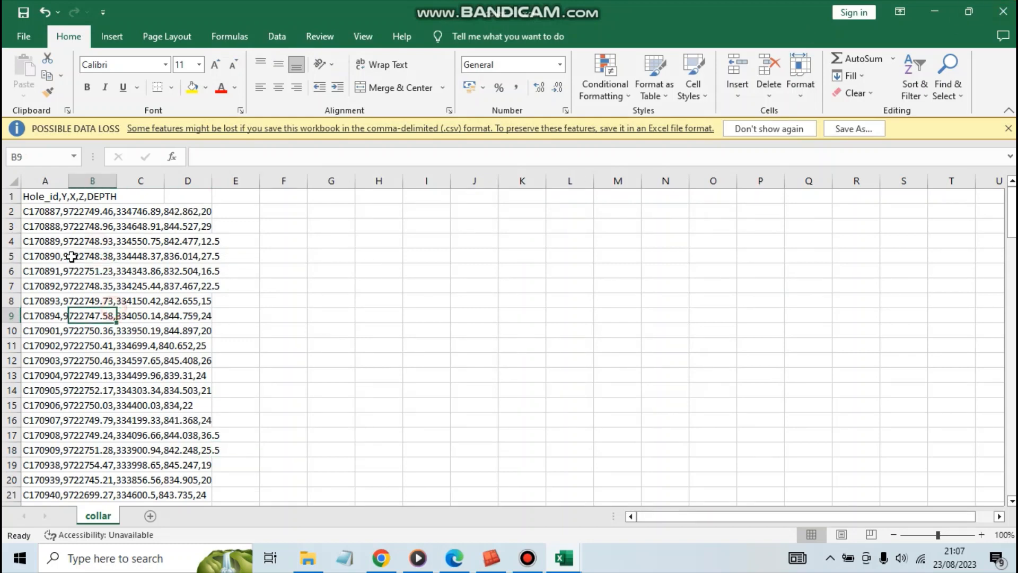
pyautogui.click(47, 268)
pyautogui.click(46, 302)
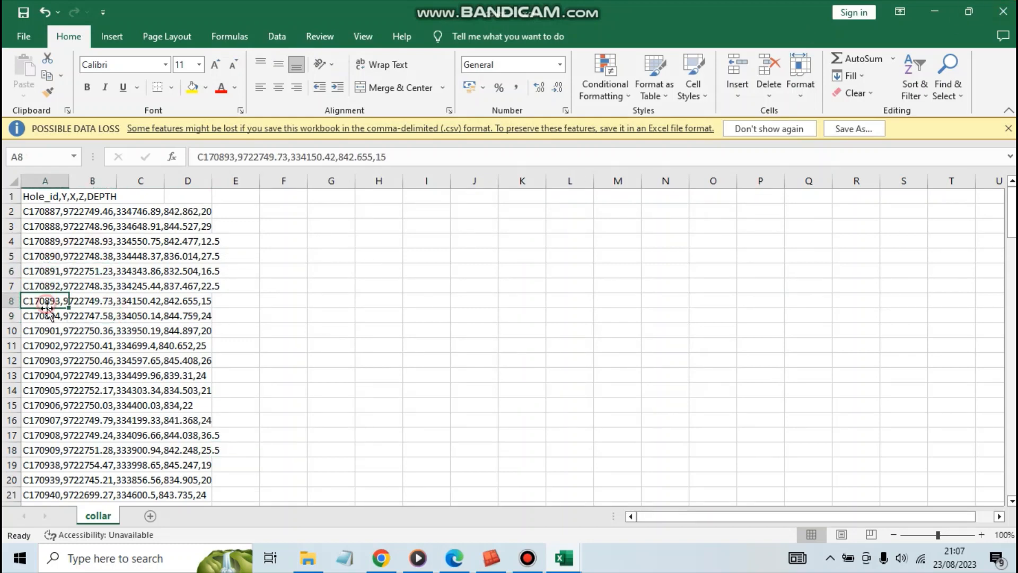
pyautogui.click(57, 347)
pyautogui.click(51, 387)
pyautogui.click(58, 420)
pyautogui.click(93, 451)
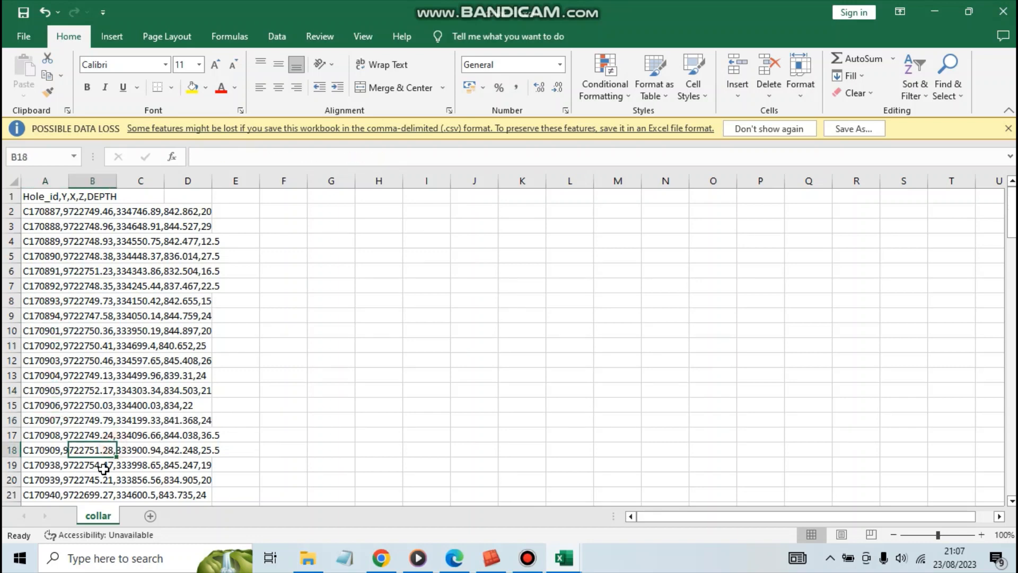
# Inspect the collar records in rows 15 to 17 and the whole of column A, which holds the unsplit data.
pyautogui.click(37, 412)
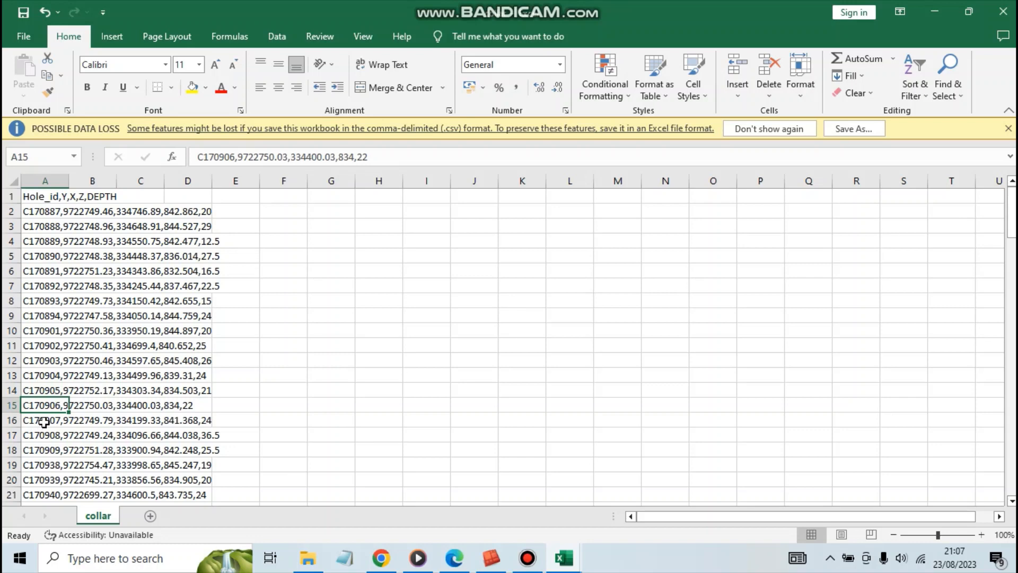
pyautogui.click(43, 421)
pyautogui.click(40, 434)
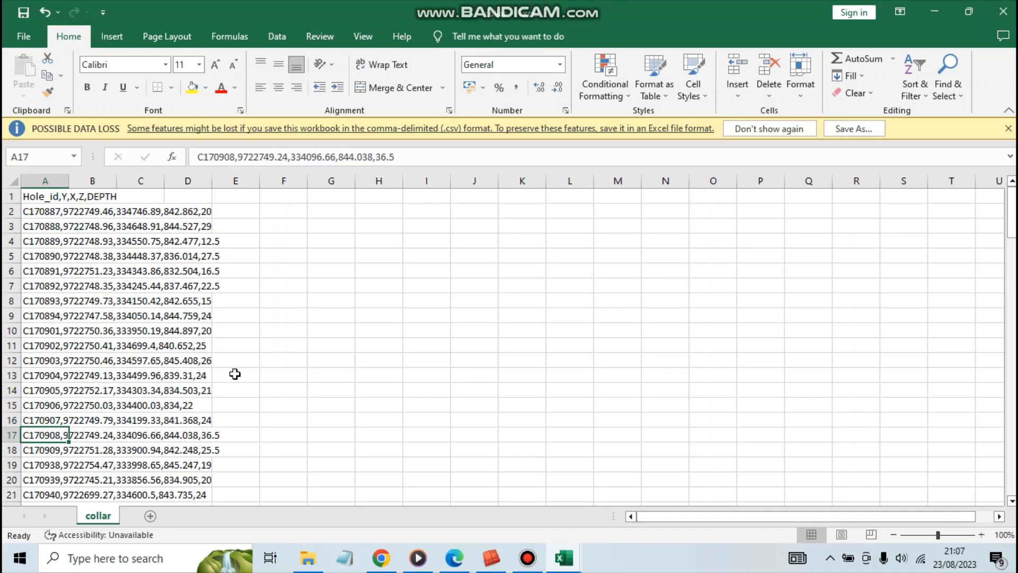
pyautogui.click(256, 365)
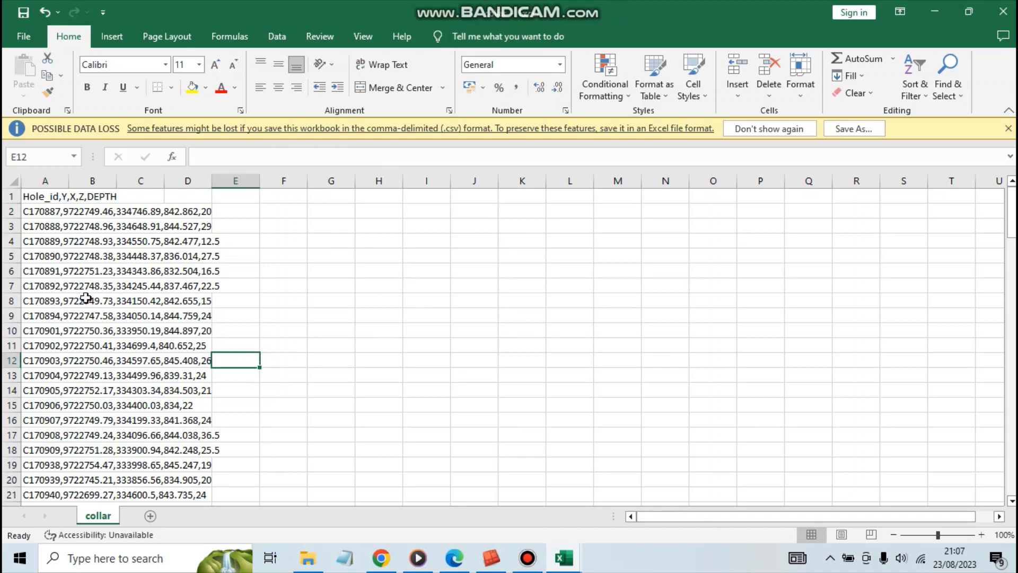
pyautogui.click(74, 240)
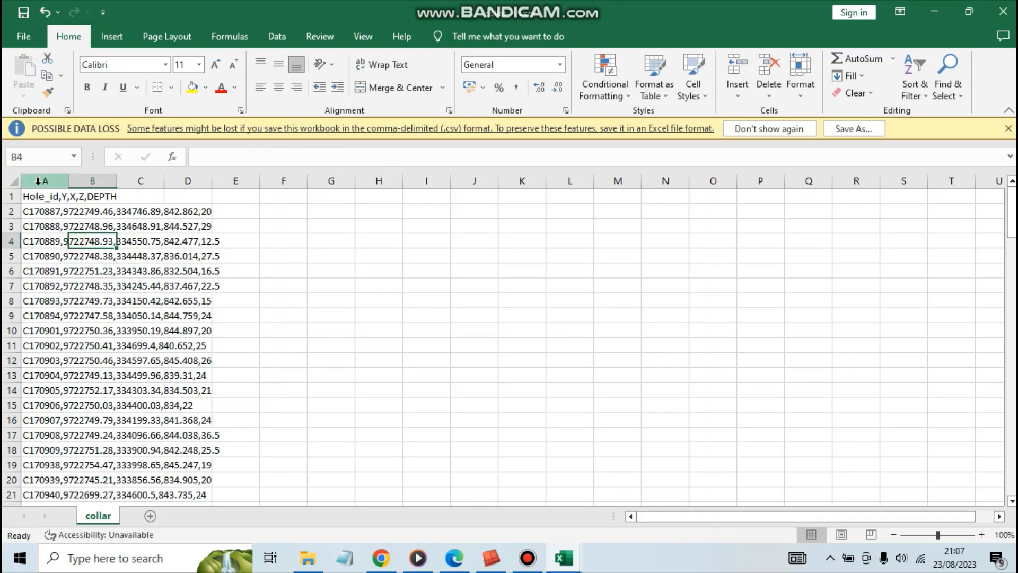
pyautogui.click(38, 181)
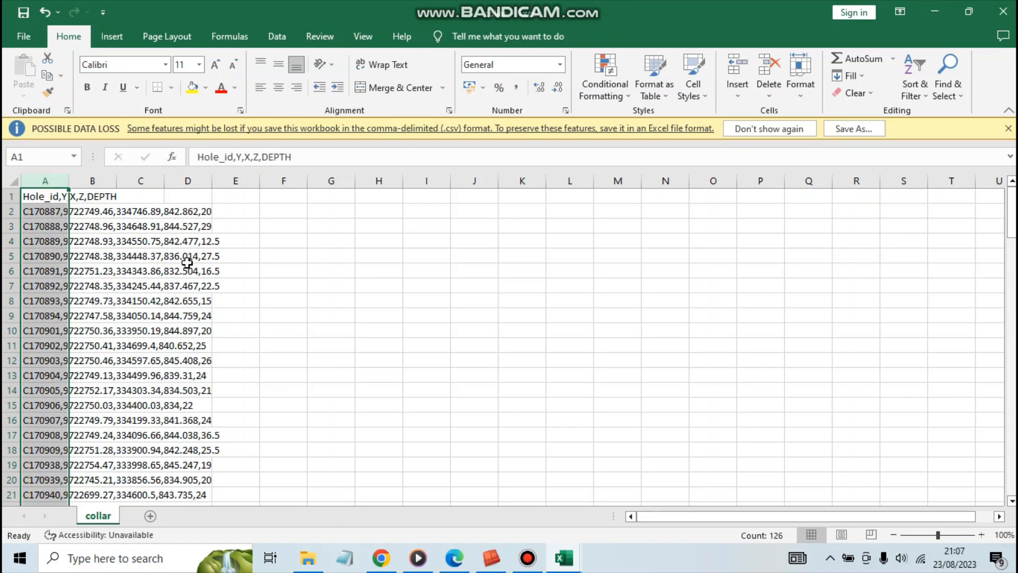
pyautogui.click(295, 358)
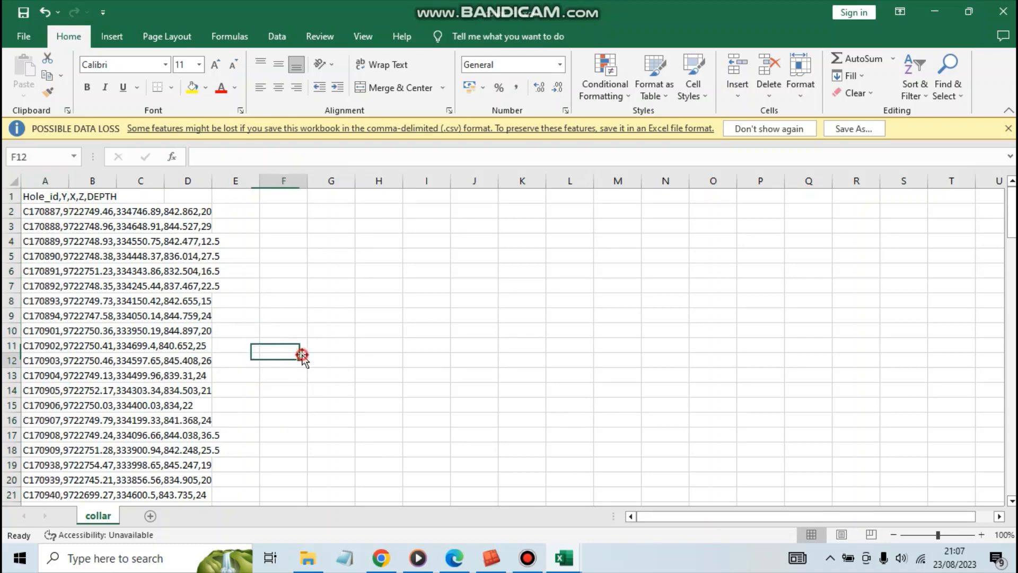
# Close collar.csv, and close assay.csv without saving its changes, clearing the view back to the desktop.
pyautogui.click(1003, 11)
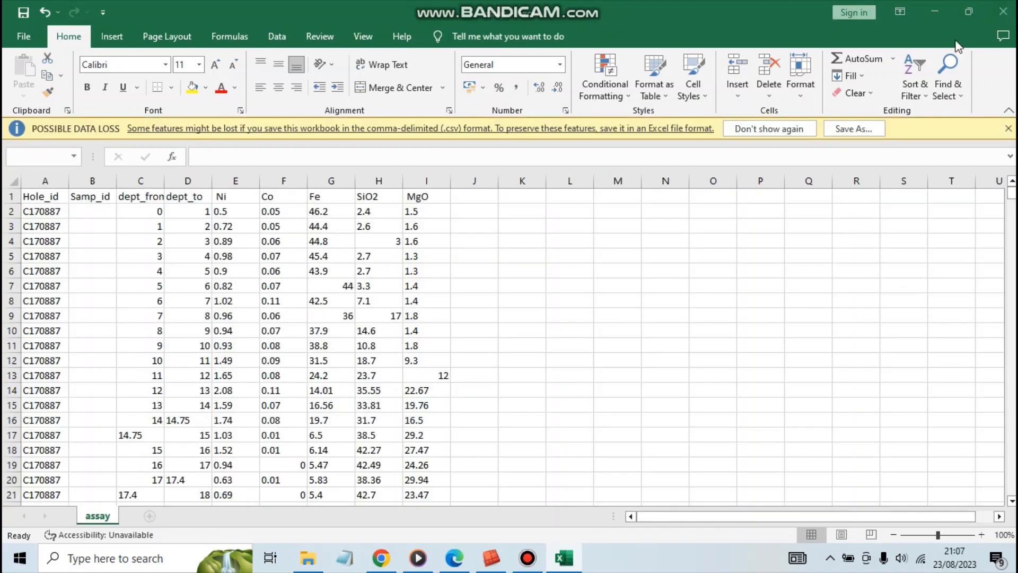
pyautogui.click(1011, 10)
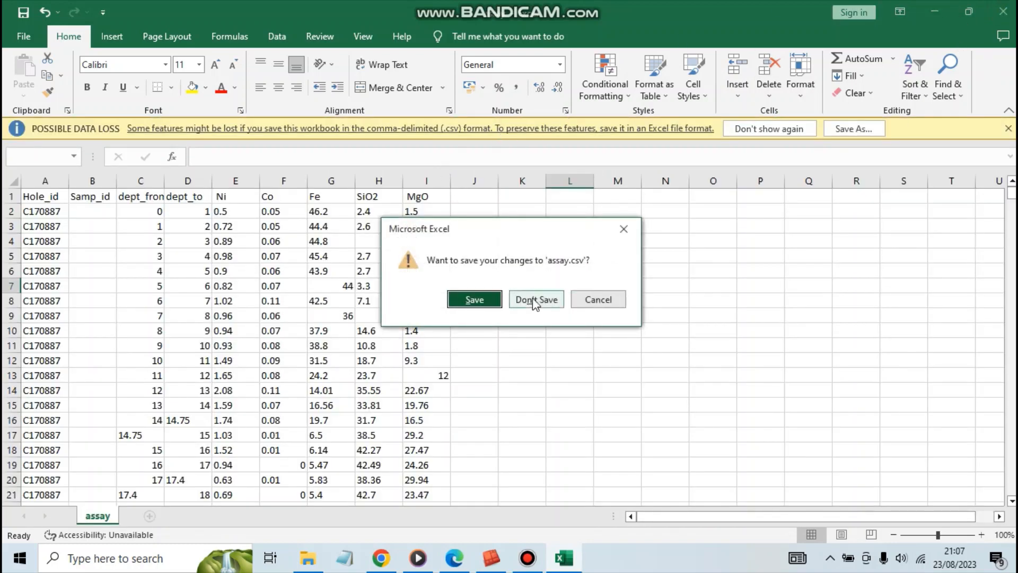
pyautogui.click(536, 298)
pyautogui.click(828, 10)
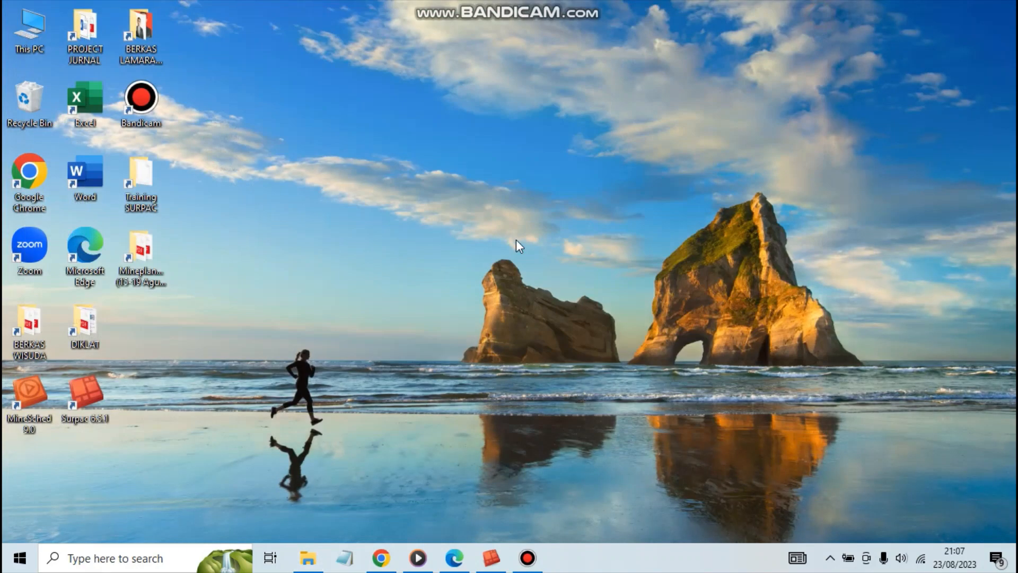
# Switch to the open Surpac 6.5.1 session.
pyautogui.click(491, 557)
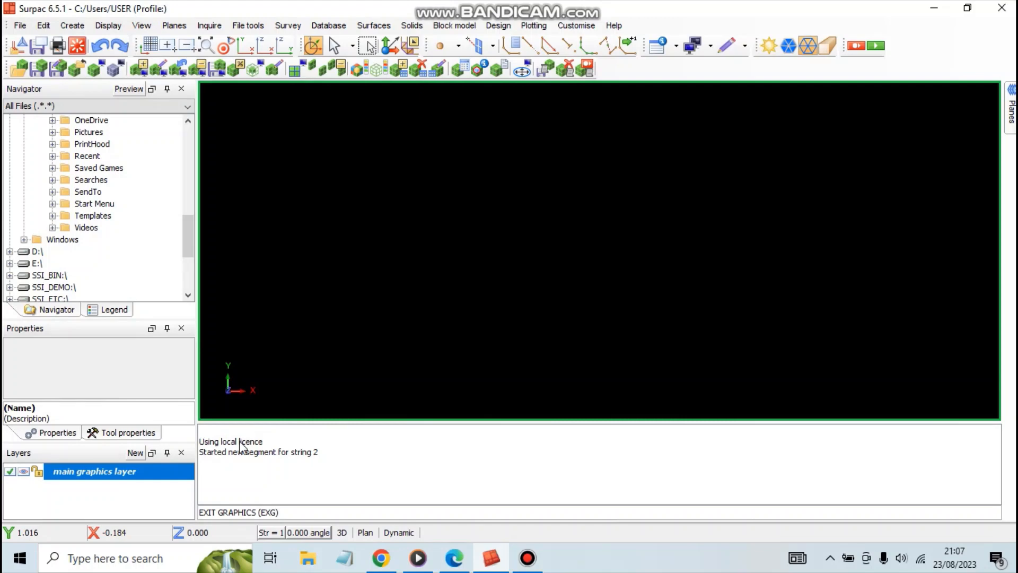
pyautogui.click(527, 557)
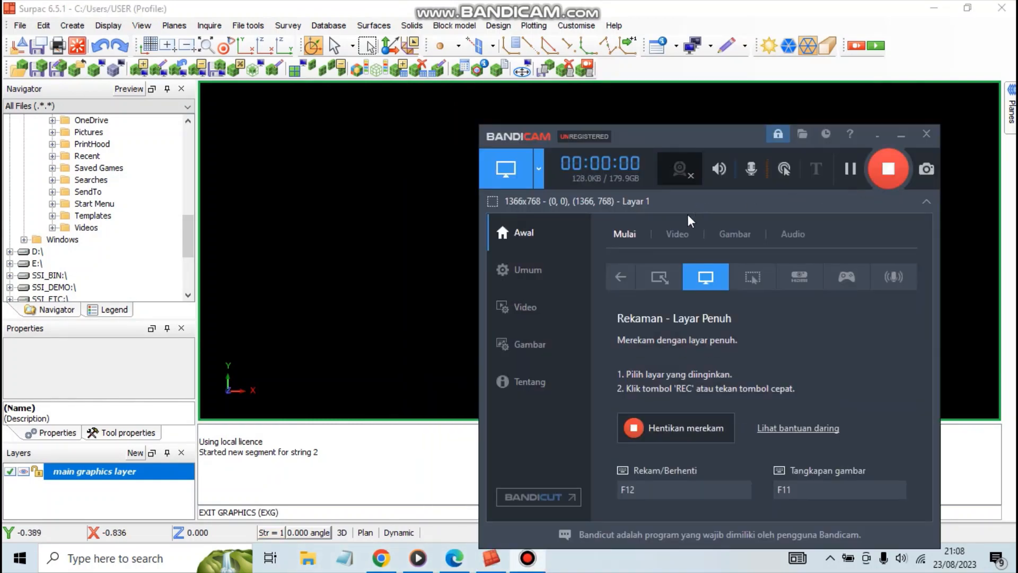
pyautogui.click(901, 136)
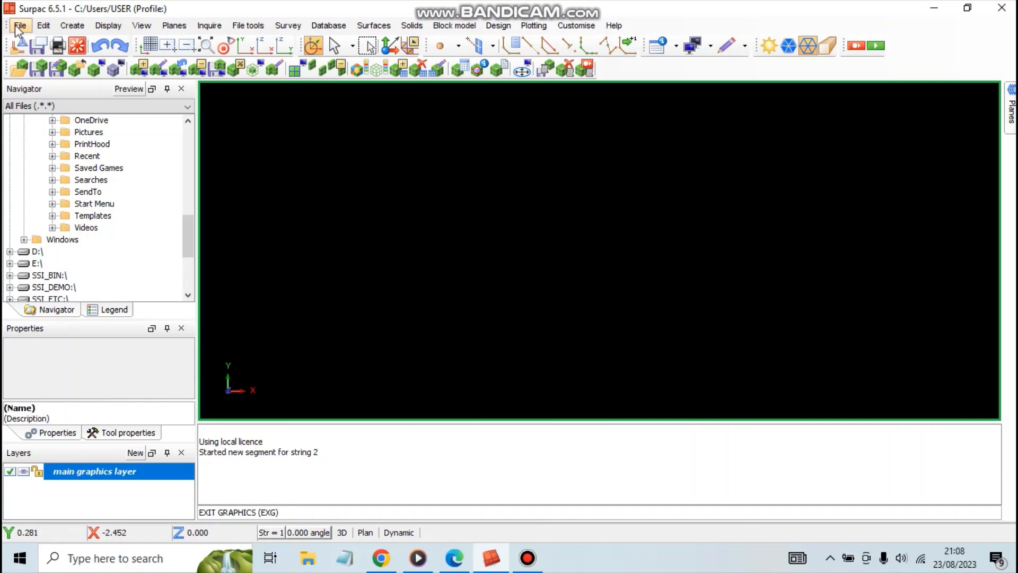
pyautogui.click(18, 27)
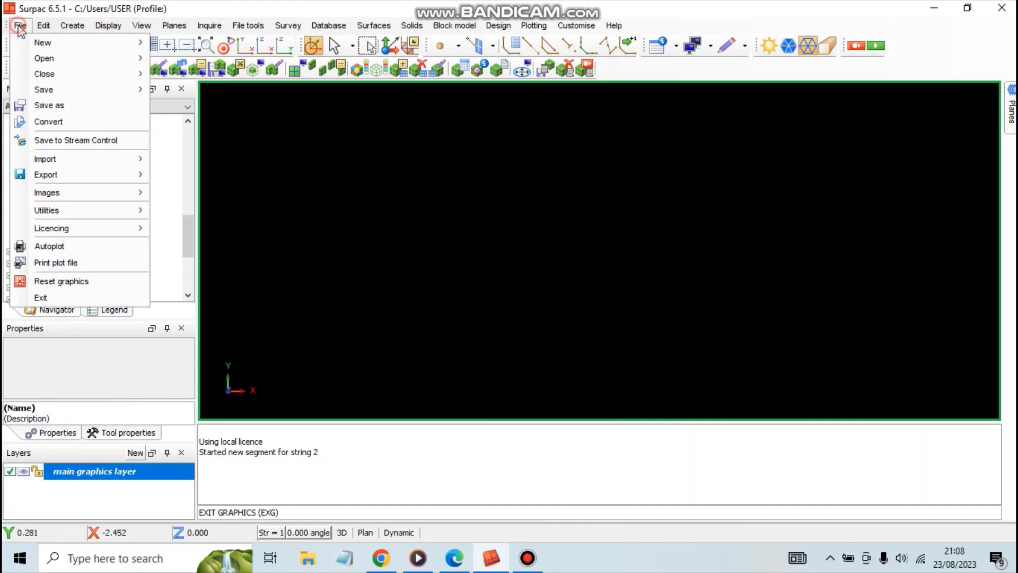
pyautogui.moveTo(42, 29)
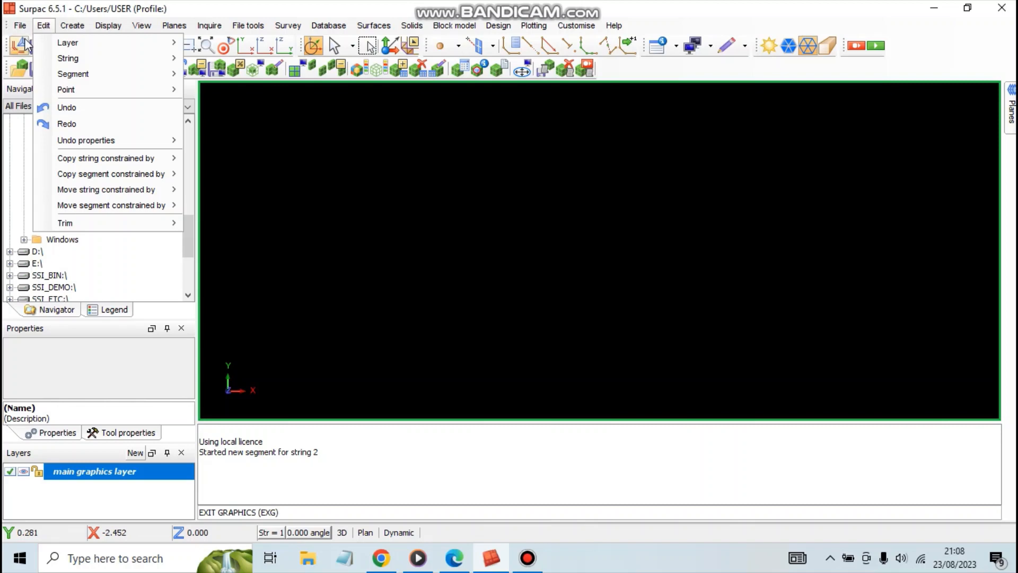
pyautogui.click(20, 28)
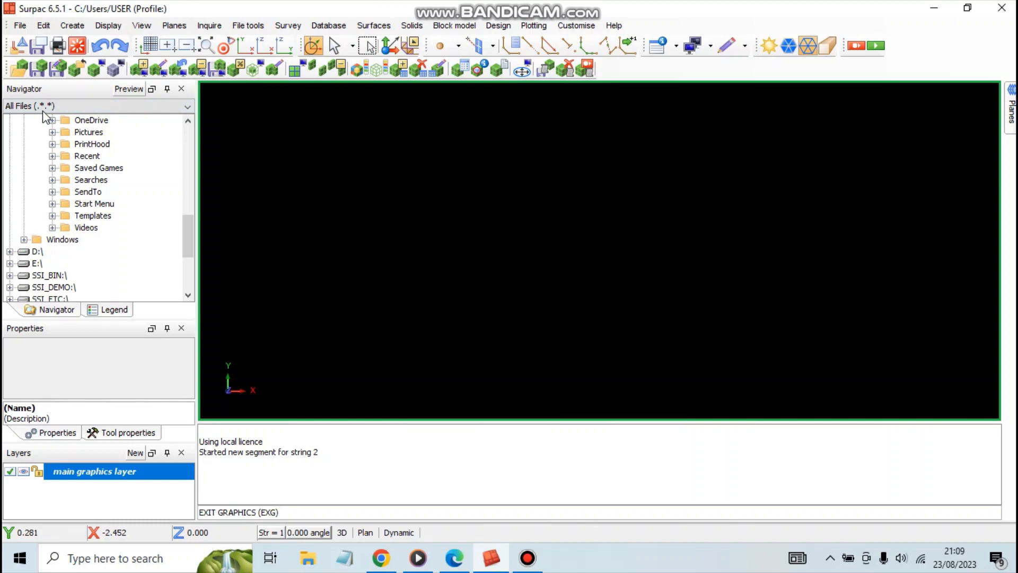
pyautogui.click(19, 27)
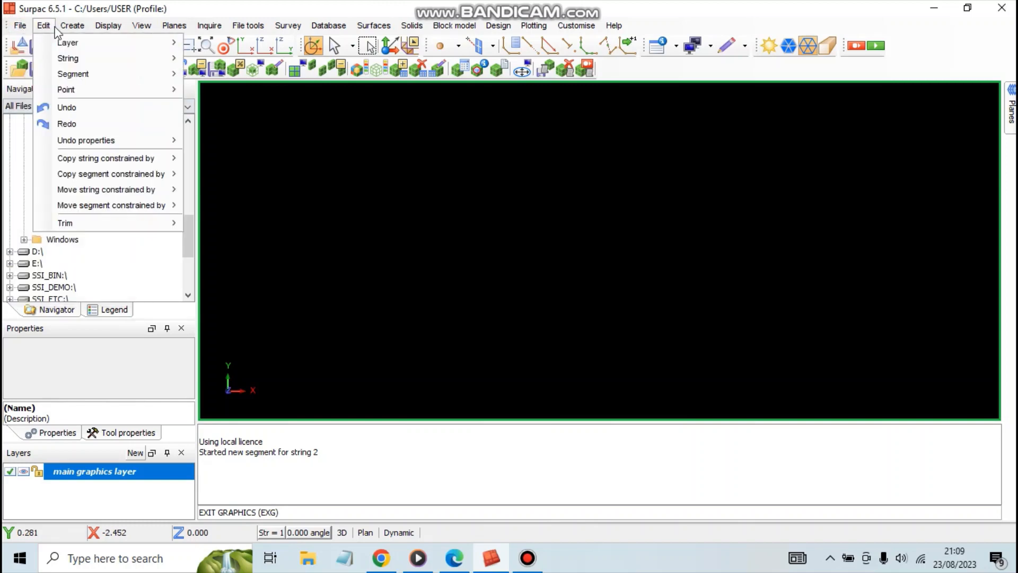
pyautogui.moveTo(118, 27)
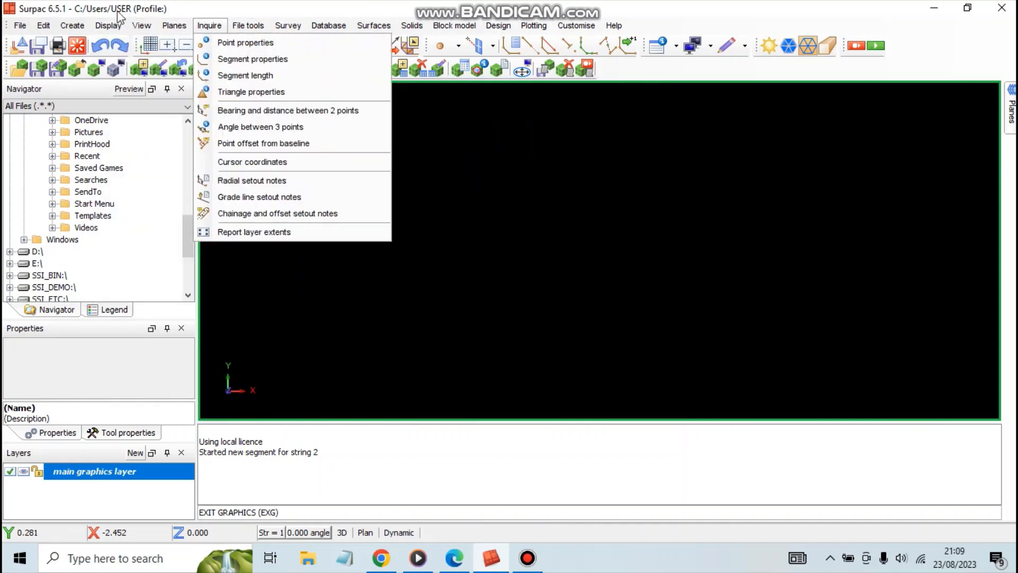
pyautogui.click(23, 28)
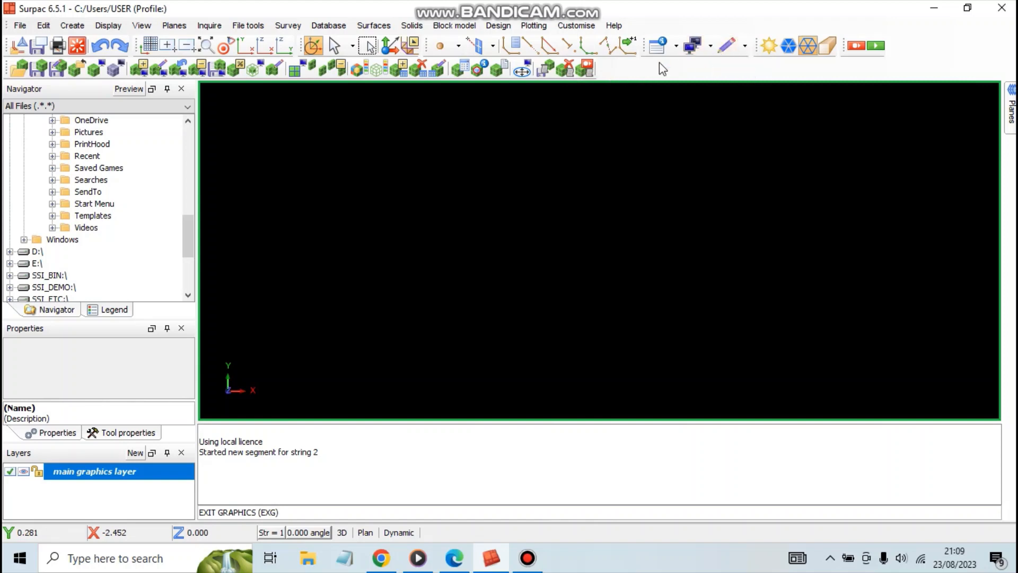
# Show the Database toolbar.
pyautogui.rightClick(914, 49)
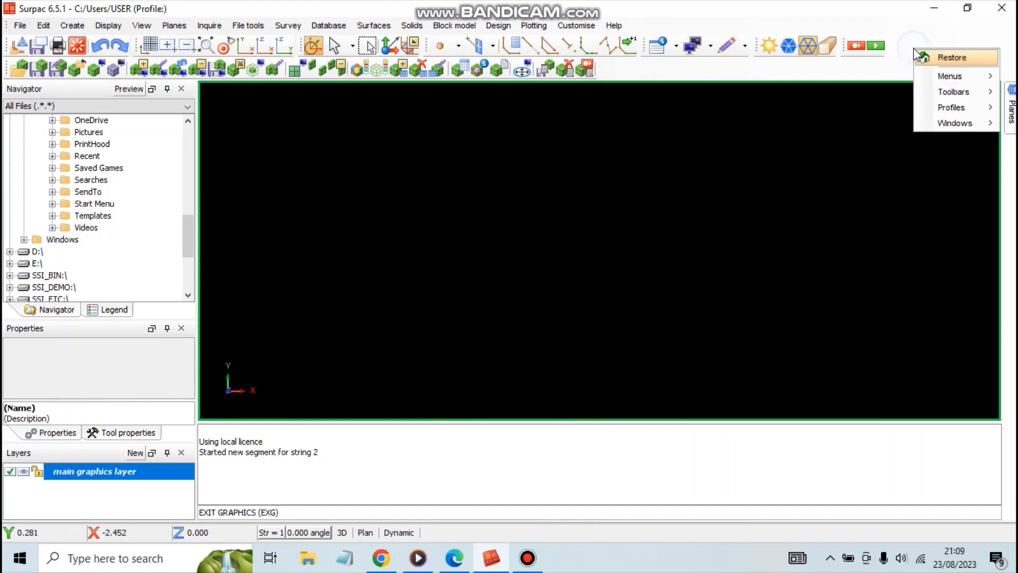
pyautogui.moveTo(946, 92)
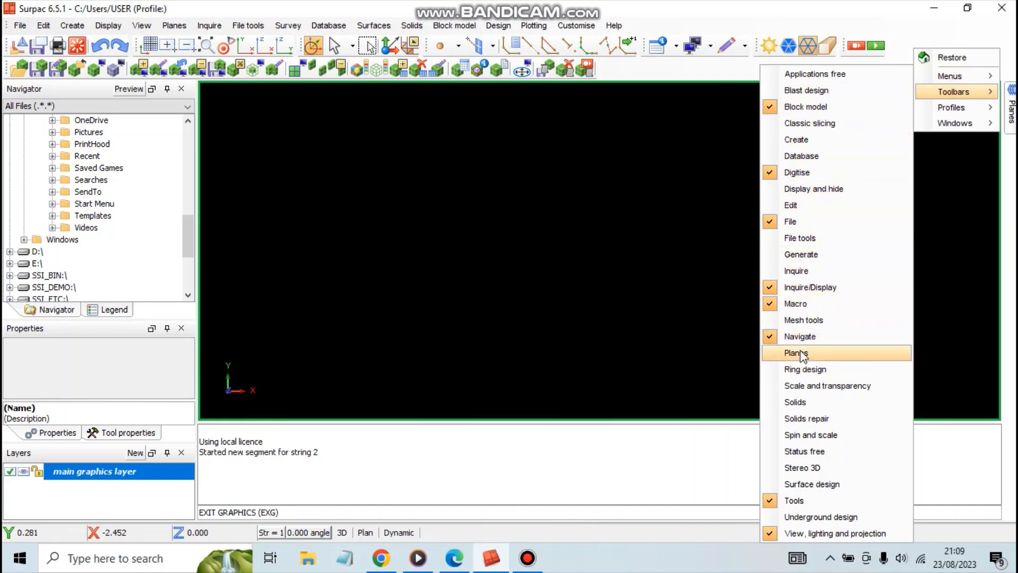
pyautogui.click(789, 157)
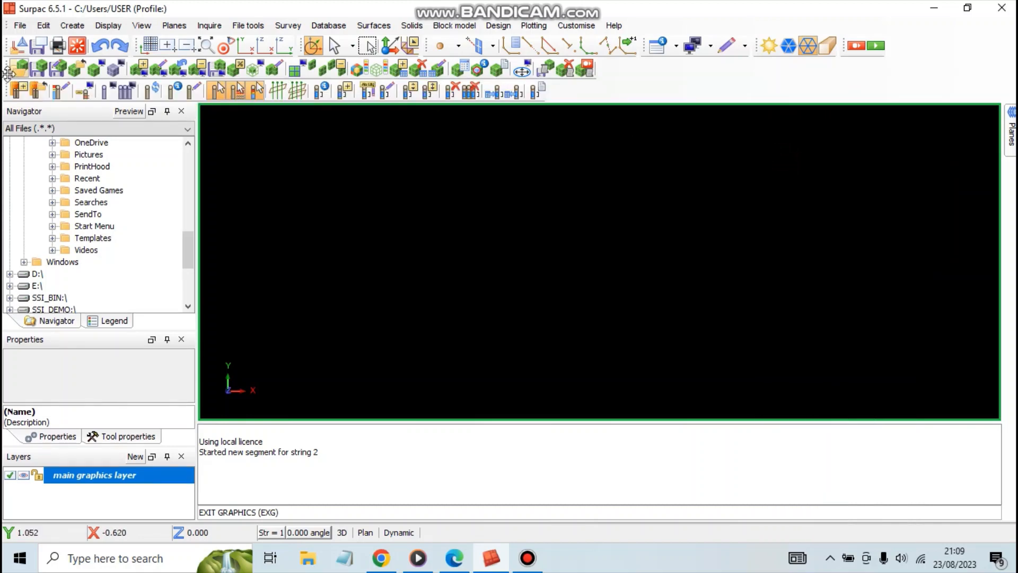
# Show the Planes toolbar and rearrange the toolbars so Planes and Database share one row below Block model.
pyautogui.rightClick(714, 72)
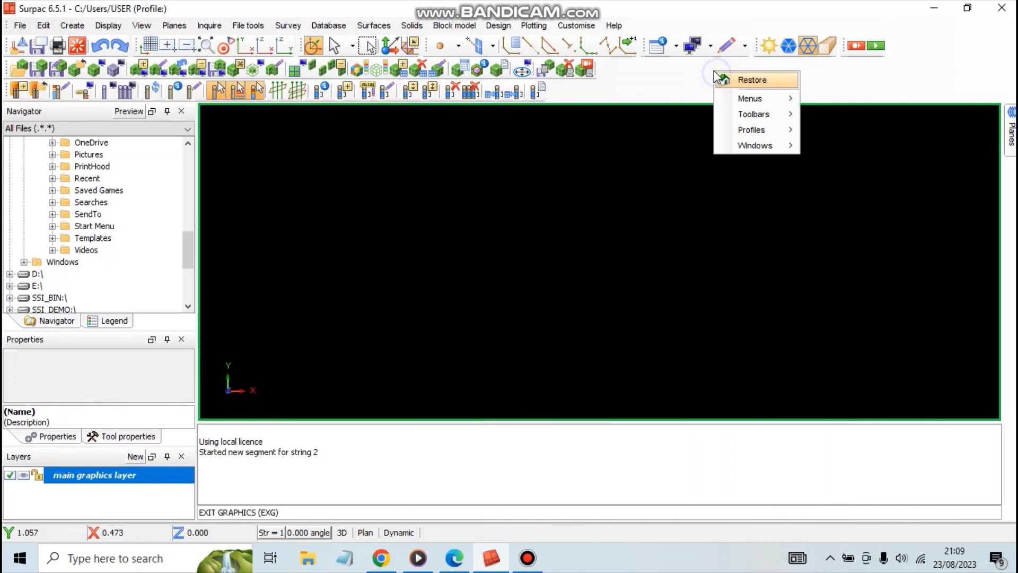
pyautogui.moveTo(754, 114)
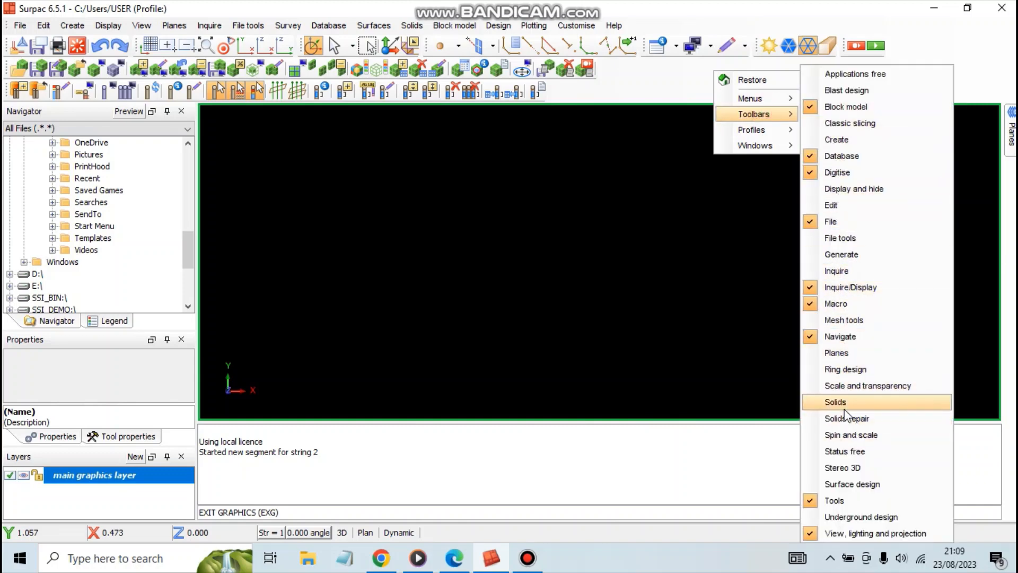
pyautogui.click(832, 353)
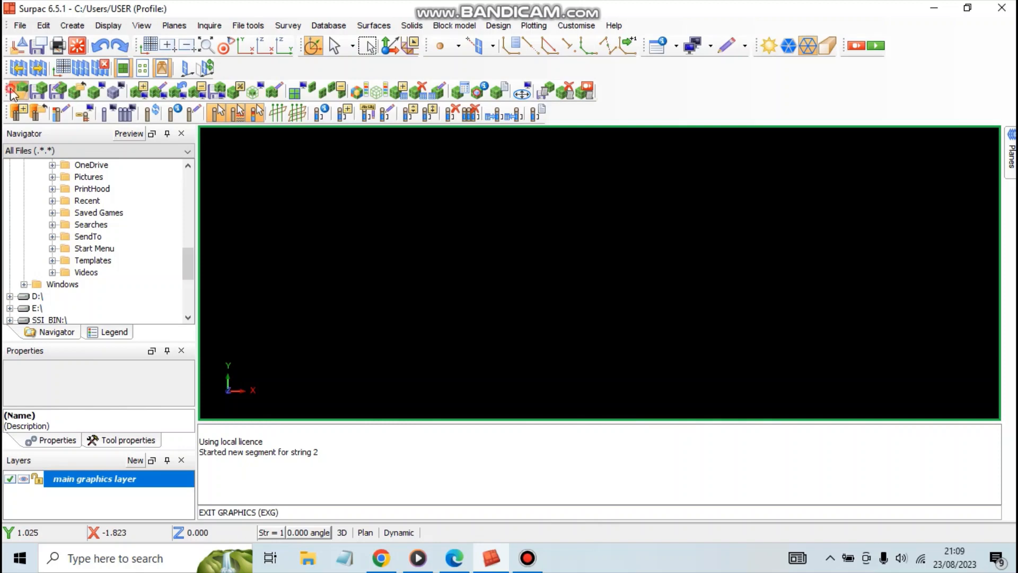
pyautogui.moveTo(6, 87)
pyautogui.mouseDown()
pyautogui.moveTo(23, 70)
pyautogui.moveTo(6, 72)
pyautogui.mouseUp()
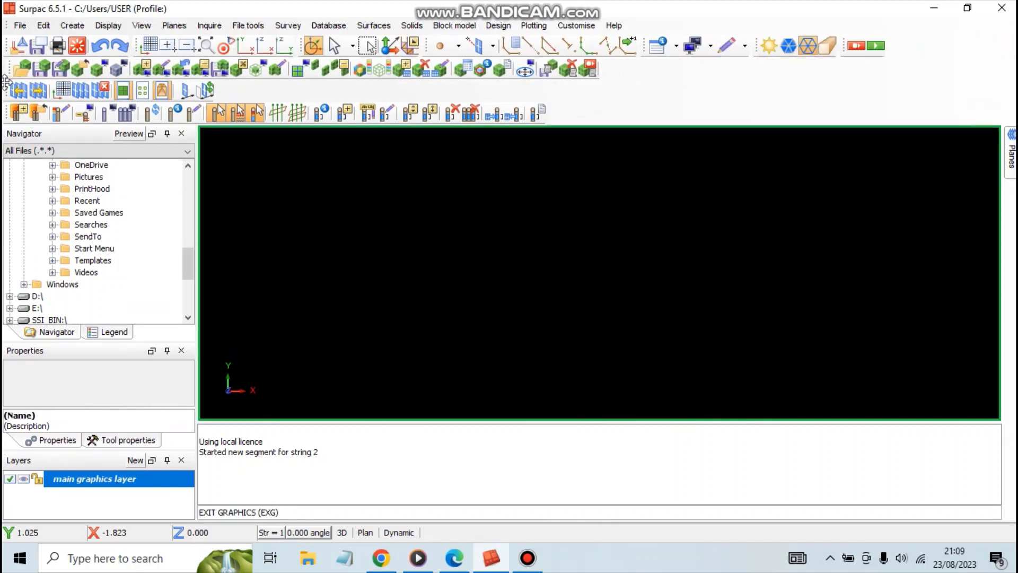
pyautogui.moveTo(6, 111); pyautogui.dragTo(219, 91)
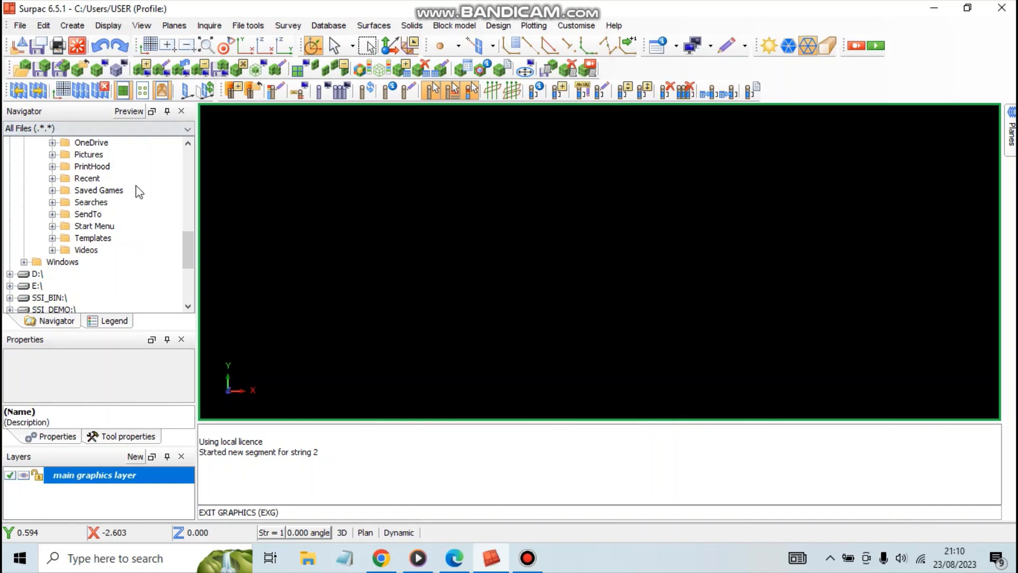
# Look through the user profile folders in the Navigator, collapse the USER folder, and review the remaining folders and drives.
pyautogui.click(117, 186)
pyautogui.click(91, 213)
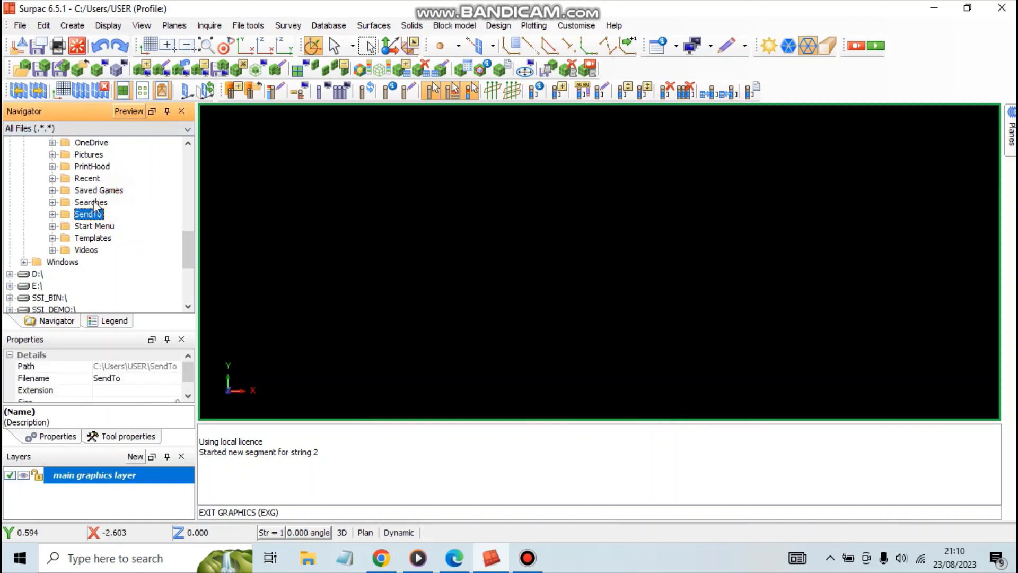
pyautogui.click(92, 203)
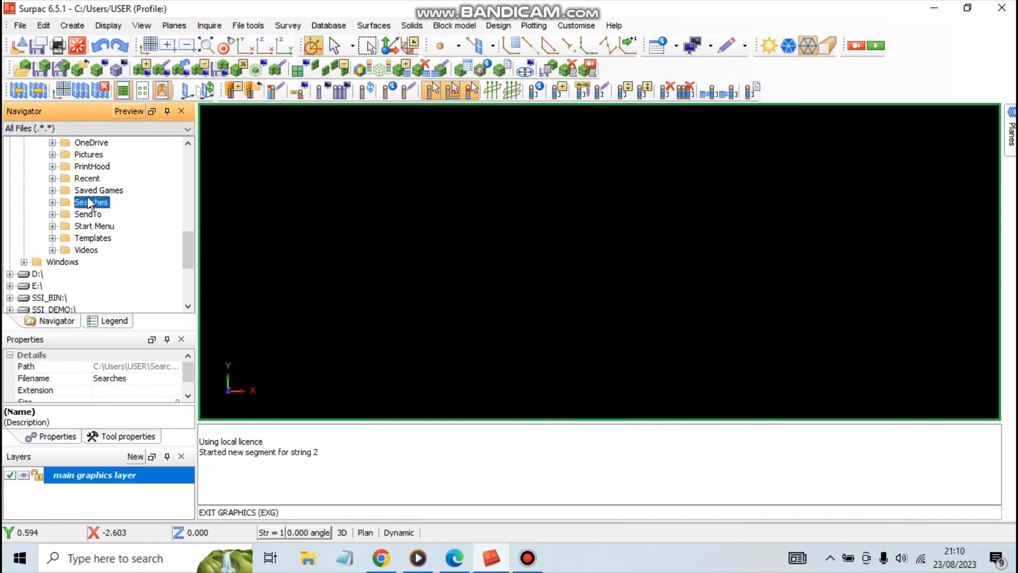
pyautogui.click(87, 227)
pyautogui.scroll(7, 80, 192)
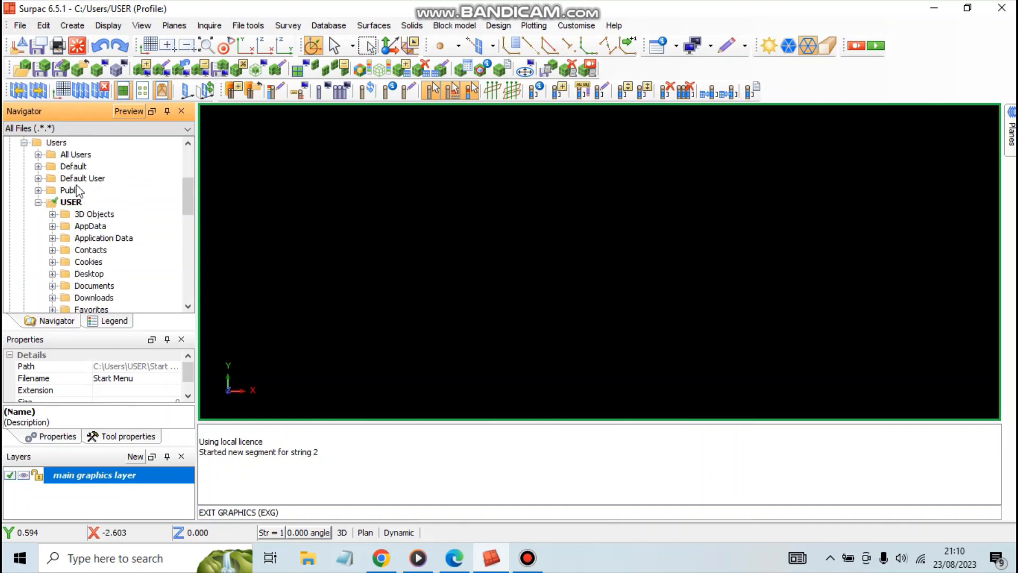
pyautogui.click(39, 202)
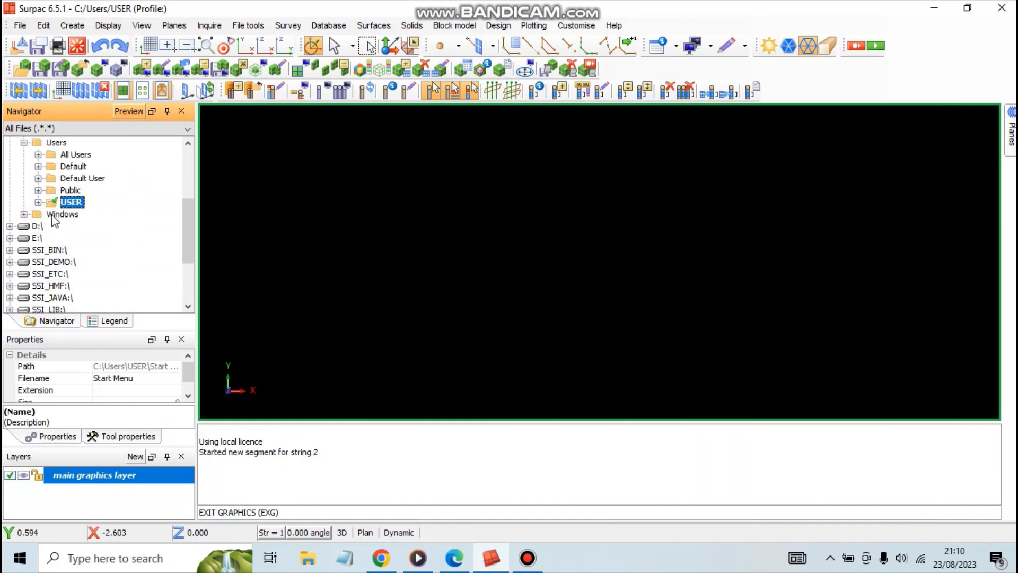
pyautogui.click(54, 215)
pyautogui.click(52, 205)
pyautogui.scroll(-3, 50, 220)
pyautogui.scroll(6, 50, 260)
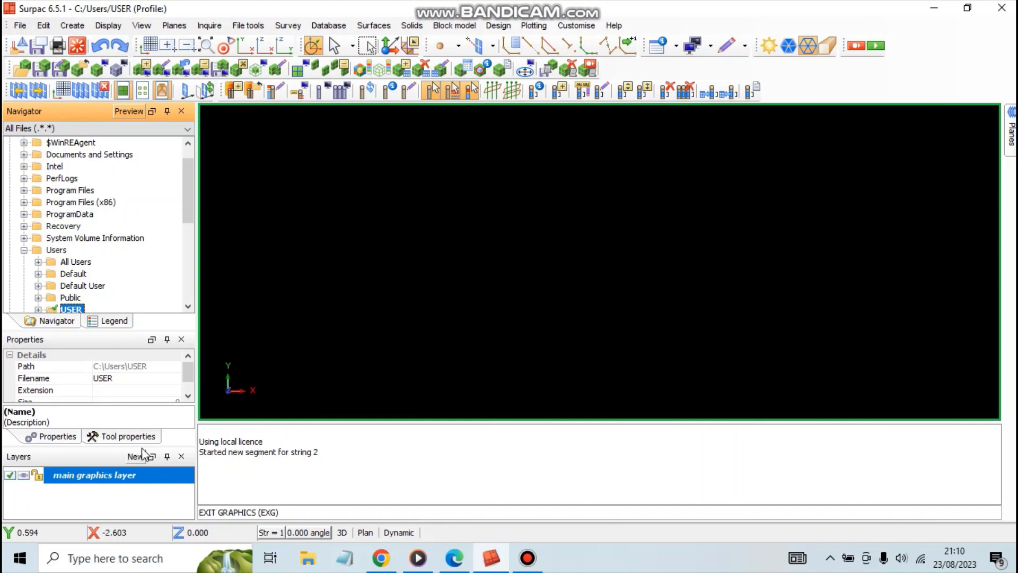
# Examine the Layers area, the graphics view and the licence and segment lines in the message log.
pyautogui.click(81, 496)
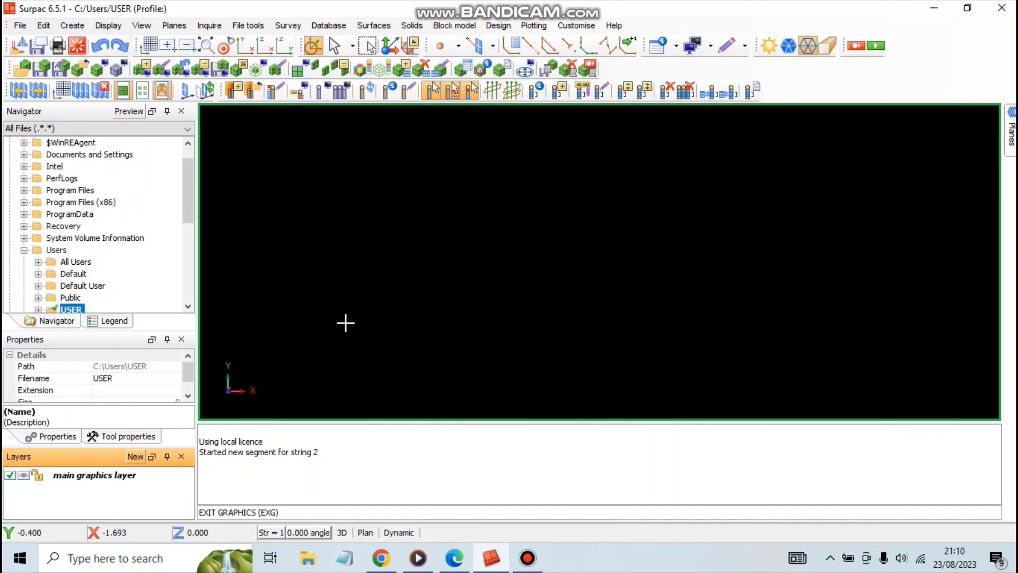
pyautogui.moveTo(346, 323)
pyautogui.mouseDown()
pyautogui.moveTo(339, 339)
pyautogui.moveTo(269, 296)
pyautogui.moveTo(298, 356)
pyautogui.moveTo(350, 278)
pyautogui.moveTo(327, 325)
pyautogui.moveTo(203, 305)
pyautogui.moveTo(309, 345)
pyautogui.moveTo(228, 323)
pyautogui.moveTo(237, 389)
pyautogui.moveTo(307, 384)
pyautogui.moveTo(241, 356)
pyautogui.moveTo(241, 284)
pyautogui.moveTo(250, 329)
pyautogui.moveTo(268, 348)
pyautogui.moveTo(327, 293)
pyautogui.moveTo(384, 359)
pyautogui.moveTo(462, 382)
pyautogui.moveTo(368, 295)
pyautogui.moveTo(331, 324)
pyautogui.mouseUp()
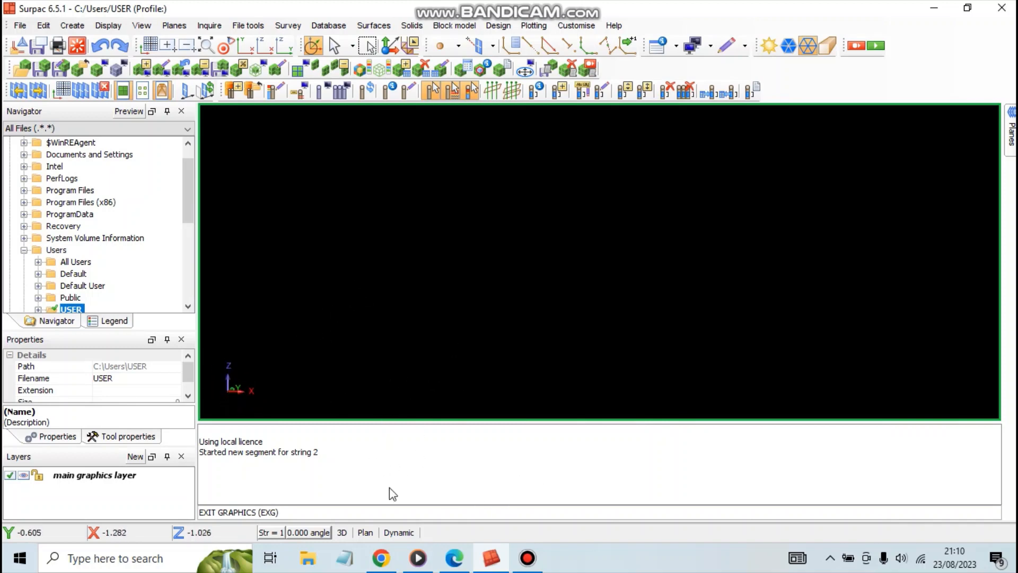
pyautogui.moveTo(324, 454); pyautogui.dragTo(208, 441)
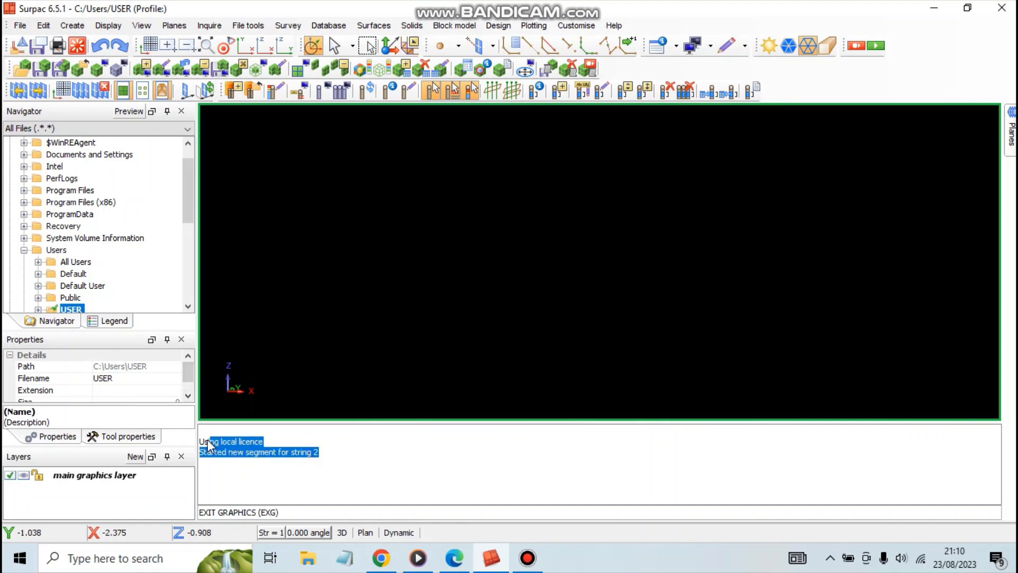
pyautogui.click(207, 445)
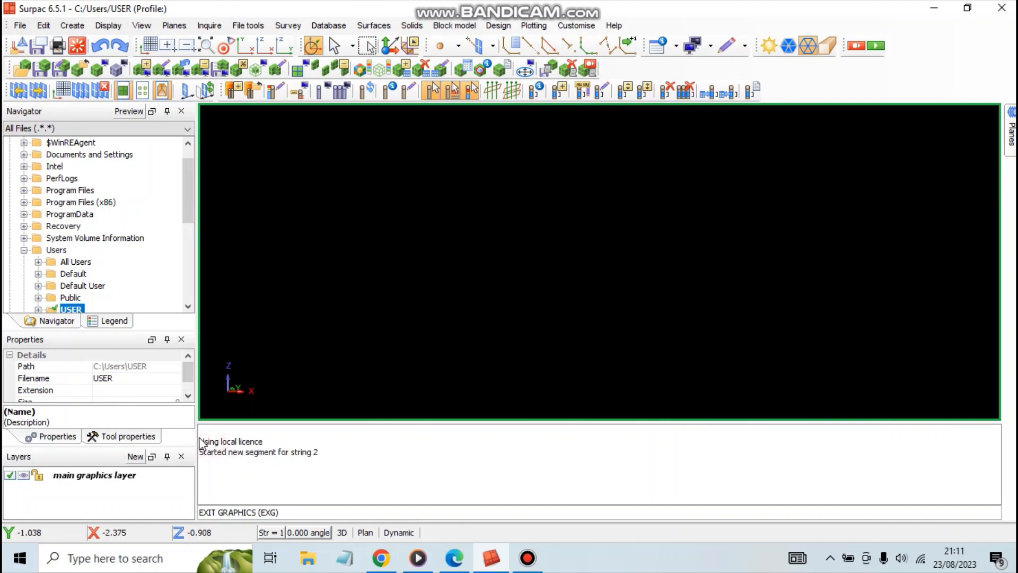
pyautogui.moveTo(201, 441); pyautogui.dragTo(266, 441)
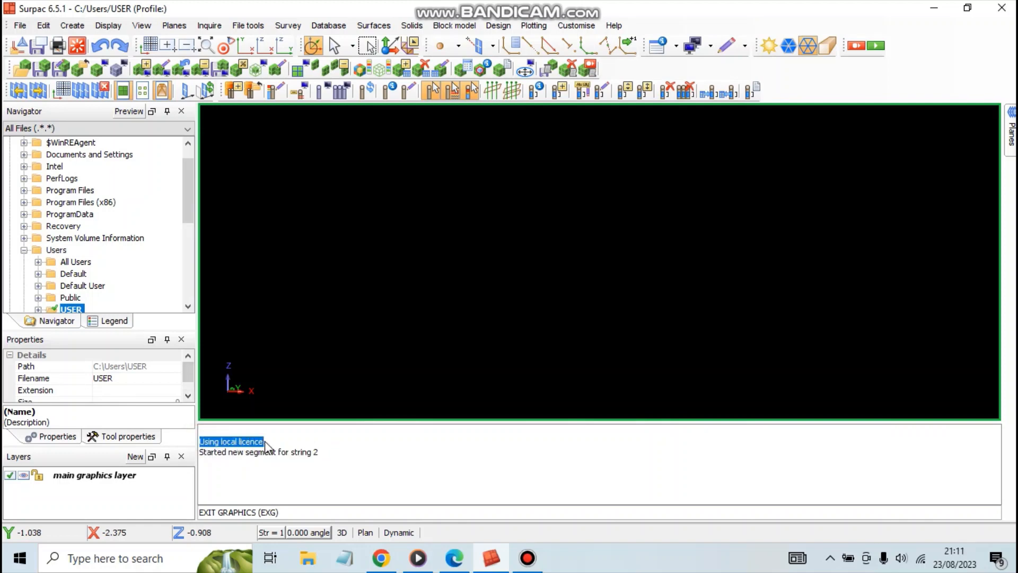
pyautogui.click(258, 450)
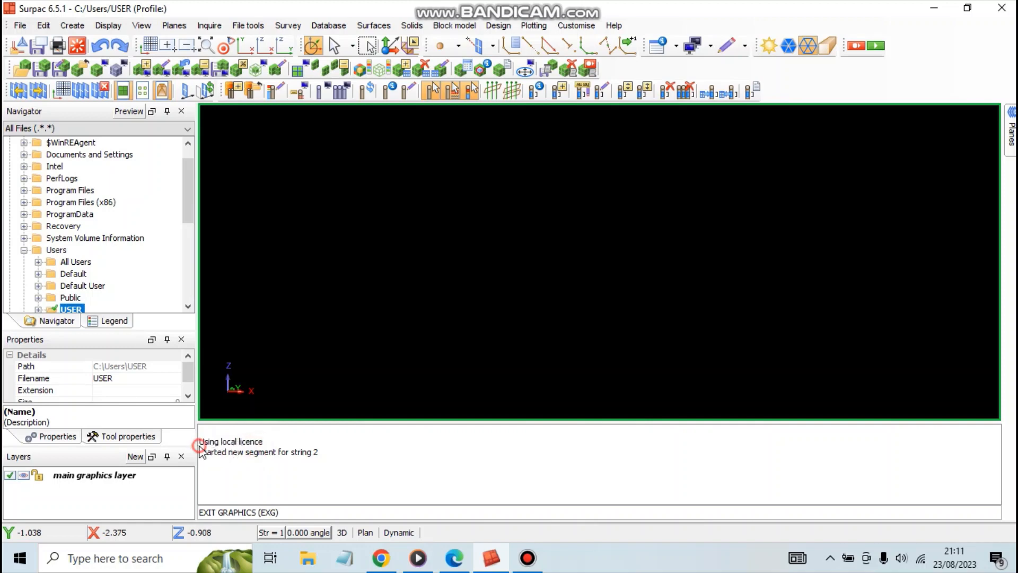
pyautogui.moveTo(200, 447); pyautogui.dragTo(216, 455)
pyautogui.click(224, 461)
# Check the current design string number setting, leaving it unchanged.
pyautogui.click(274, 530)
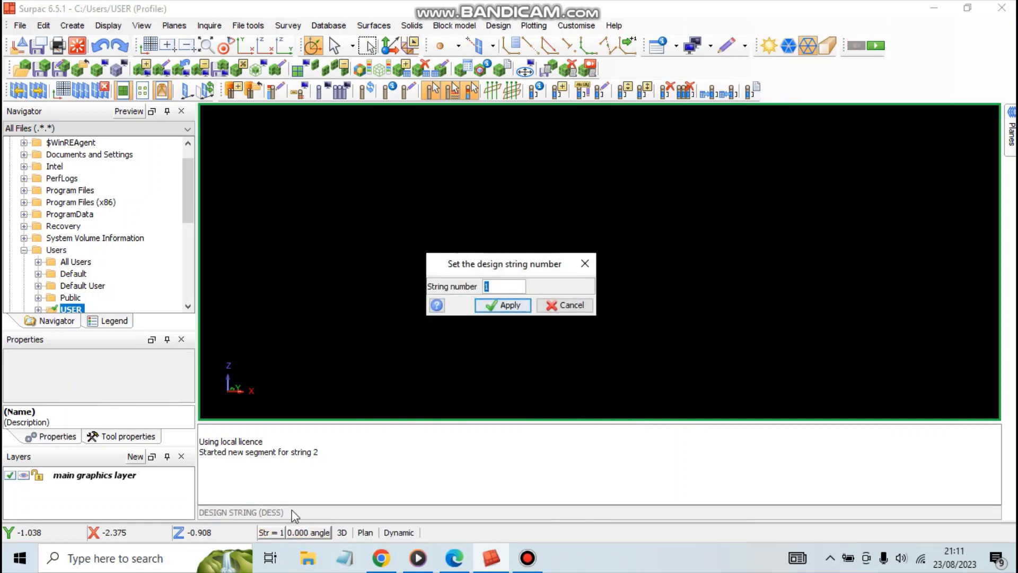
pyautogui.click(562, 311)
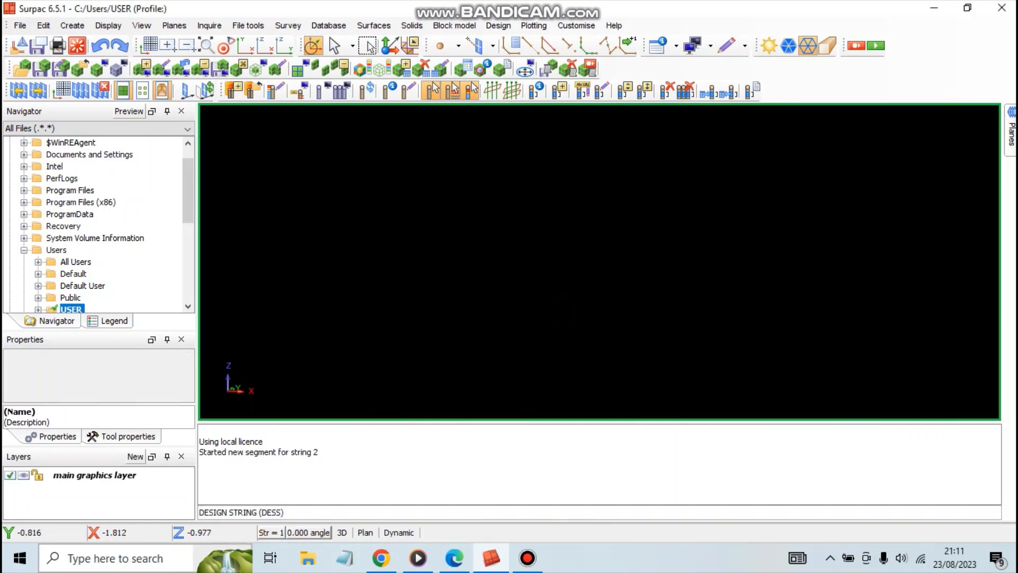
pyautogui.click(278, 534)
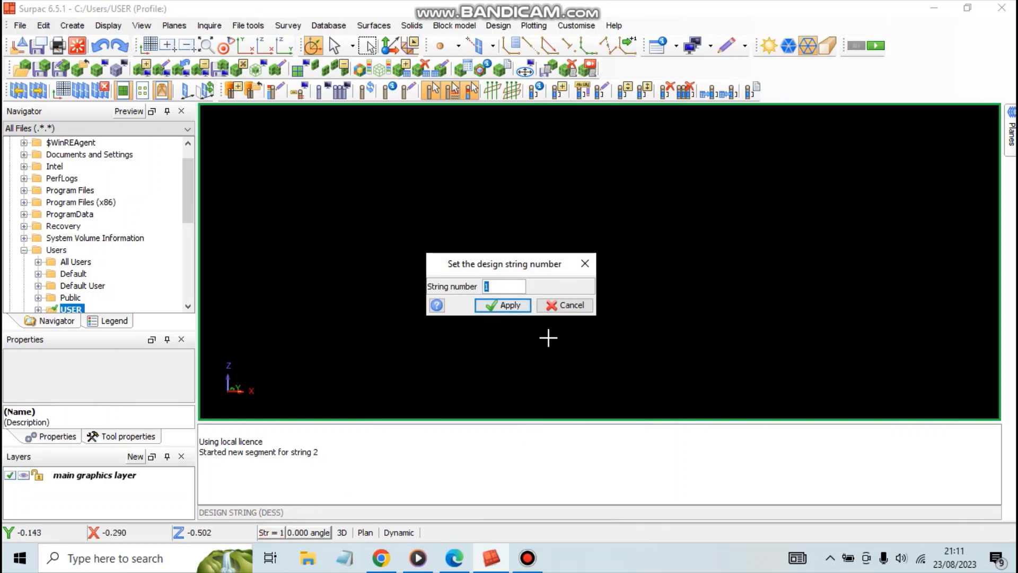
pyautogui.click(557, 306)
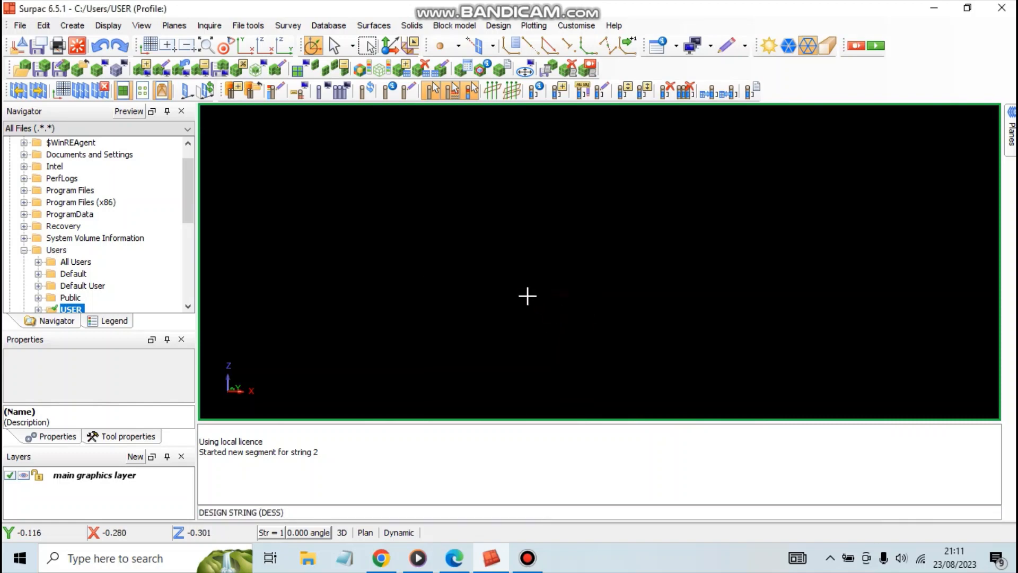
# Set snapping to Plane, digitise a four-point segment for string 1 with the mouse, and close it into an irregular quadrilateral.
pyautogui.click(492, 46)
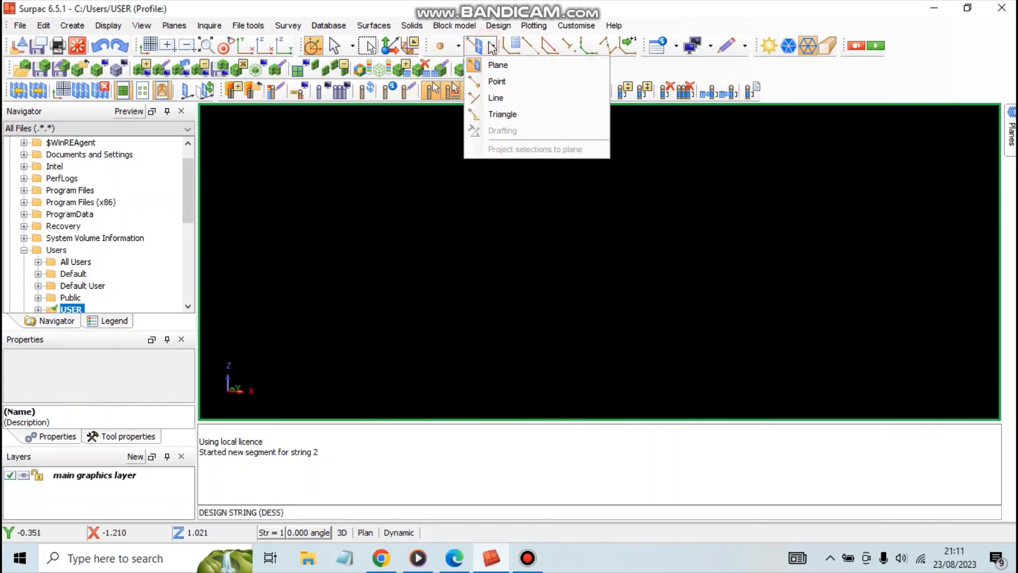
pyautogui.click(493, 66)
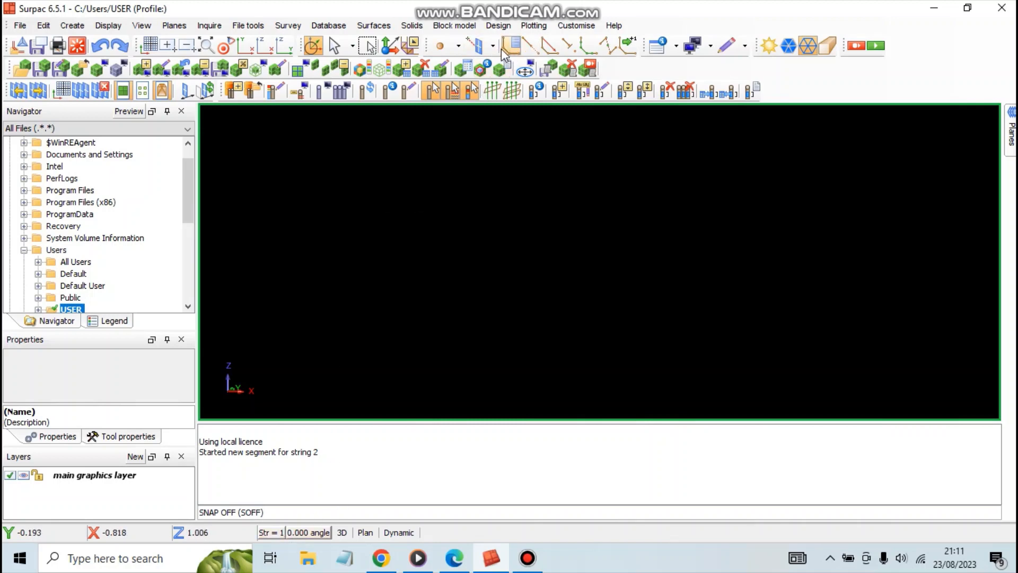
pyautogui.click(532, 49)
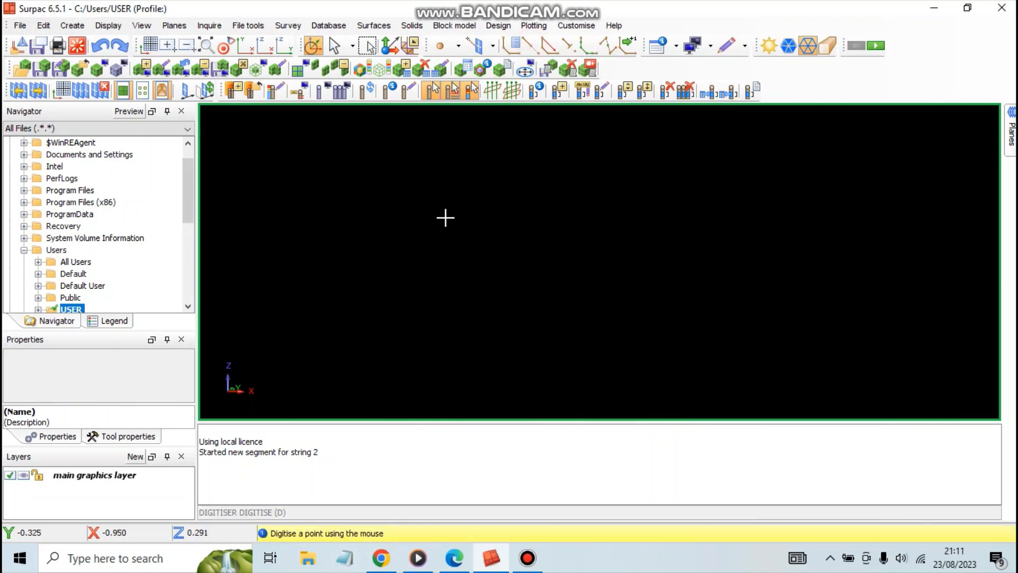
pyautogui.click(387, 152)
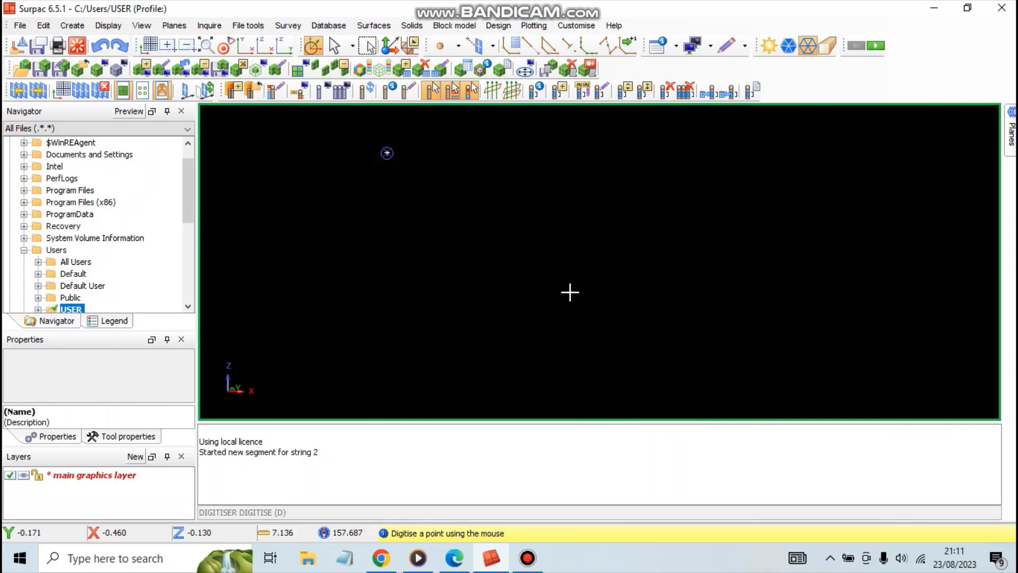
pyautogui.click(622, 305)
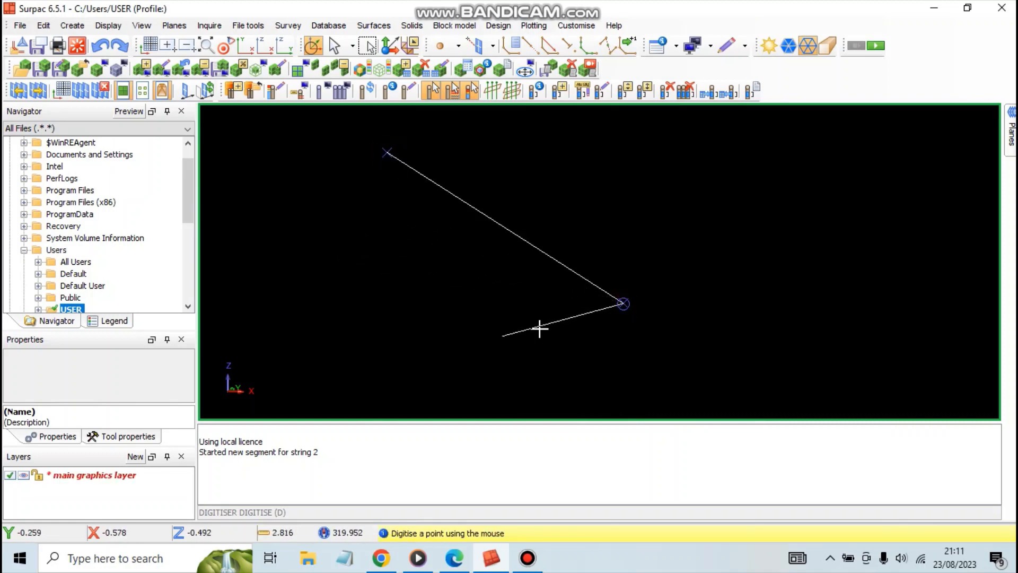
pyautogui.click(719, 171)
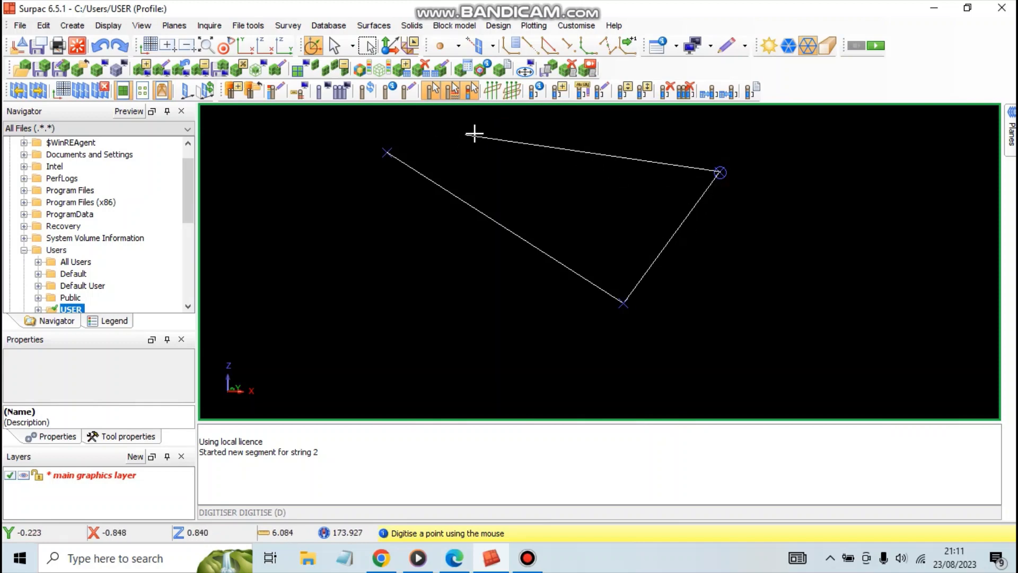
pyautogui.click(491, 133)
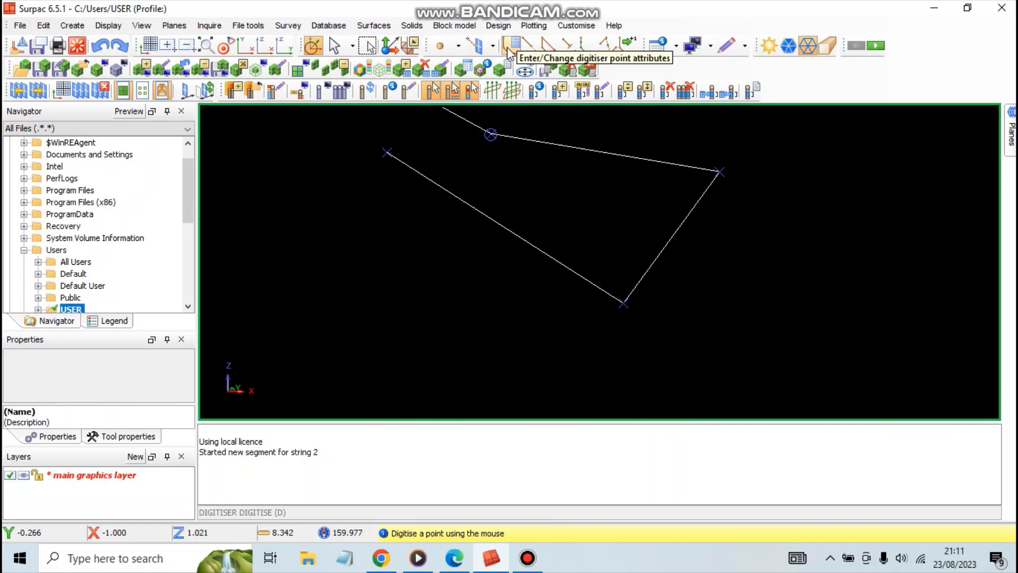
pyautogui.click(549, 46)
pyautogui.scroll(3, 530, 188)
pyautogui.scroll(-3, 530, 189)
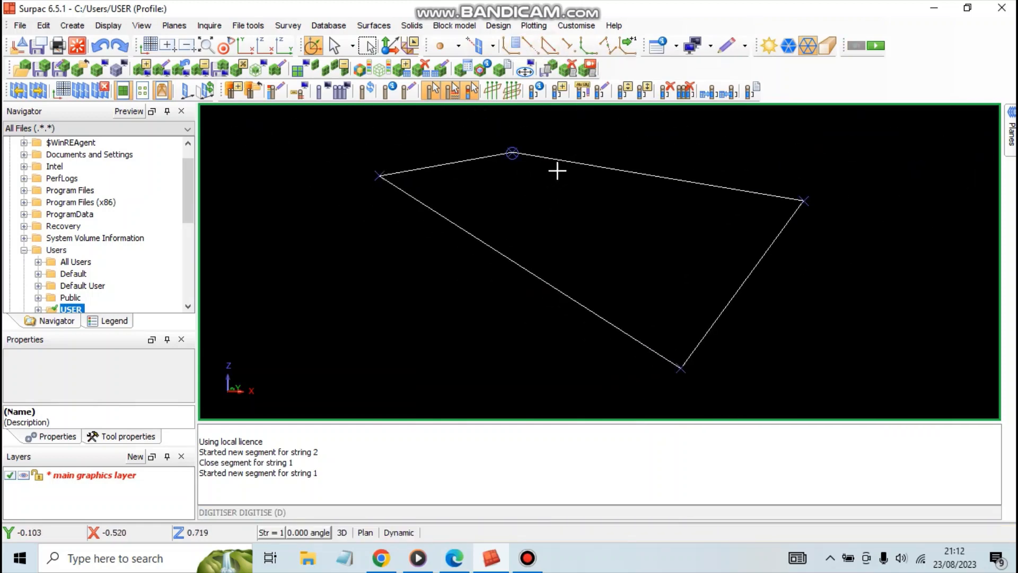
# Leave digitising and undo the last digitised point inside the closed quadrilateral.
pyautogui.press('Escape')
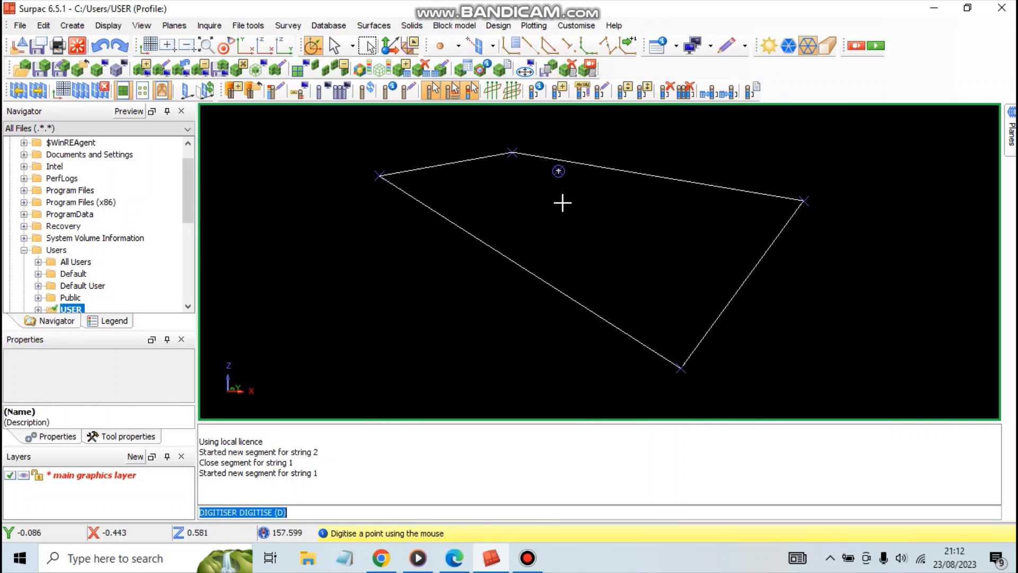
pyautogui.click(102, 46)
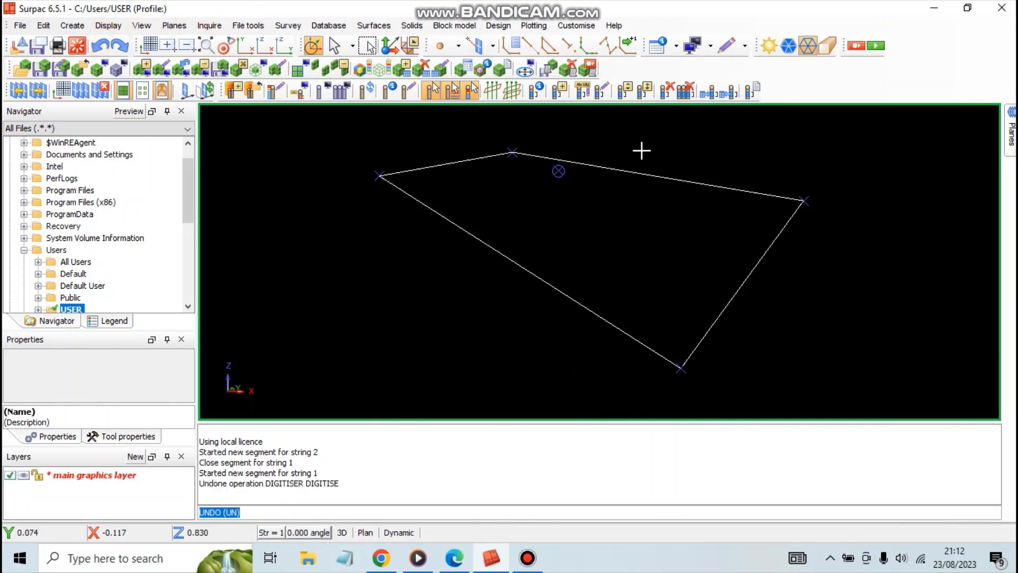
pyautogui.moveTo(615, 254); pyautogui.dragTo(595, 236)
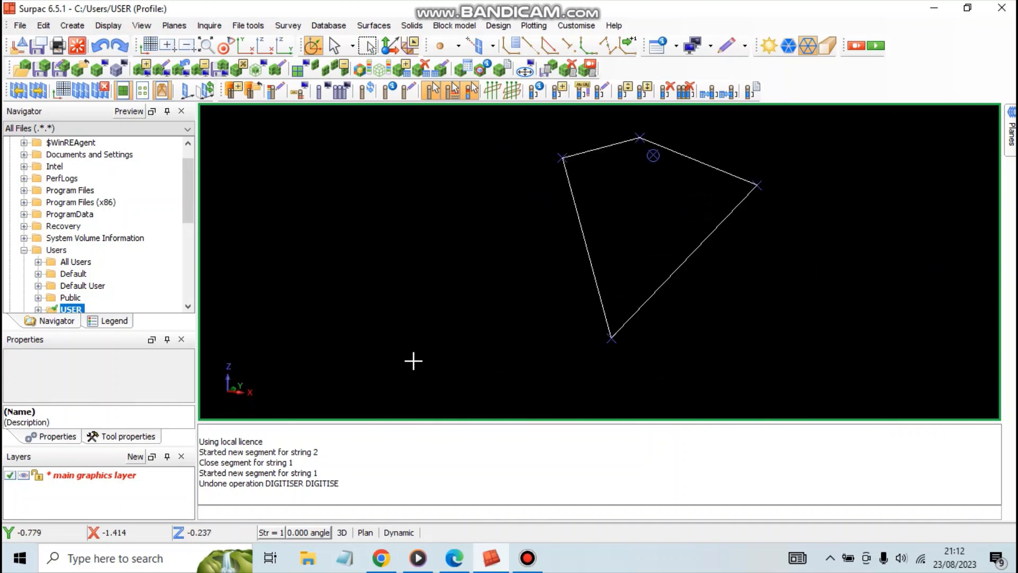
# Set the design string number to 5.
pyautogui.click(278, 533)
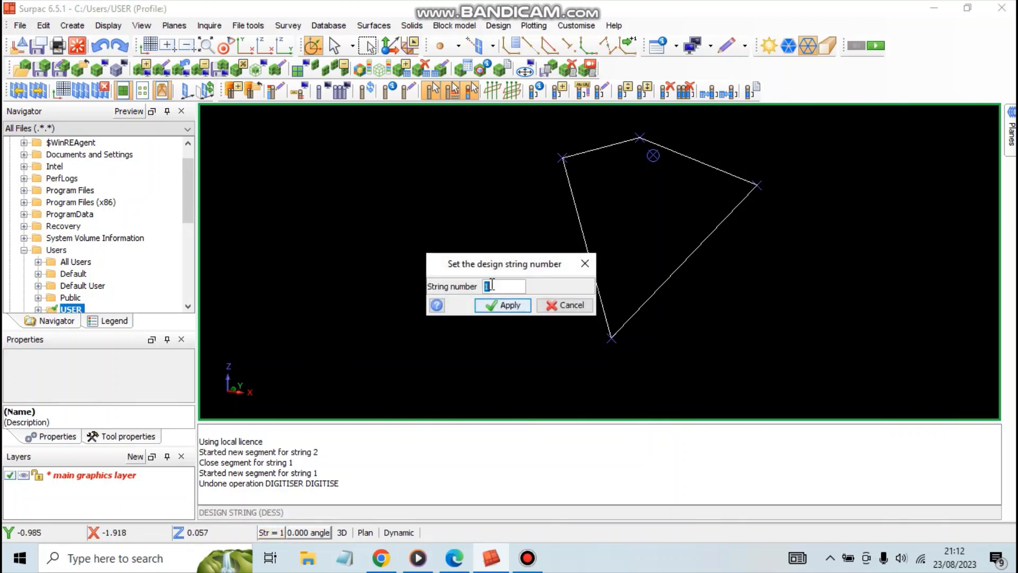
pyautogui.write('5')
pyautogui.click(500, 310)
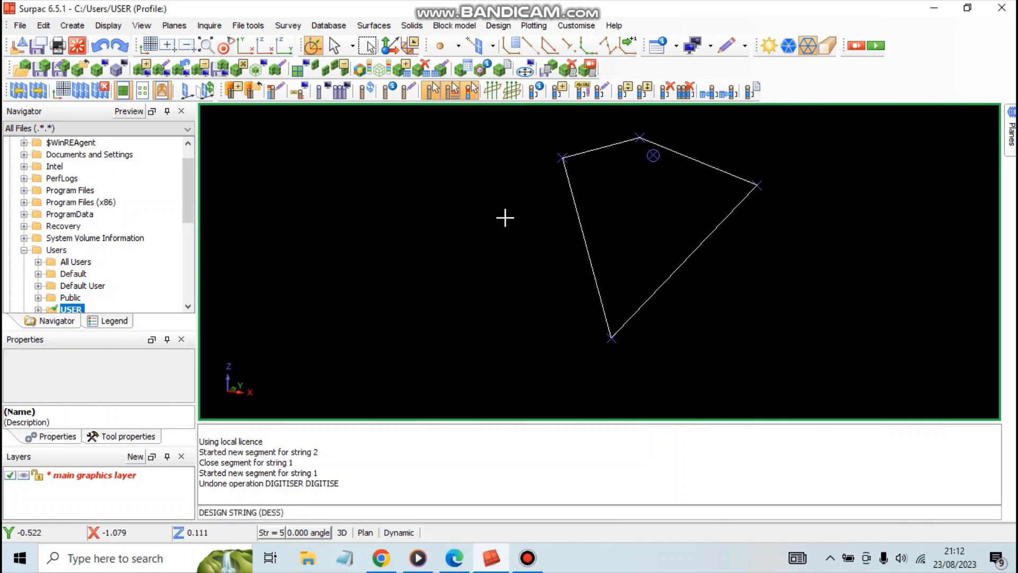
# With Plane snapping, digitise a four-point rectangle for string 5 beside the first shape, close the segment and leave digitising.
pyautogui.click(492, 49)
pyautogui.click(496, 66)
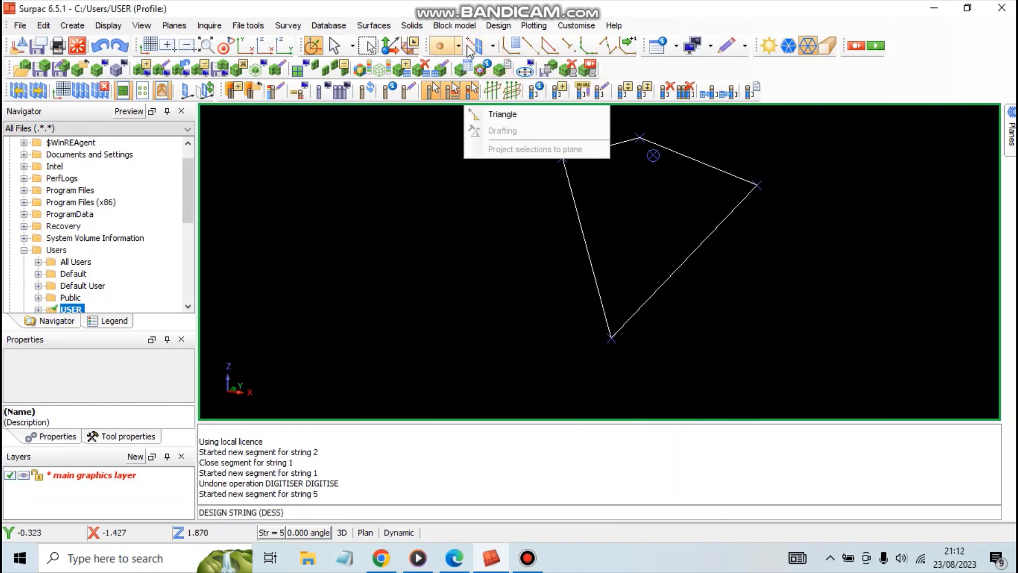
pyautogui.click(536, 51)
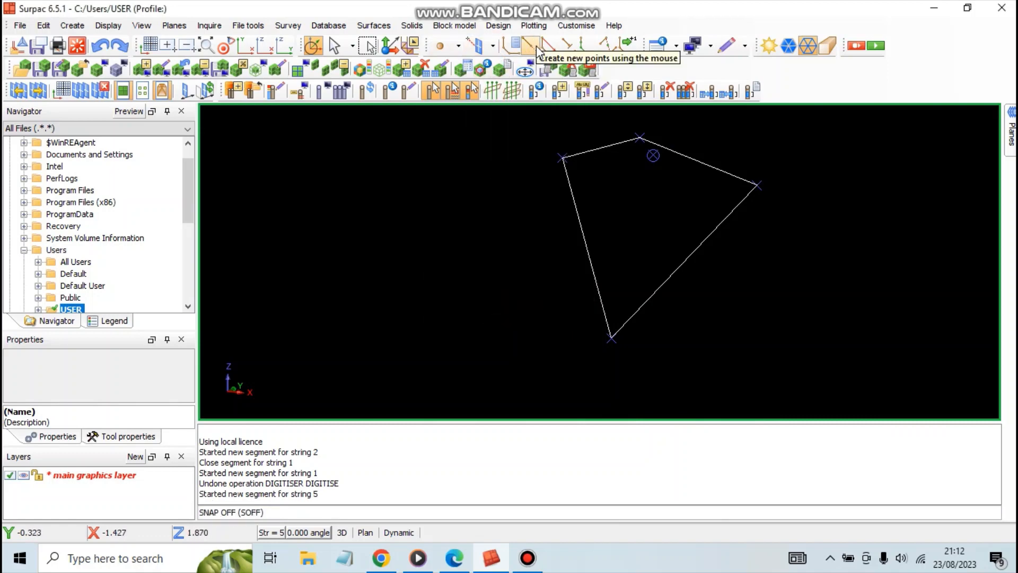
pyautogui.click(536, 51)
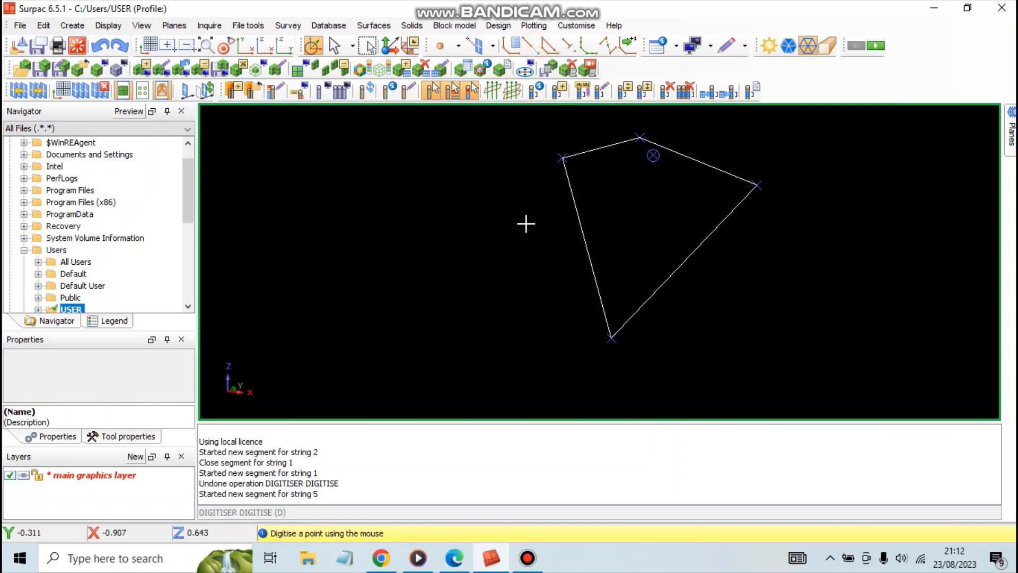
pyautogui.click(328, 147)
pyautogui.click(495, 147)
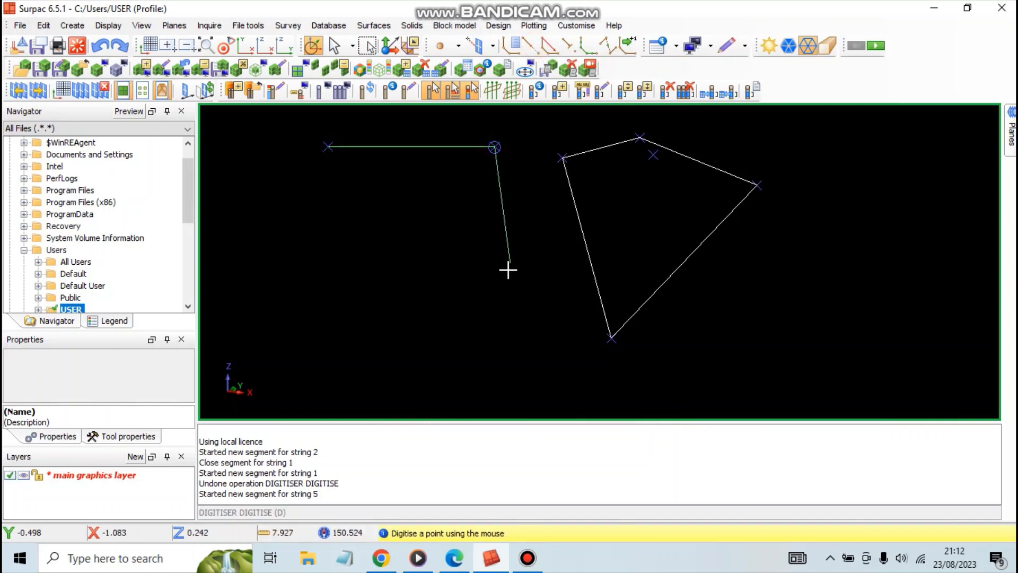
pyautogui.click(498, 336)
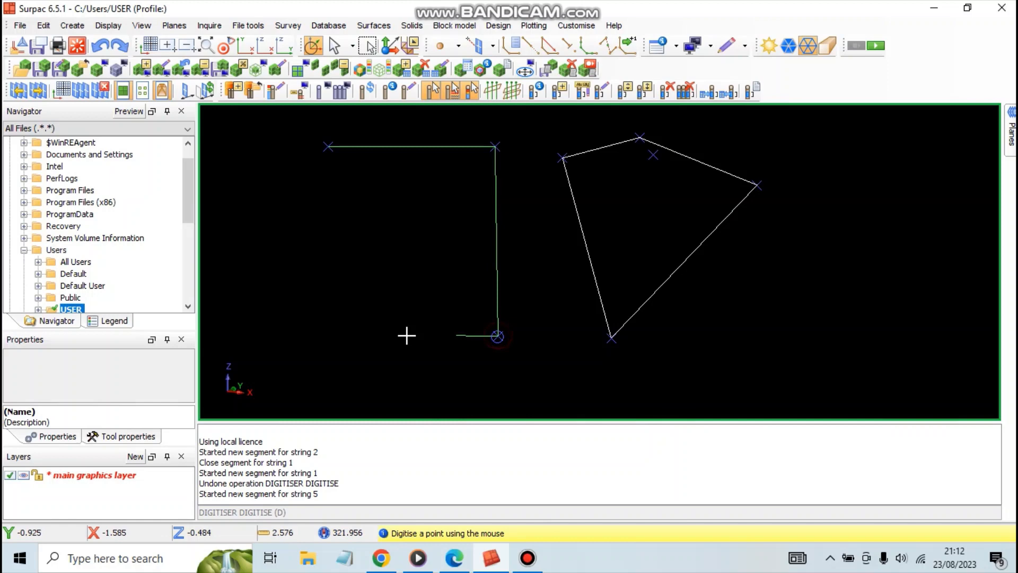
pyautogui.click(330, 336)
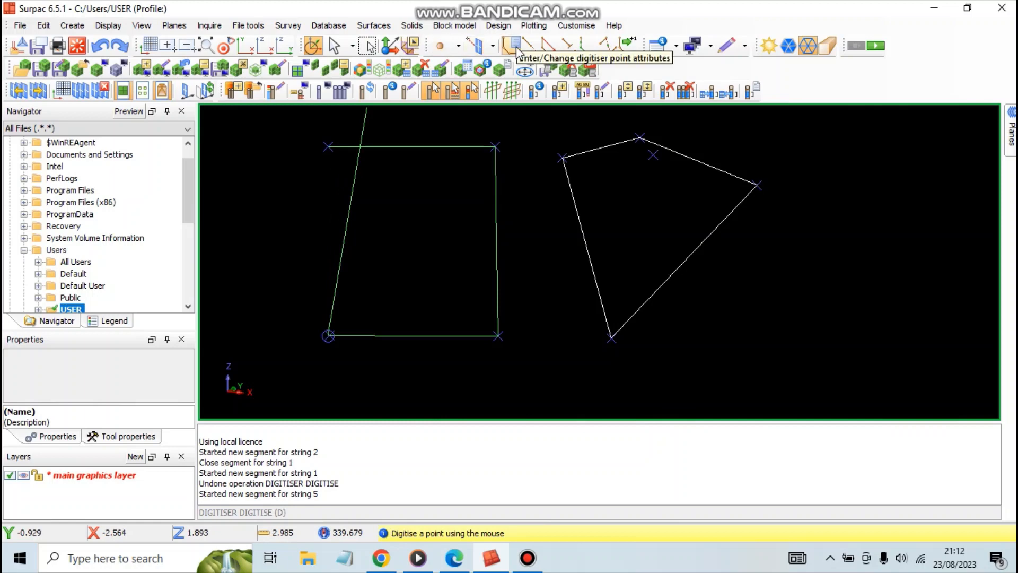
pyautogui.click(548, 49)
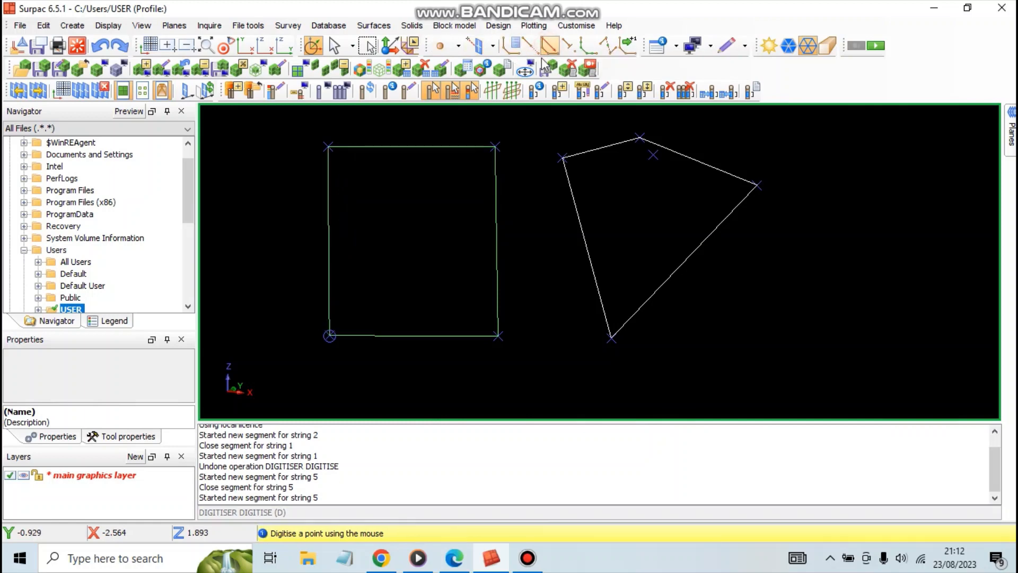
pyautogui.scroll(-2, 394, 293)
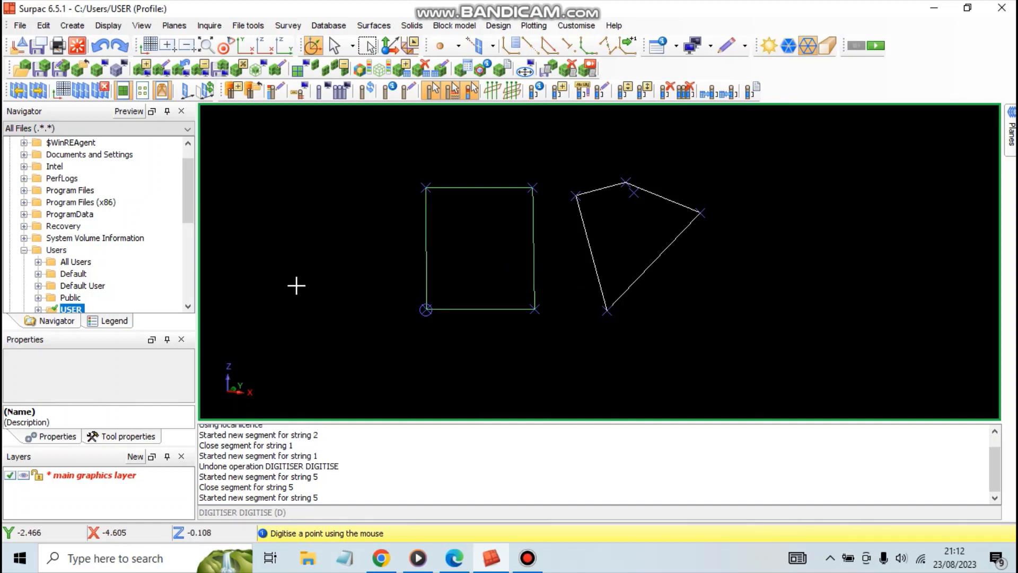
pyautogui.press('Escape')
# Examine the closed shapes of strings 1 and 5 from several 3D viewing angles, from above, edge-on and below.
pyautogui.moveTo(505, 363); pyautogui.dragTo(350, 481)
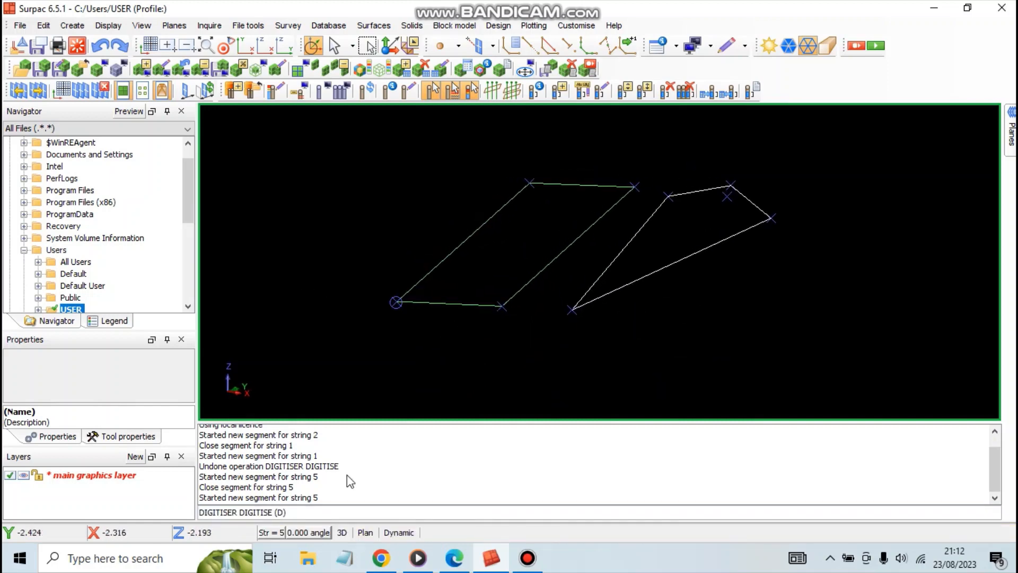
pyautogui.moveTo(619, 313); pyautogui.dragTo(686, 315)
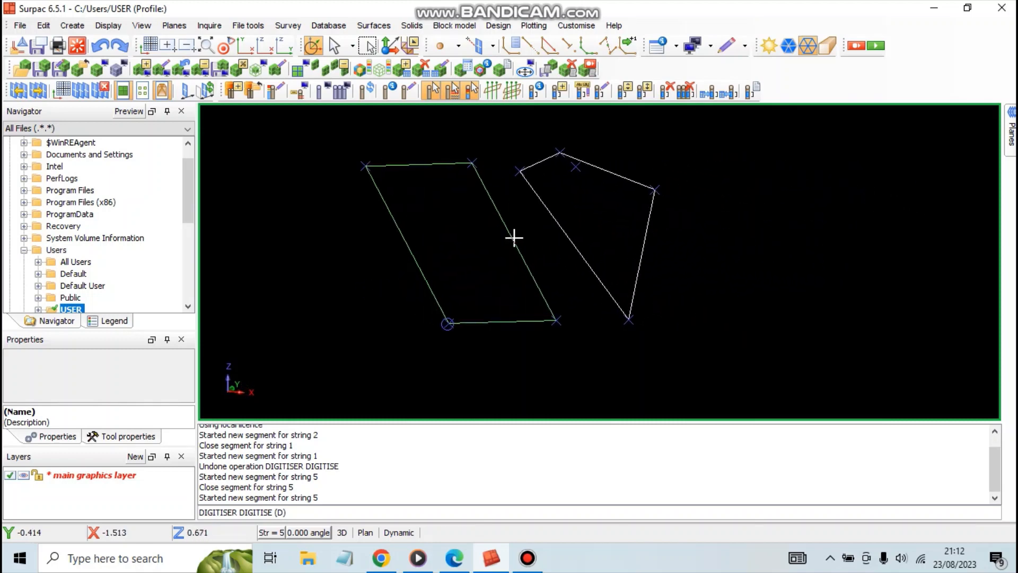
pyautogui.moveTo(644, 350); pyautogui.dragTo(643, 345)
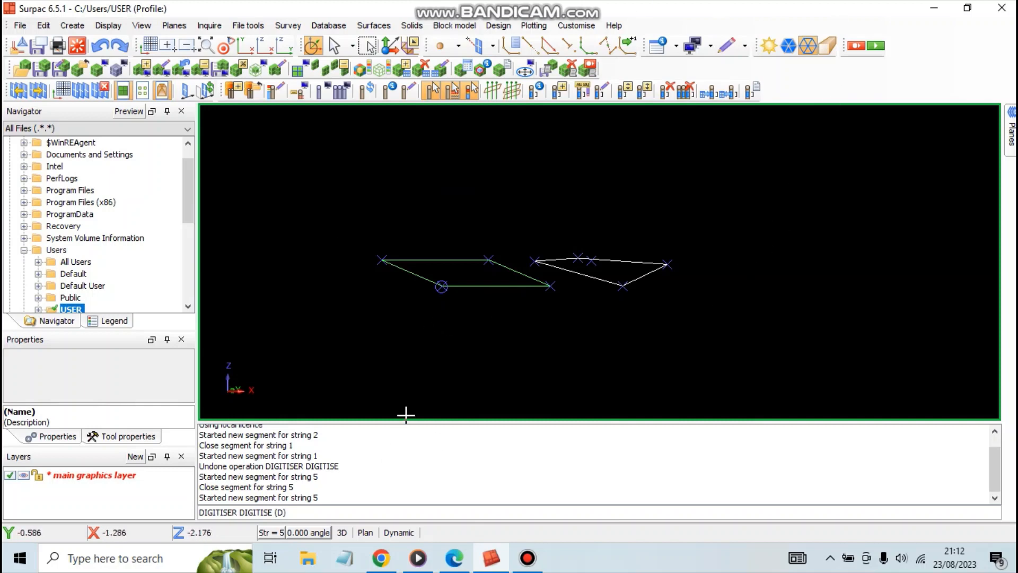
pyautogui.moveTo(565, 314)
pyautogui.mouseDown()
pyautogui.moveTo(586, 348)
pyautogui.moveTo(584, 327)
pyautogui.moveTo(546, 337)
pyautogui.moveTo(609, 340)
pyautogui.mouseUp()
pyautogui.moveTo(496, 308); pyautogui.dragTo(476, 310)
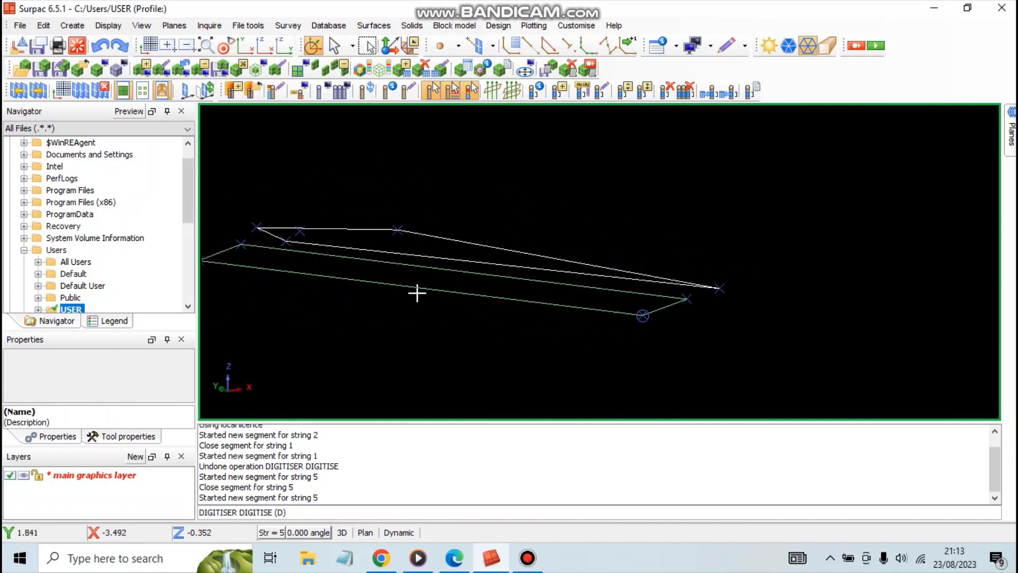
pyautogui.moveTo(417, 293)
pyautogui.mouseDown()
pyautogui.moveTo(493, 288)
pyautogui.moveTo(588, 368)
pyautogui.moveTo(484, 293)
pyautogui.moveTo(511, 297)
pyautogui.mouseUp()
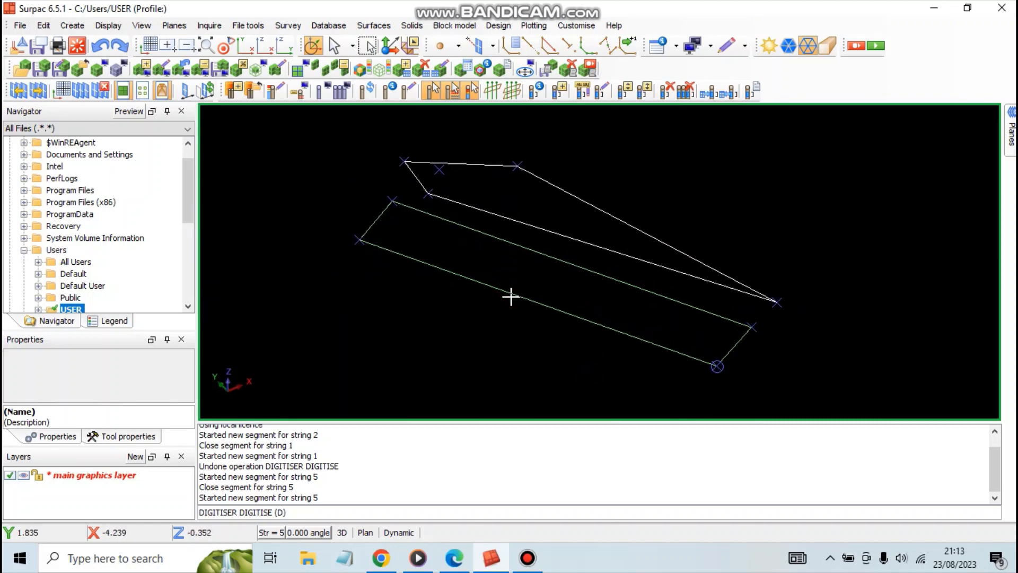
pyautogui.moveTo(554, 337)
pyautogui.mouseDown()
pyautogui.moveTo(619, 345)
pyautogui.moveTo(661, 332)
pyautogui.moveTo(565, 332)
pyautogui.moveTo(556, 314)
pyautogui.moveTo(554, 331)
pyautogui.mouseUp()
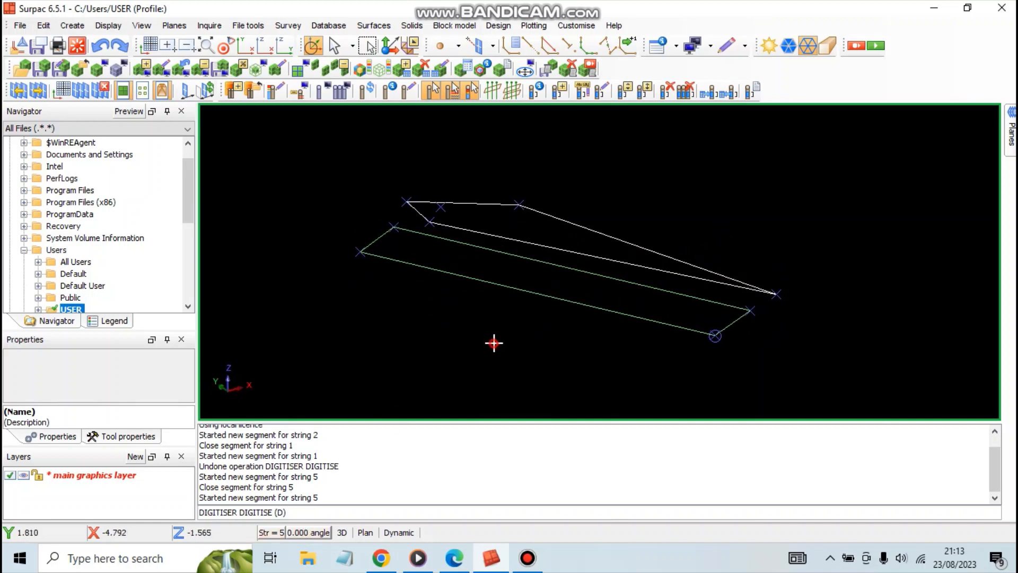
pyautogui.moveTo(493, 343); pyautogui.dragTo(501, 345)
pyautogui.scroll(2, 455, 336)
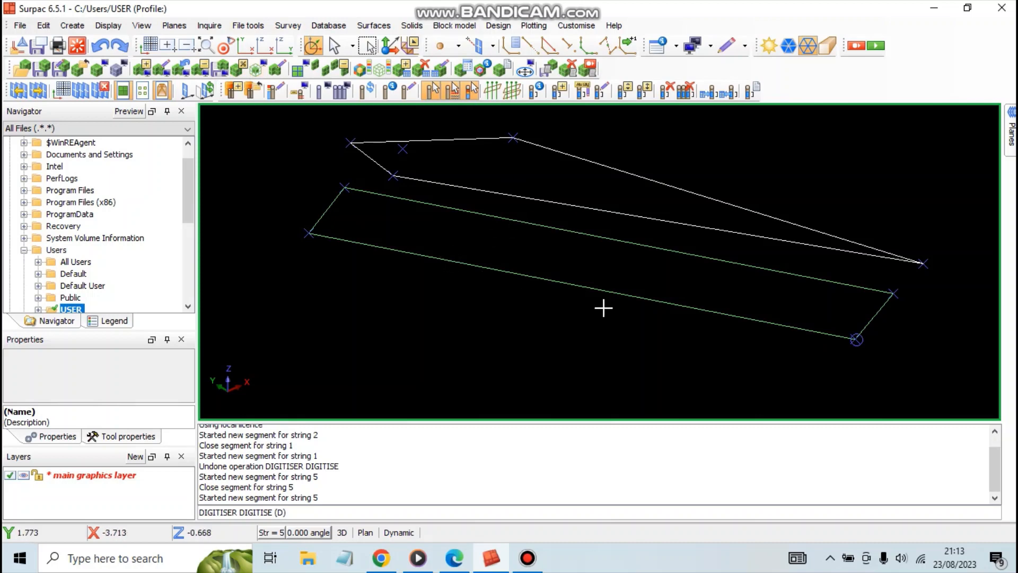
pyautogui.moveTo(572, 342); pyautogui.dragTo(640, 336)
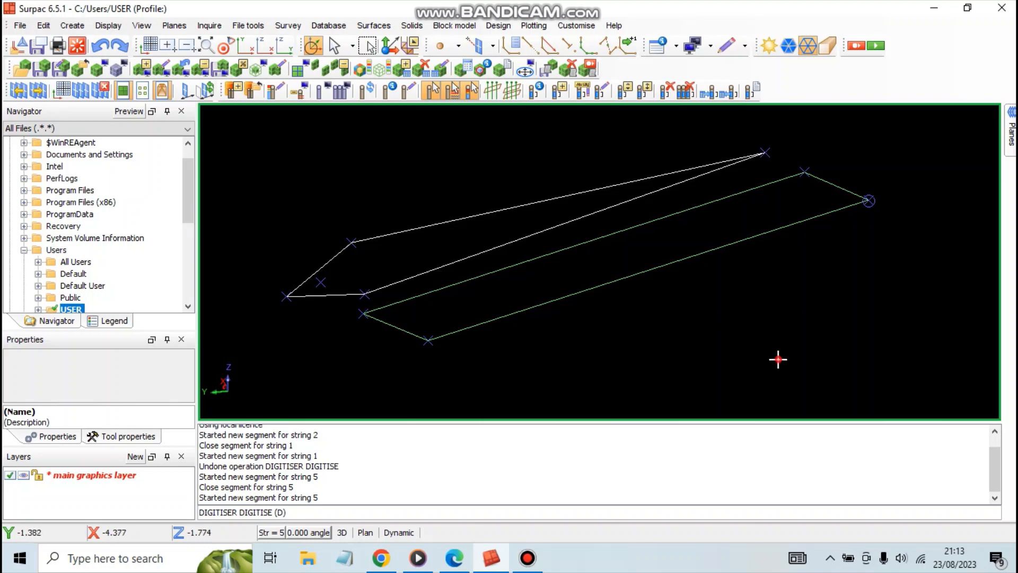
pyautogui.moveTo(777, 357); pyautogui.dragTo(637, 316)
pyautogui.scroll(-2, 533, 249)
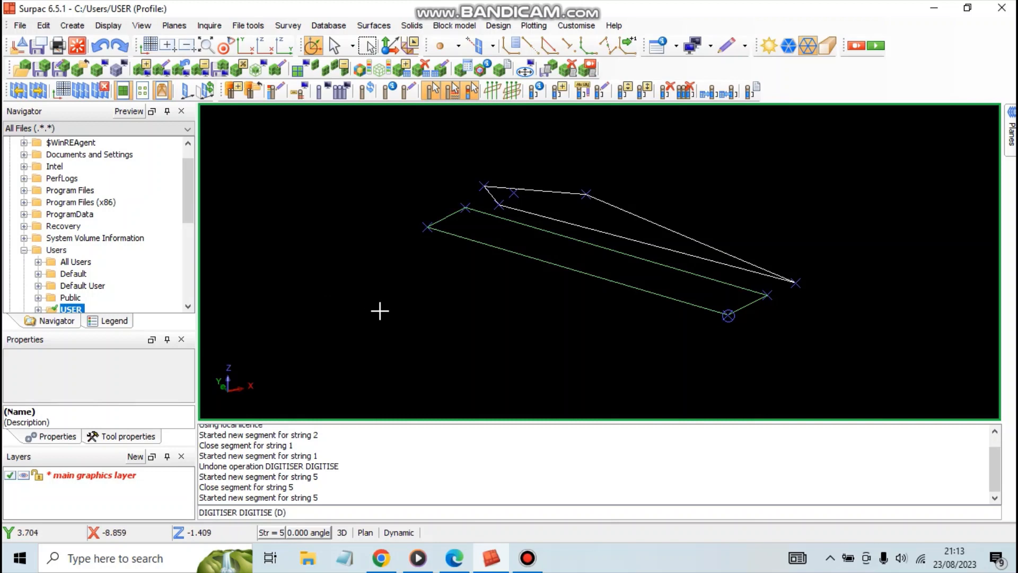
pyautogui.click(851, 89)
pyautogui.moveTo(491, 280); pyautogui.dragTo(609, 357)
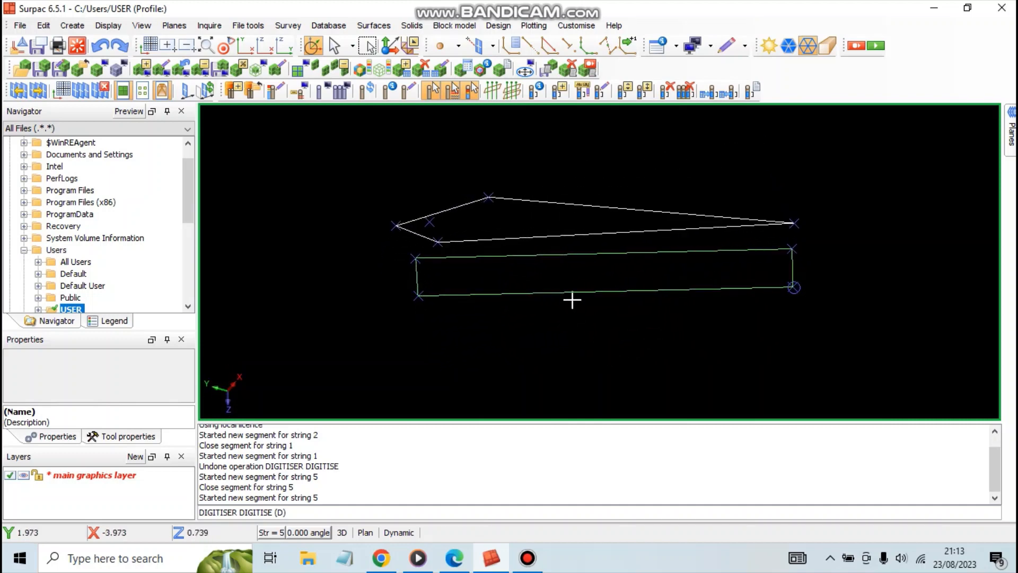
pyautogui.moveTo(573, 301); pyautogui.dragTo(578, 280)
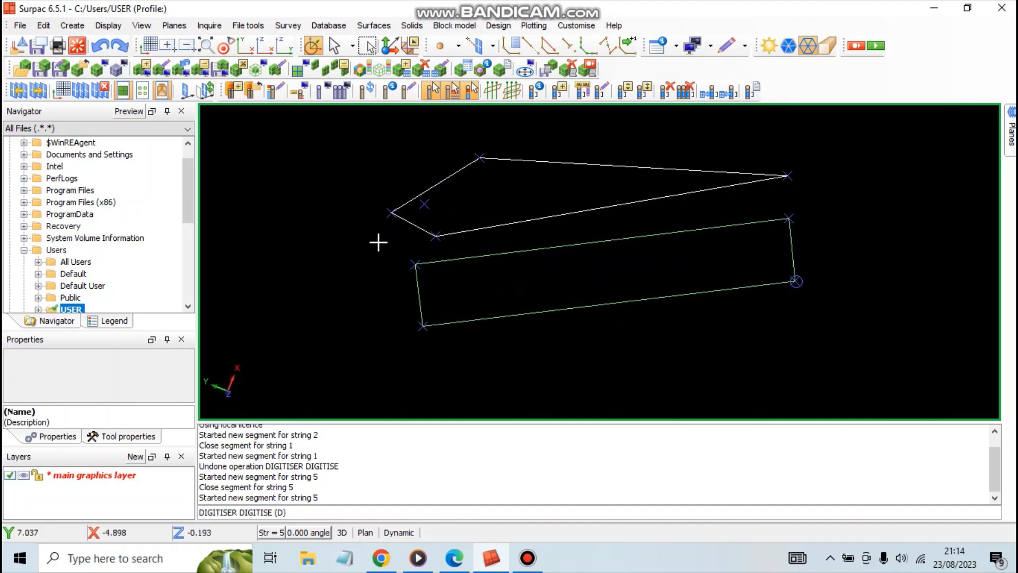
pyautogui.moveTo(318, 200); pyautogui.dragTo(348, 266)
pyautogui.moveTo(900, 310); pyautogui.dragTo(908, 338)
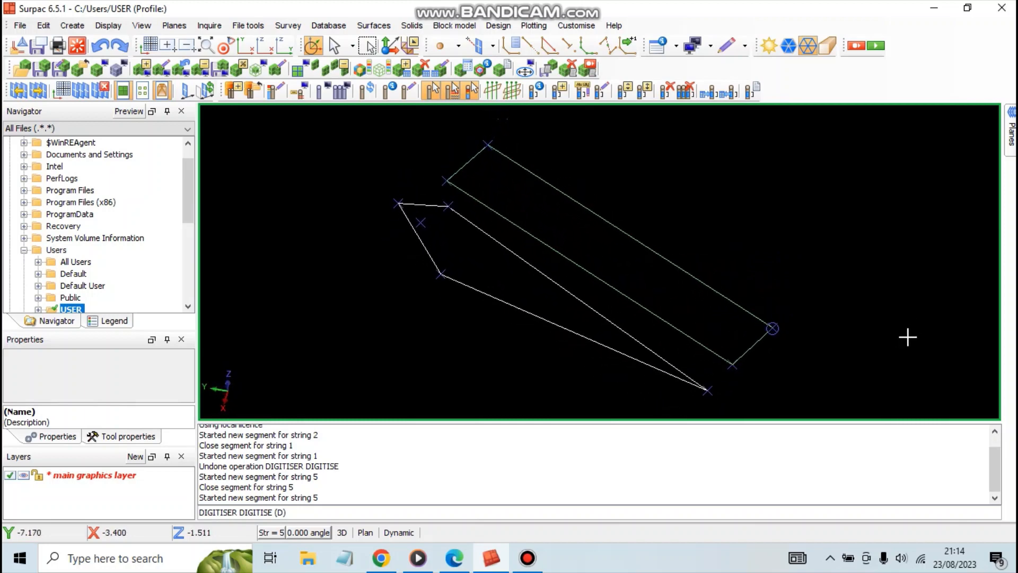
pyautogui.moveTo(334, 191); pyautogui.dragTo(337, 199)
pyautogui.moveTo(350, 202); pyautogui.dragTo(350, 202)
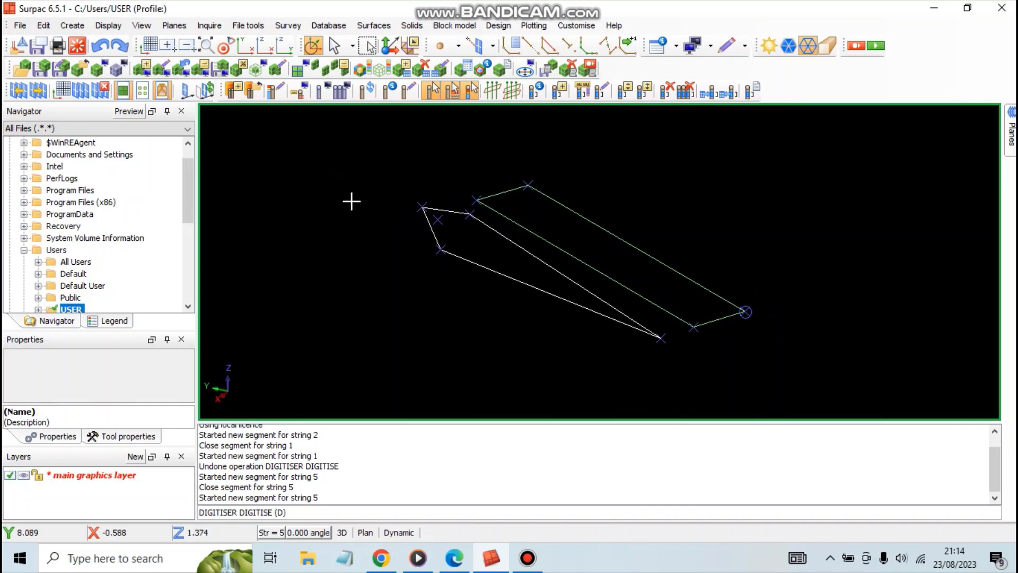
pyautogui.click(19, 27)
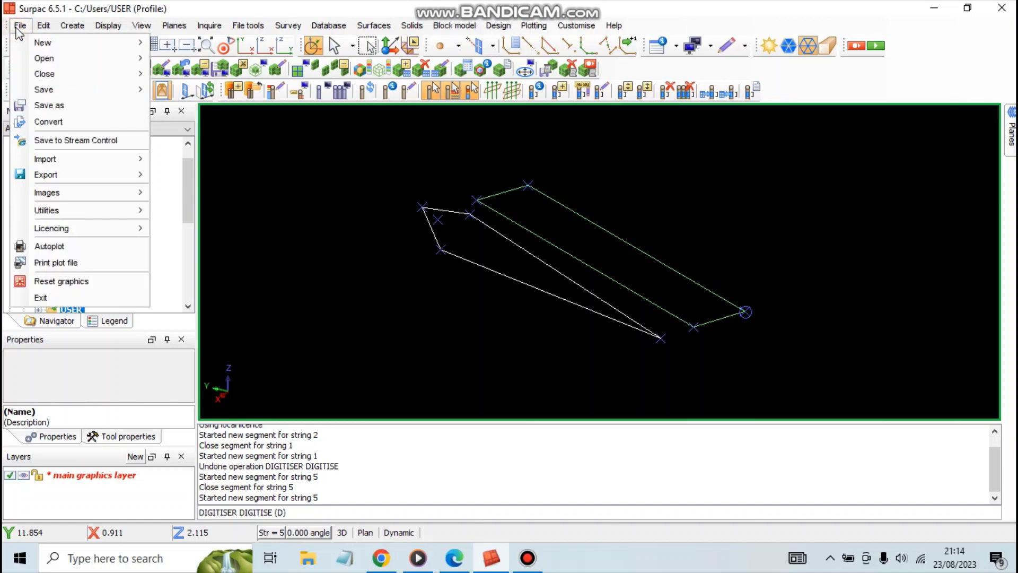
pyautogui.click(19, 30)
pyautogui.click(527, 557)
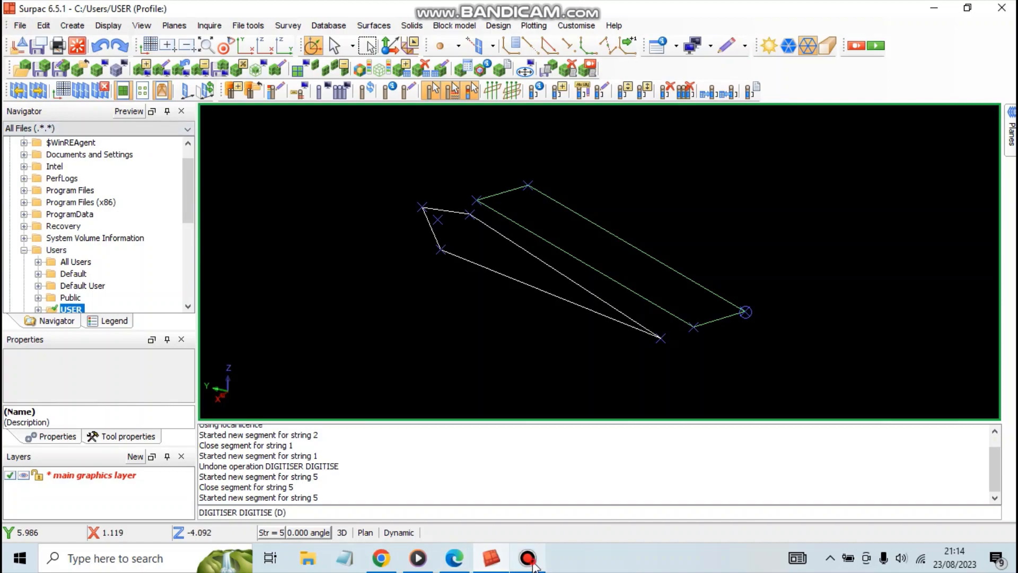